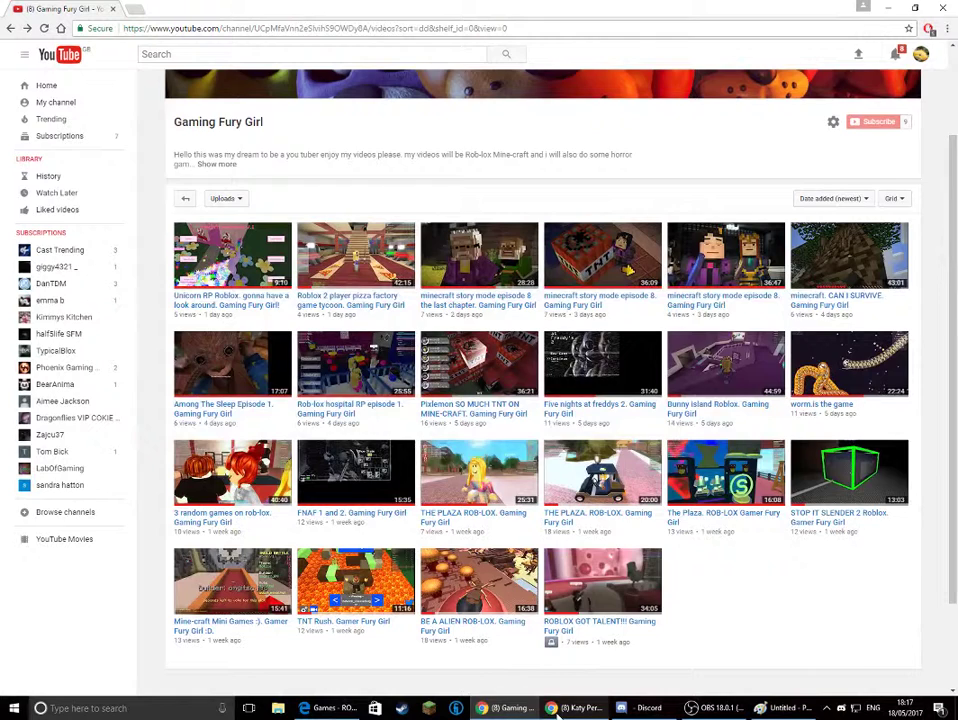
Step: Switch to the browser window with the Katy Perry - Roar (Official) video and start playing it
click(578, 708)
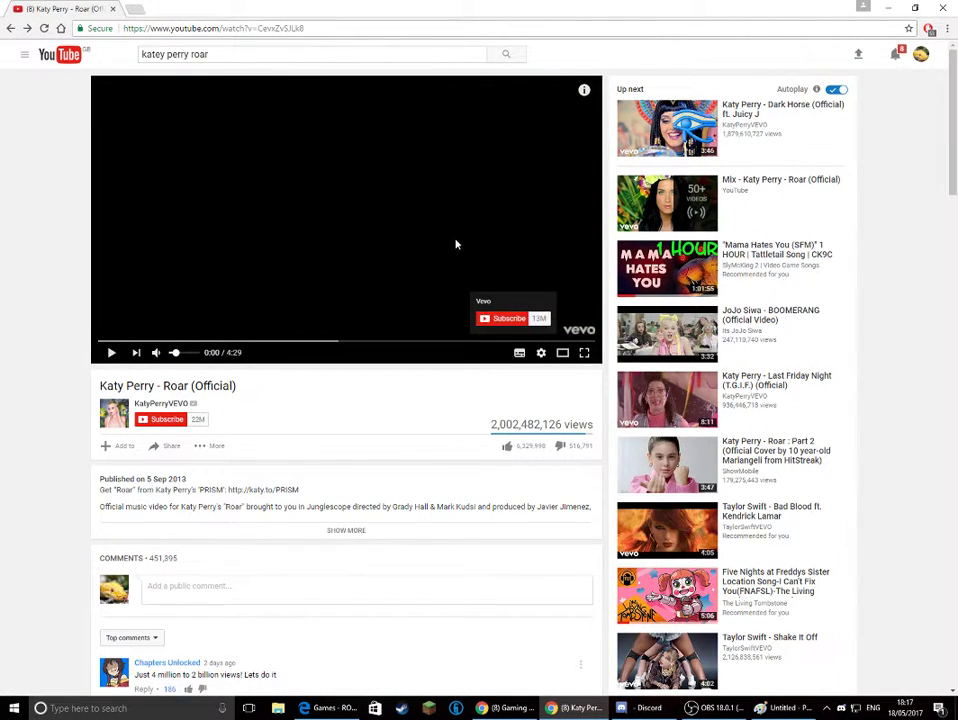
click(456, 282)
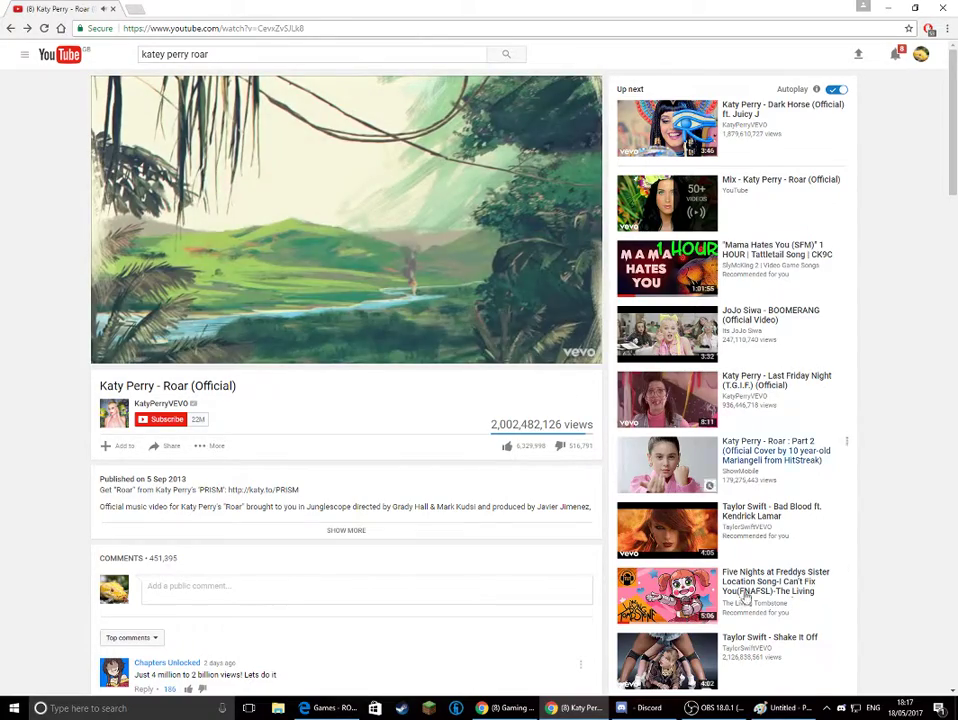
Step: Switch from the browser to the blank untitled drawing in Paint
key(alt+Tab)
key(alt+Tab)
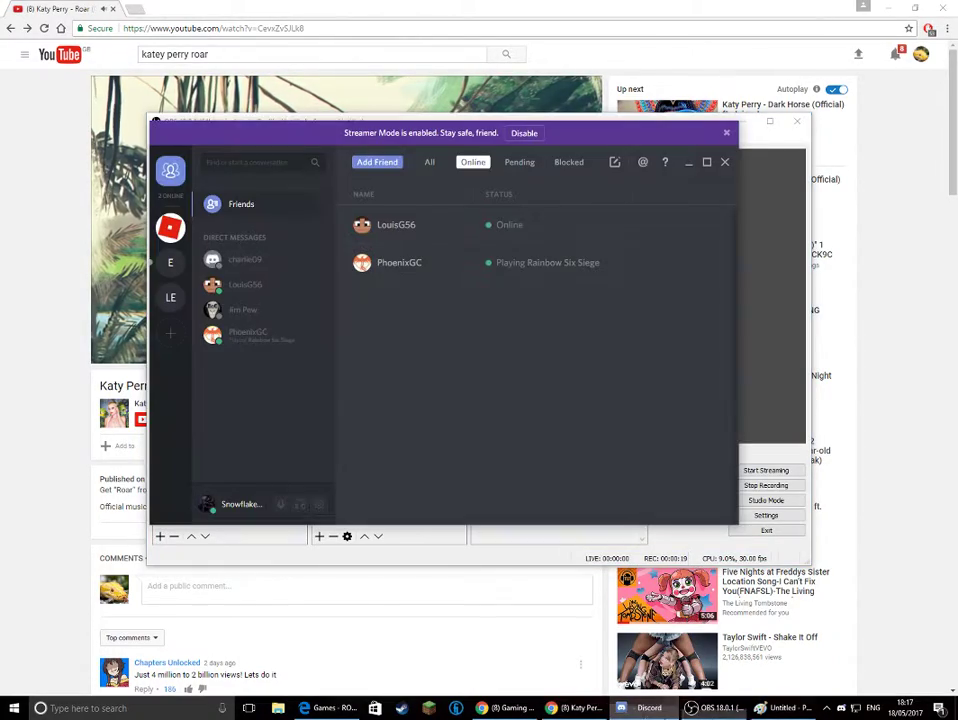
click(330, 708)
click(507, 708)
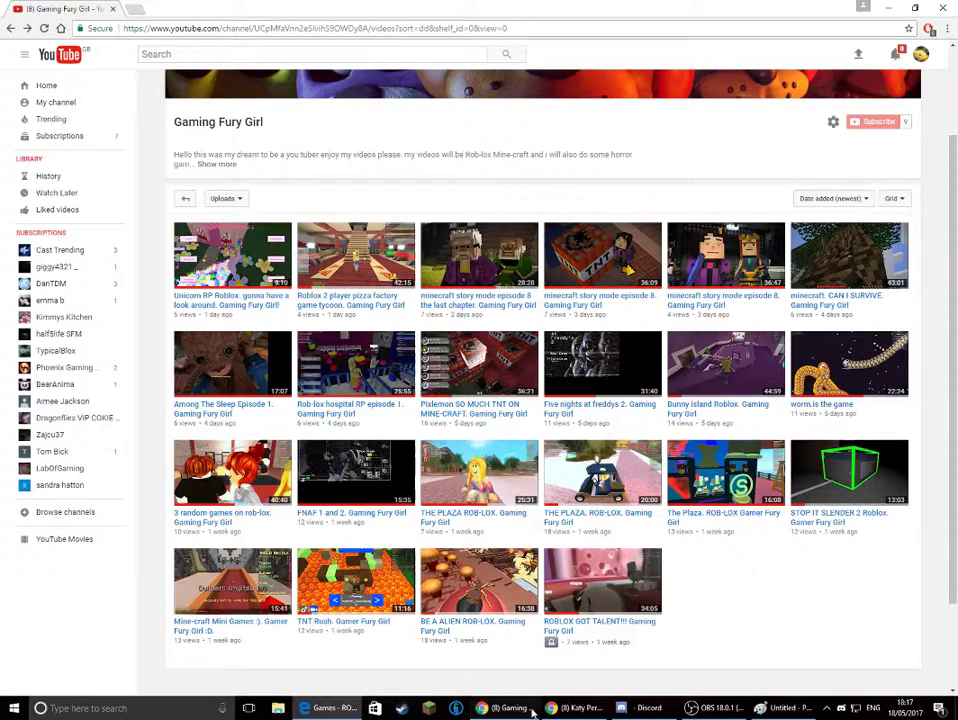
click(578, 708)
click(642, 708)
click(783, 708)
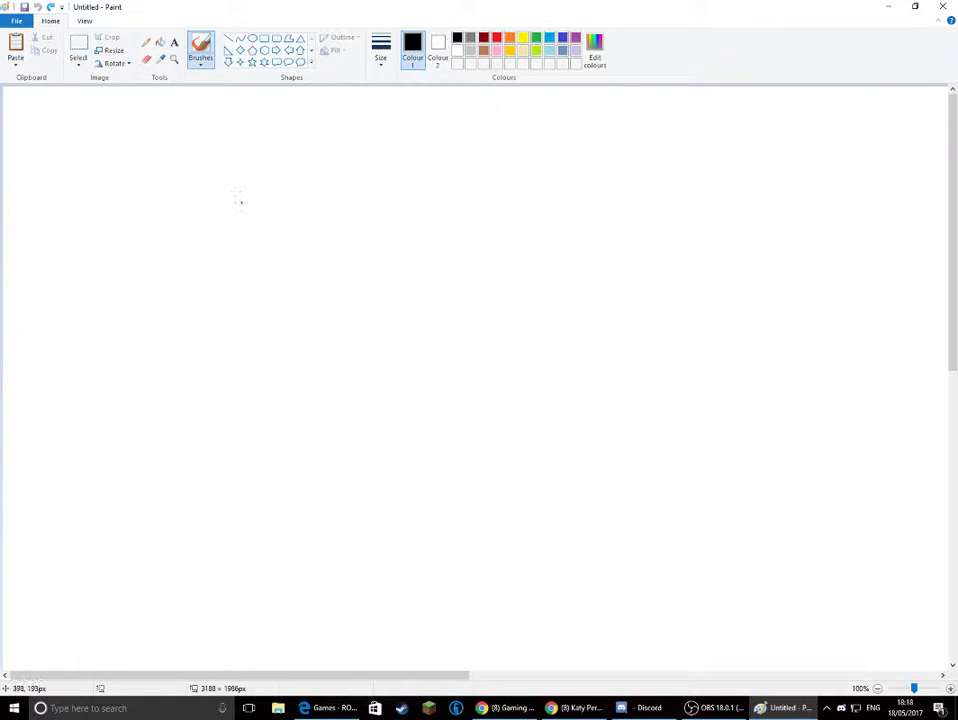
Step: Brush a black puppet outline with a large oval head, a small solid neck, pointed arms, a narrow torso and pointed legs
mouse_move(238, 182)
mouse_down()
mouse_move(140, 201)
mouse_move(131, 247)
mouse_move(192, 304)
mouse_move(265, 311)
mouse_move(340, 278)
mouse_move(321, 226)
mouse_move(246, 186)
mouse_up()
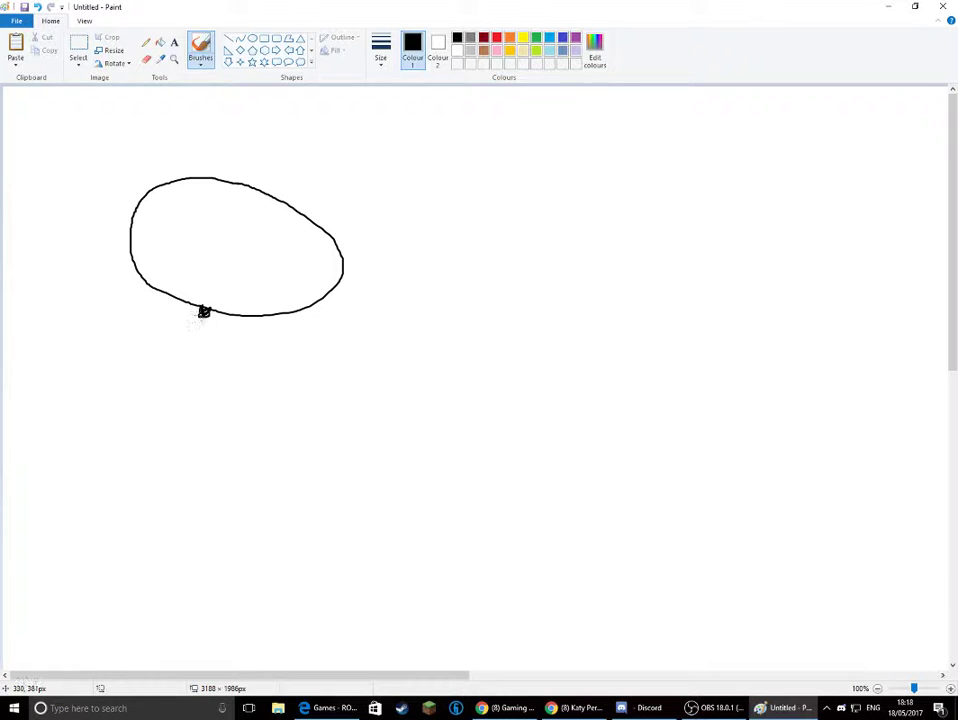
mouse_move(204, 311)
mouse_down()
mouse_move(169, 338)
mouse_move(139, 396)
mouse_move(191, 337)
mouse_move(229, 334)
mouse_move(251, 394)
mouse_move(233, 378)
mouse_up()
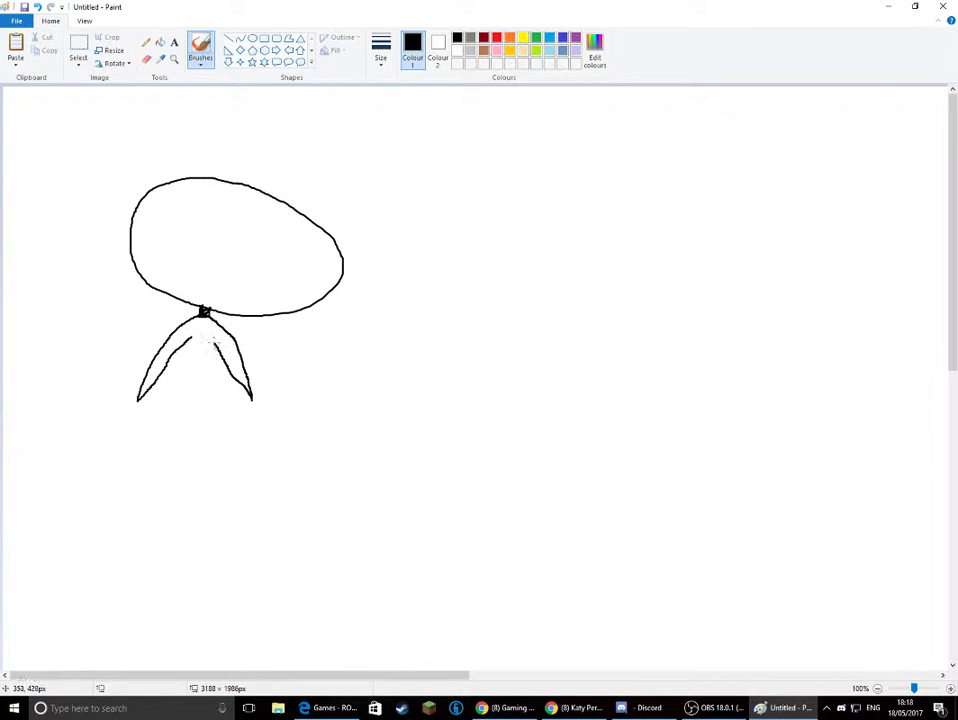
drag(205, 338, 212, 442)
mouse_move(192, 392)
mouse_down()
mouse_move(206, 445)
mouse_move(155, 544)
mouse_move(208, 453)
mouse_move(264, 546)
mouse_move(261, 512)
mouse_move(230, 467)
mouse_up()
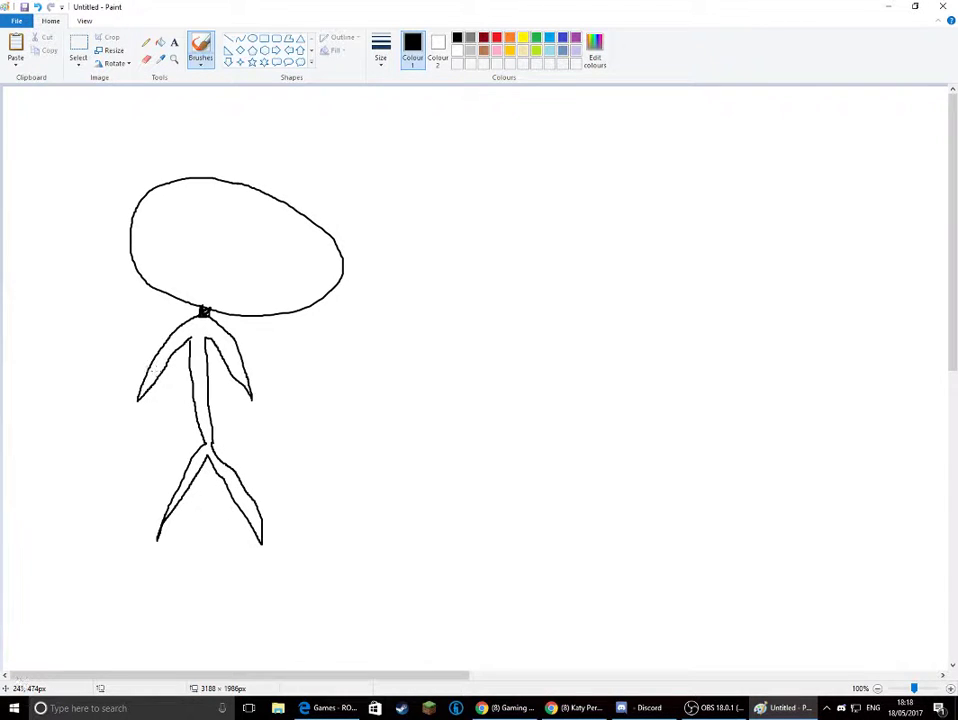
drag(143, 362, 97, 240)
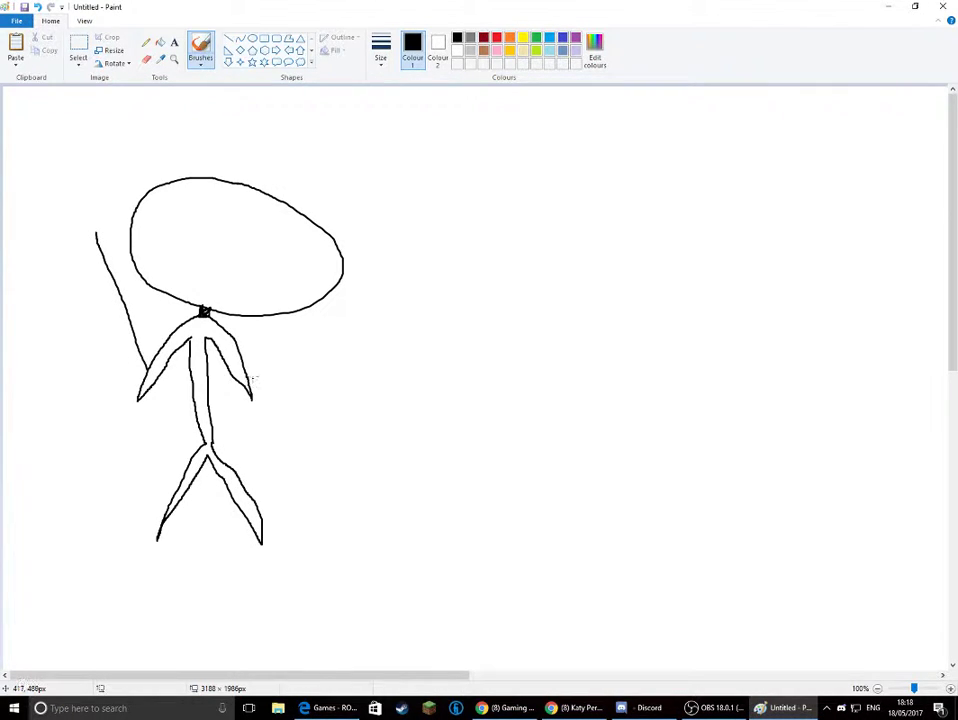
drag(254, 377, 370, 273)
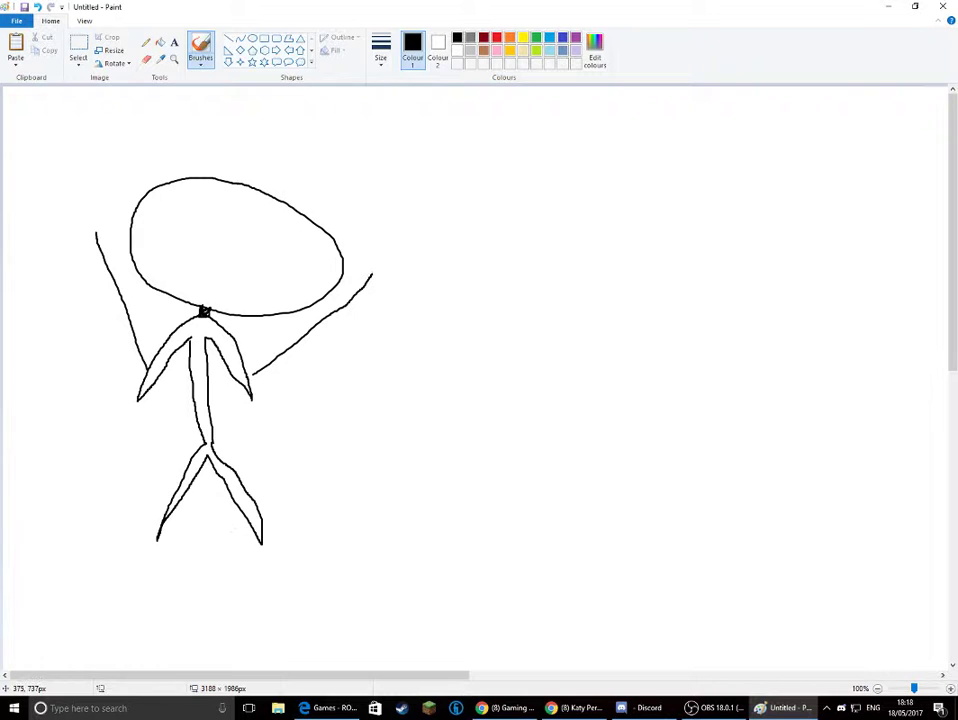
mouse_move(255, 497)
mouse_down()
mouse_move(367, 319)
mouse_move(385, 171)
mouse_up()
drag(378, 283, 378, 205)
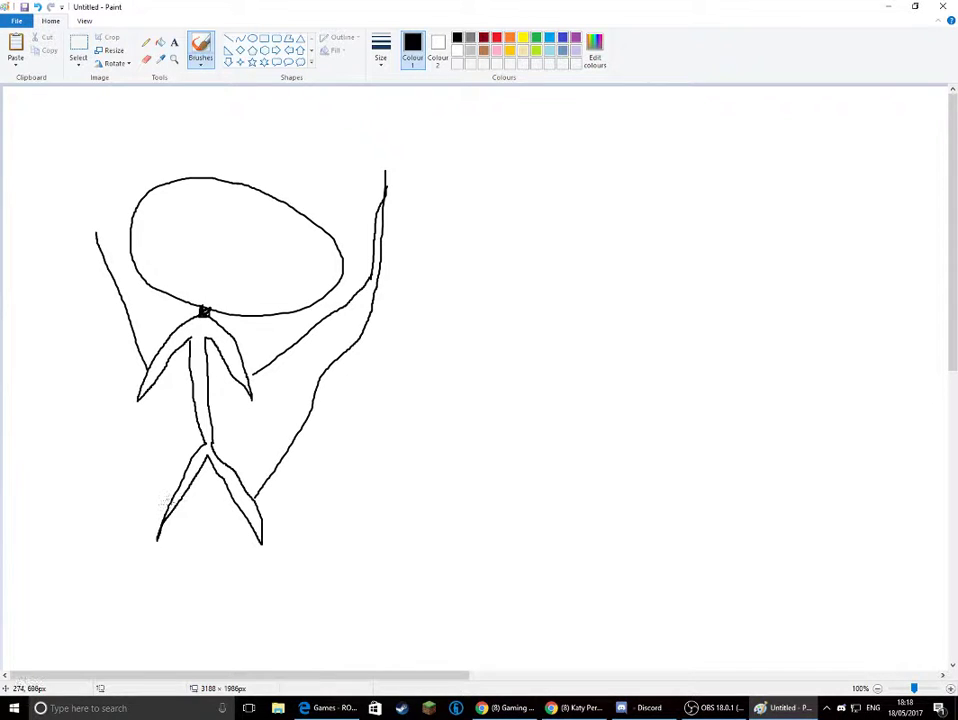
mouse_move(162, 503)
mouse_down()
mouse_move(103, 379)
mouse_move(77, 294)
mouse_move(100, 211)
mouse_move(134, 165)
mouse_move(173, 155)
mouse_move(261, 150)
mouse_move(386, 168)
mouse_up()
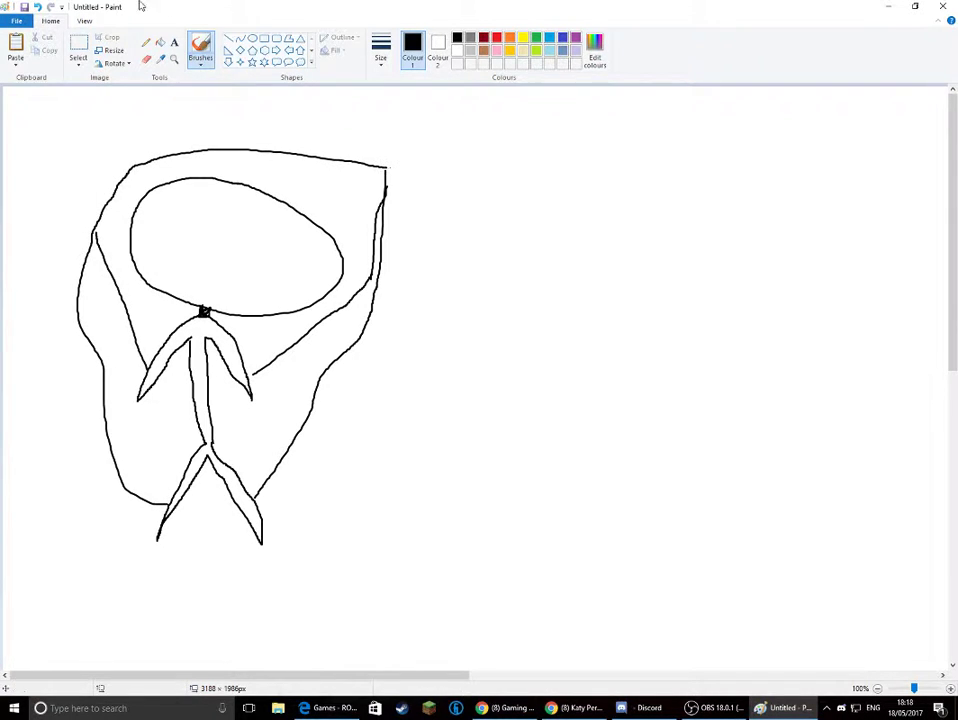
click(37, 7)
click(37, 7)
click(37, 7)
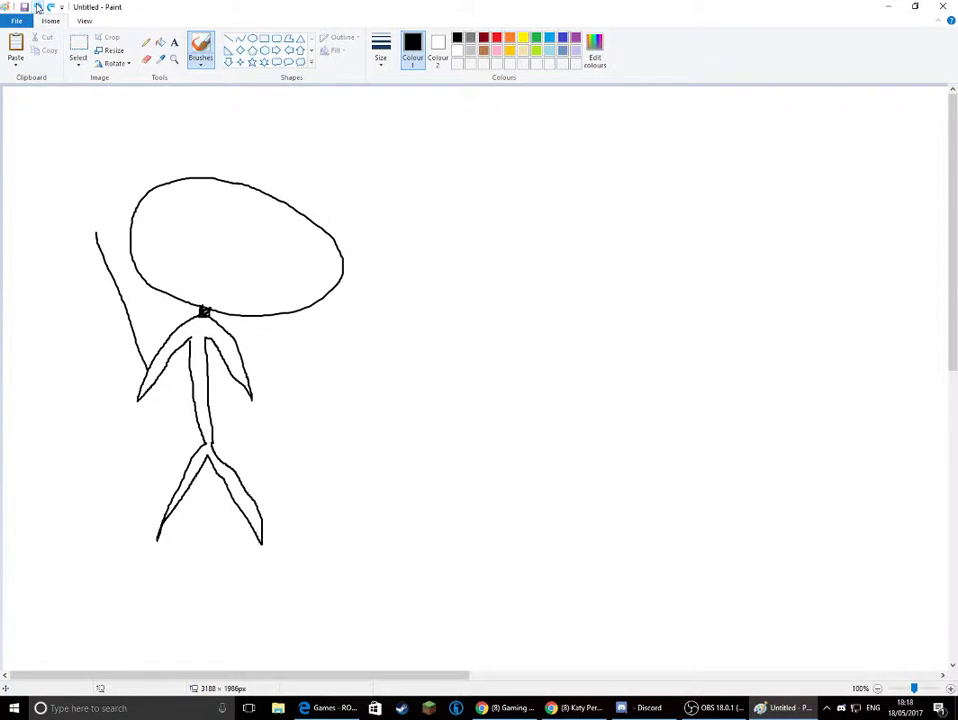
click(37, 7)
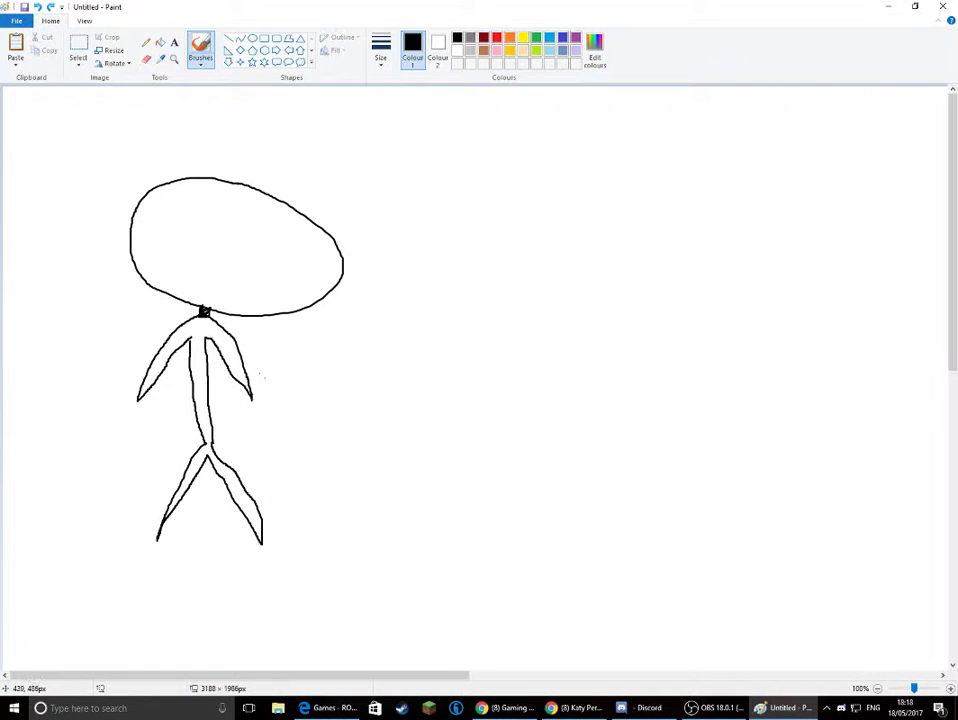
Step: Brush two curved black strings from the puppet's arms up past both sides of the head to the canvas's upper edge
mouse_move(248, 374)
mouse_down()
mouse_move(282, 363)
mouse_move(362, 280)
mouse_move(368, 190)
mouse_move(338, 100)
mouse_up()
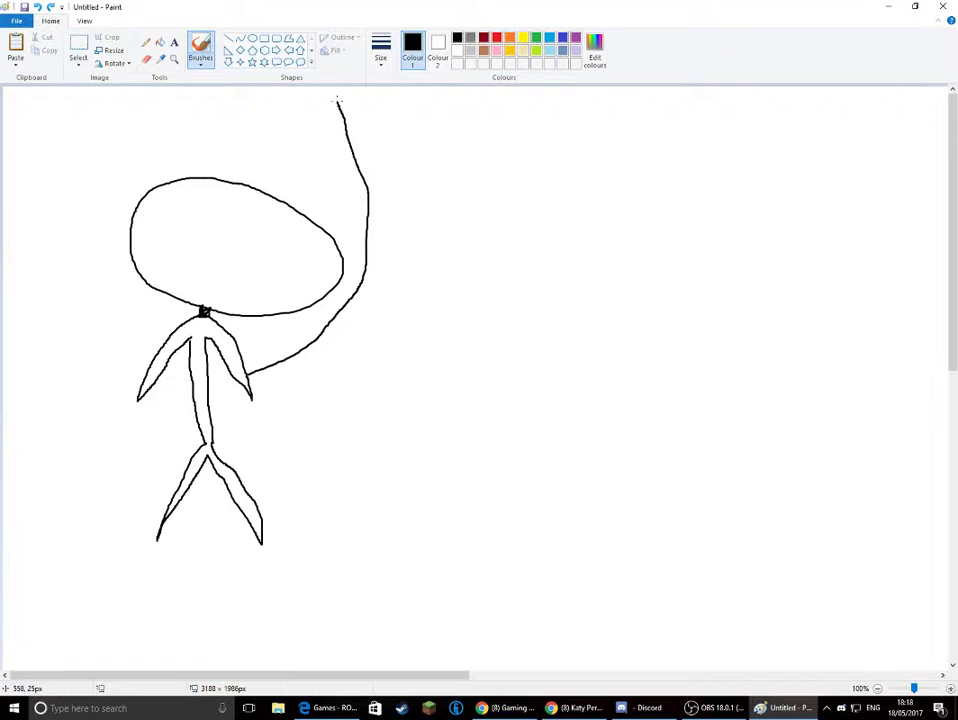
mouse_move(146, 356)
mouse_down()
mouse_move(121, 176)
mouse_move(138, 97)
mouse_up()
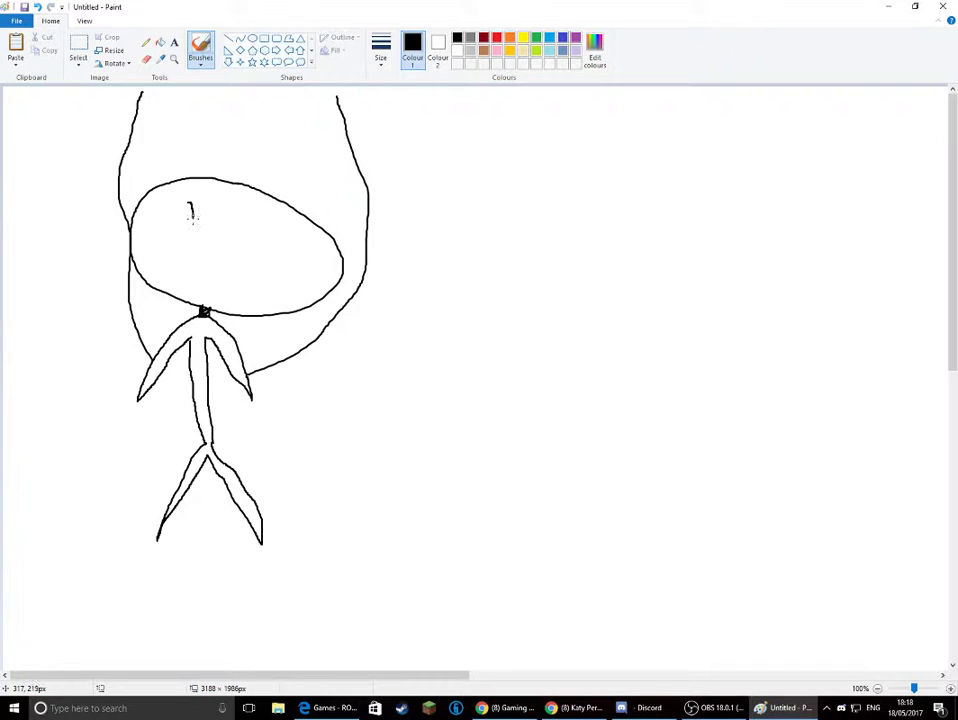
Step: Draw the puppet's crossed eyes, tear streaks, small cheeks and wide open mouth, and fill the mouth with black
drag(200, 204, 186, 214)
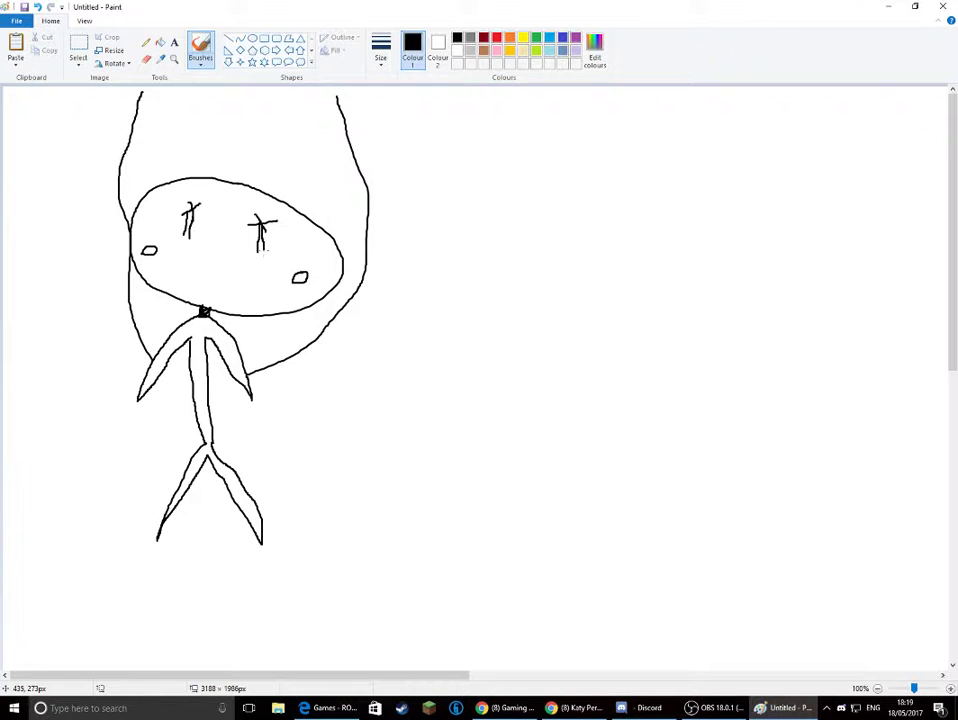
mouse_move(248, 251)
mouse_down()
mouse_move(185, 239)
mouse_move(181, 252)
mouse_move(195, 270)
mouse_move(242, 272)
mouse_up()
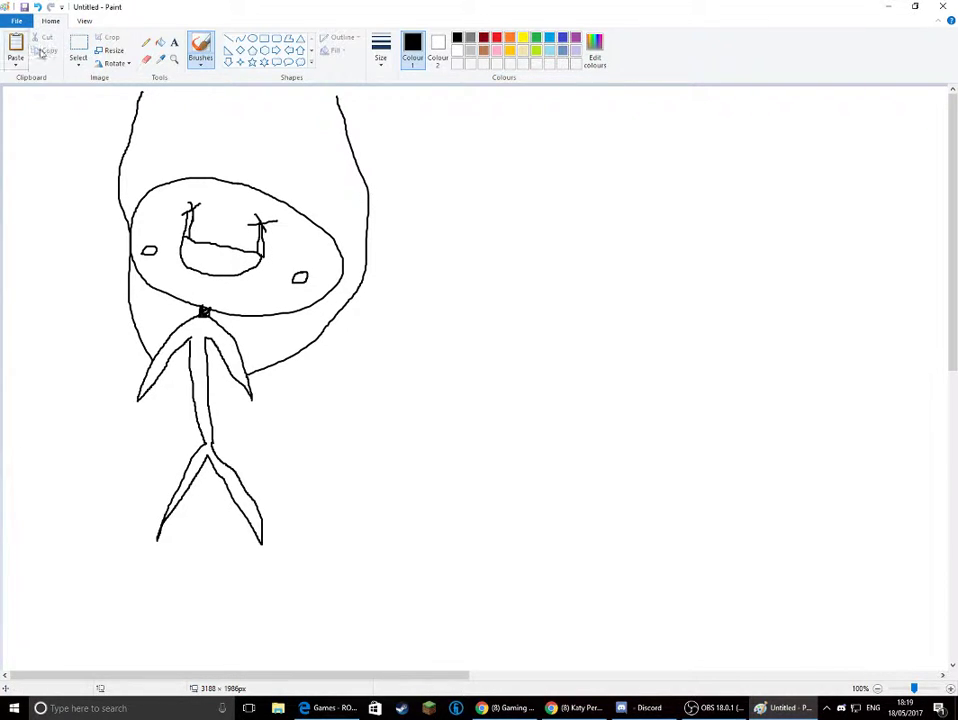
click(160, 43)
click(218, 256)
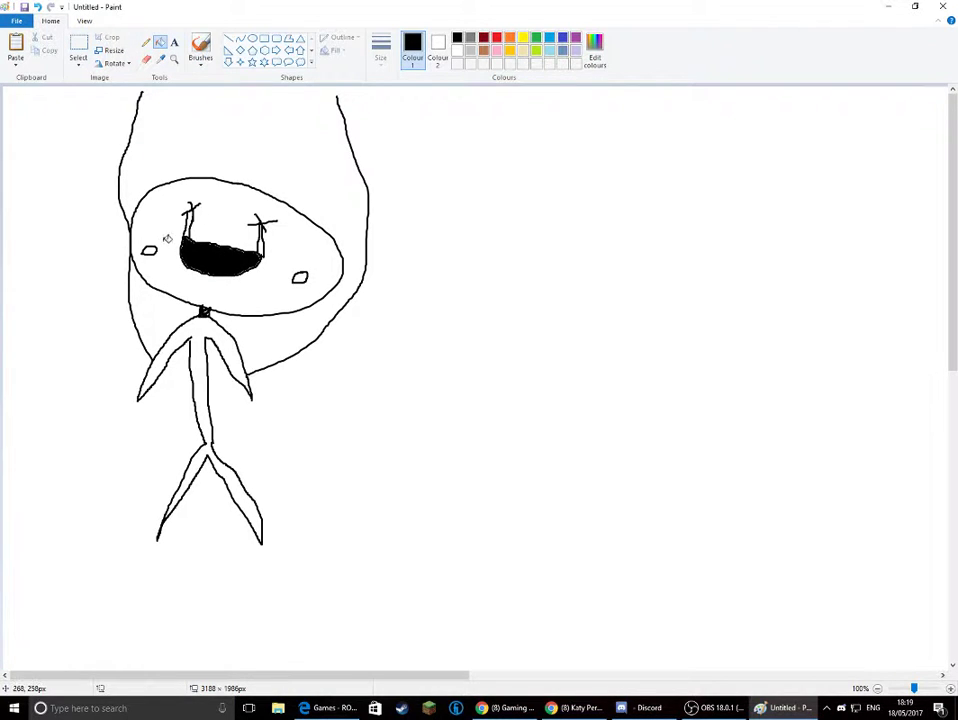
Step: Fill both of the puppet's cheeks with red, undoing any fill that spreads over the face
click(146, 42)
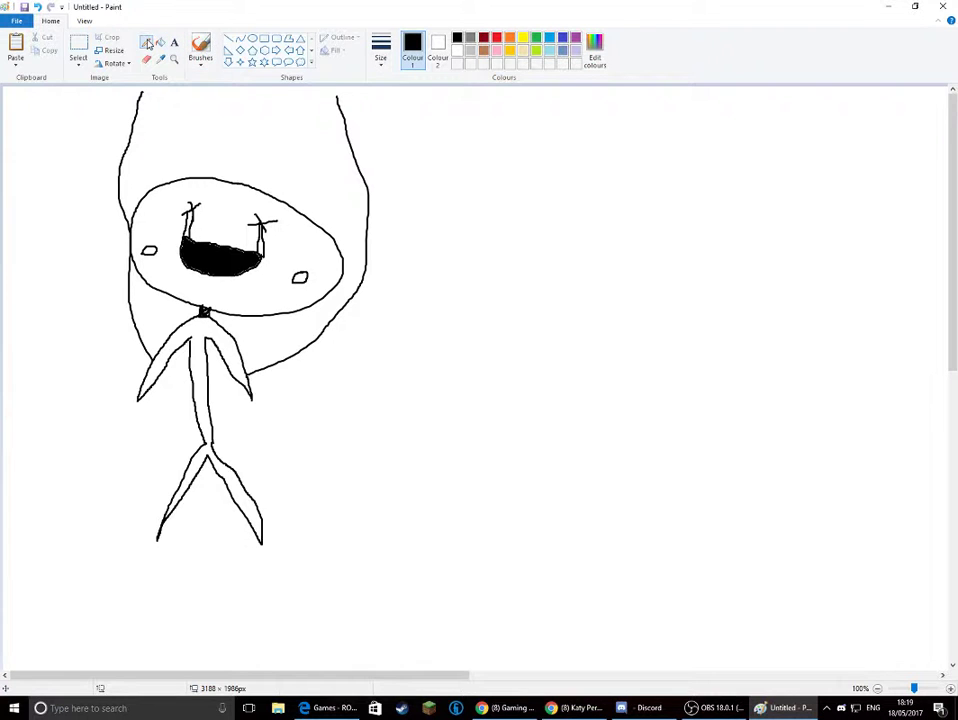
click(496, 37)
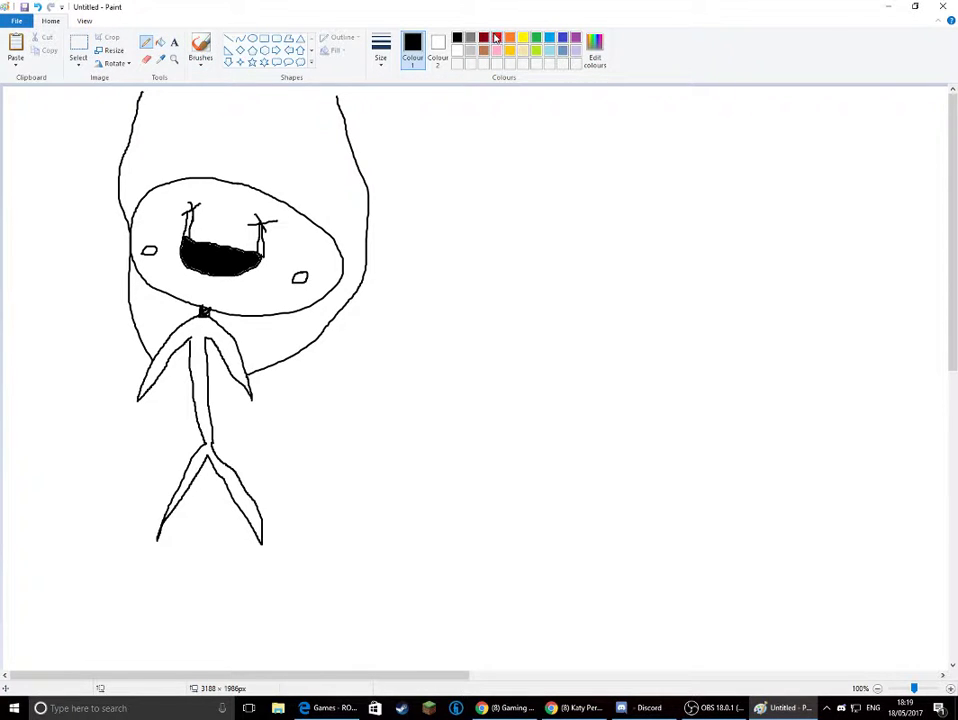
click(160, 42)
click(149, 251)
click(142, 250)
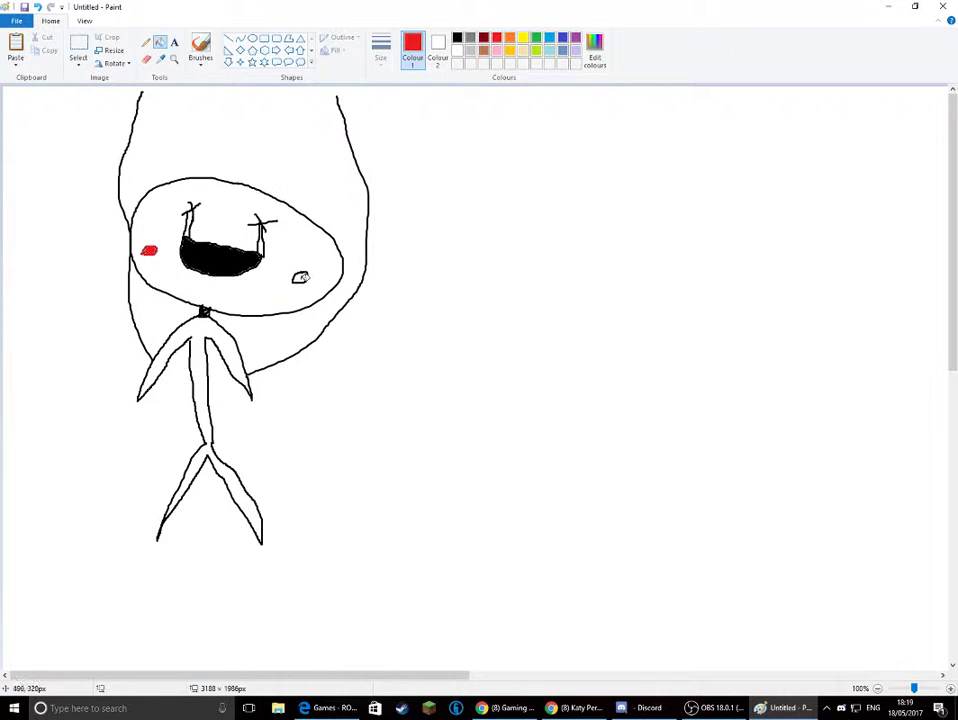
click(300, 284)
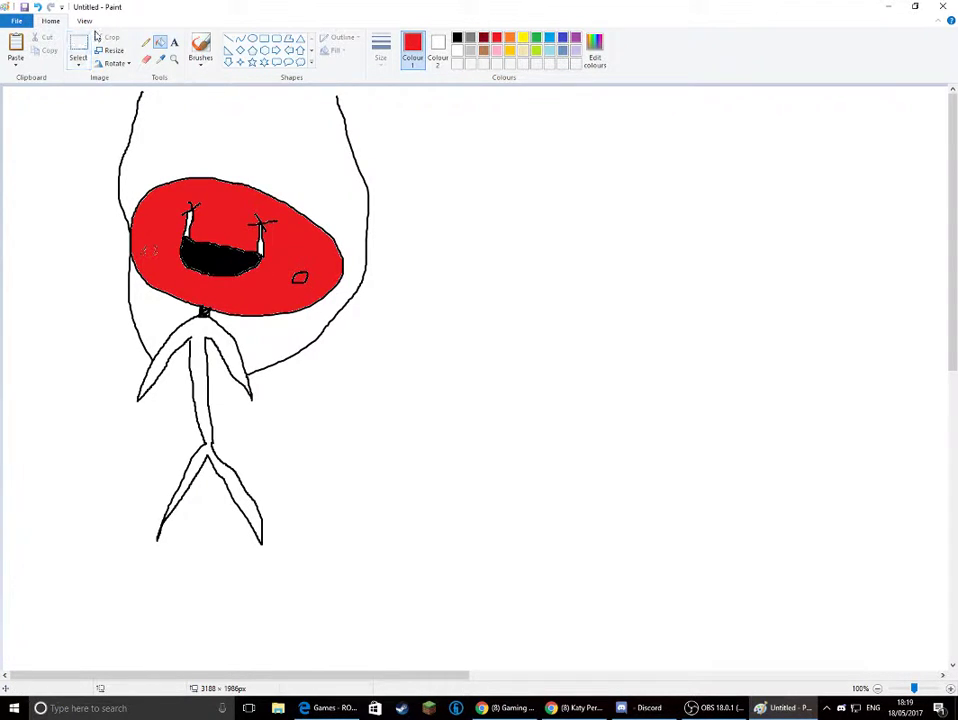
click(37, 8)
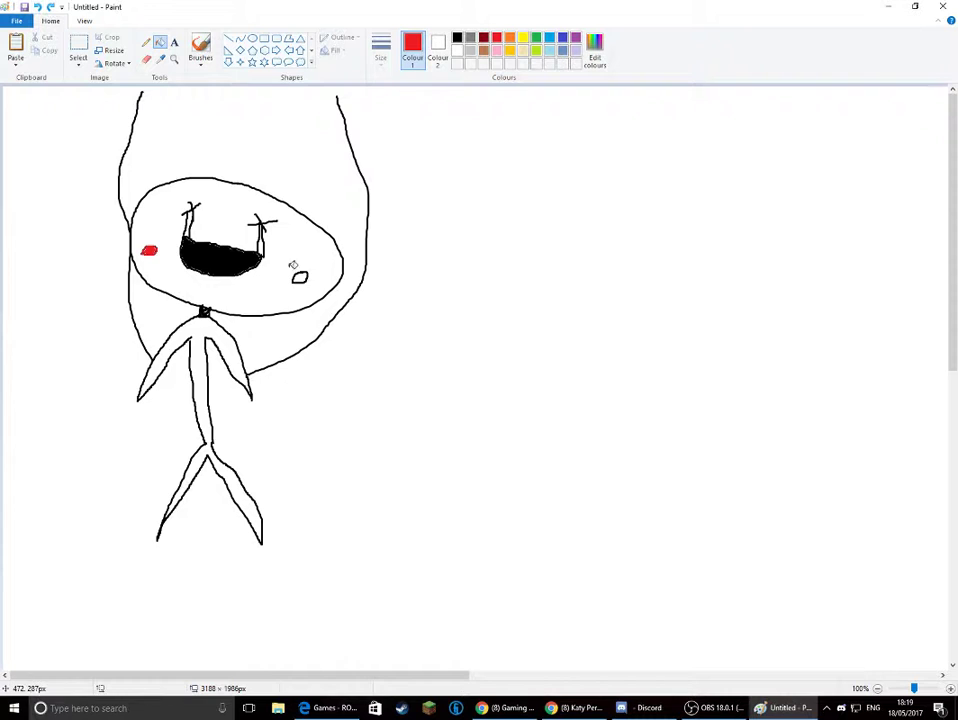
click(300, 278)
Step: Draw thin black pencil lines across the puppet's torso and legs to divide them into stripes
click(146, 41)
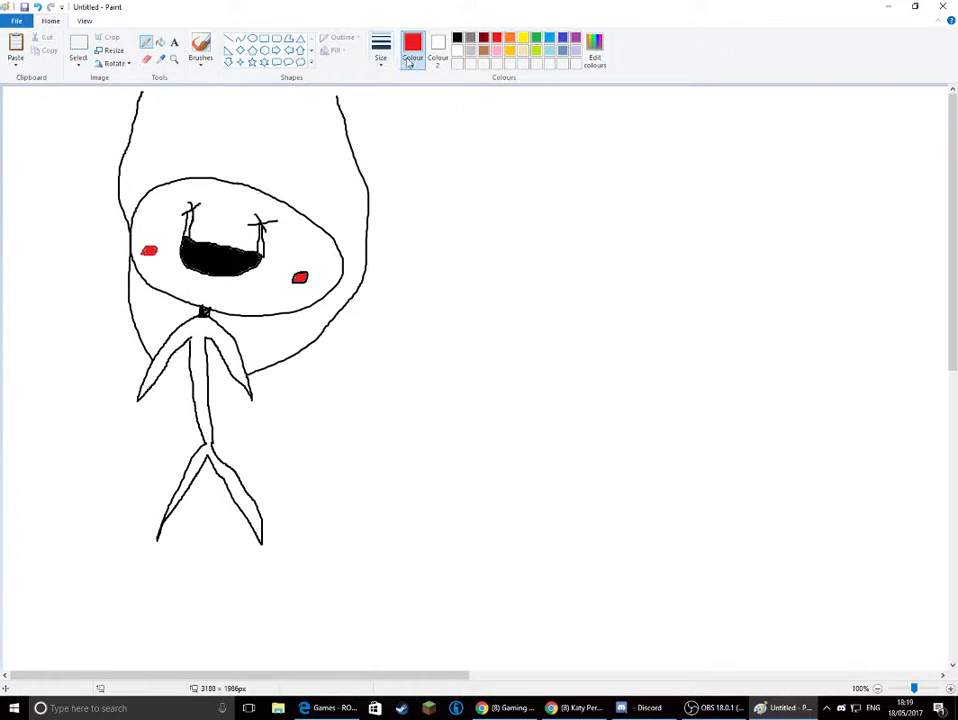
click(457, 38)
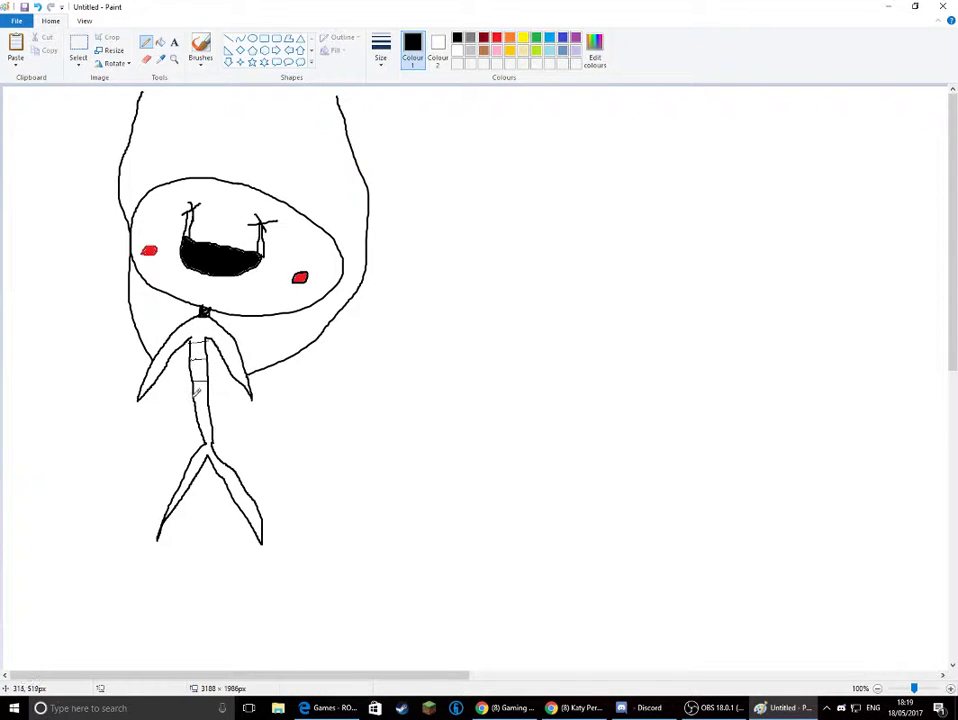
drag(194, 399, 212, 400)
Step: Fill the puppet's arms and alternating stripes of its torso and legs with black
click(161, 44)
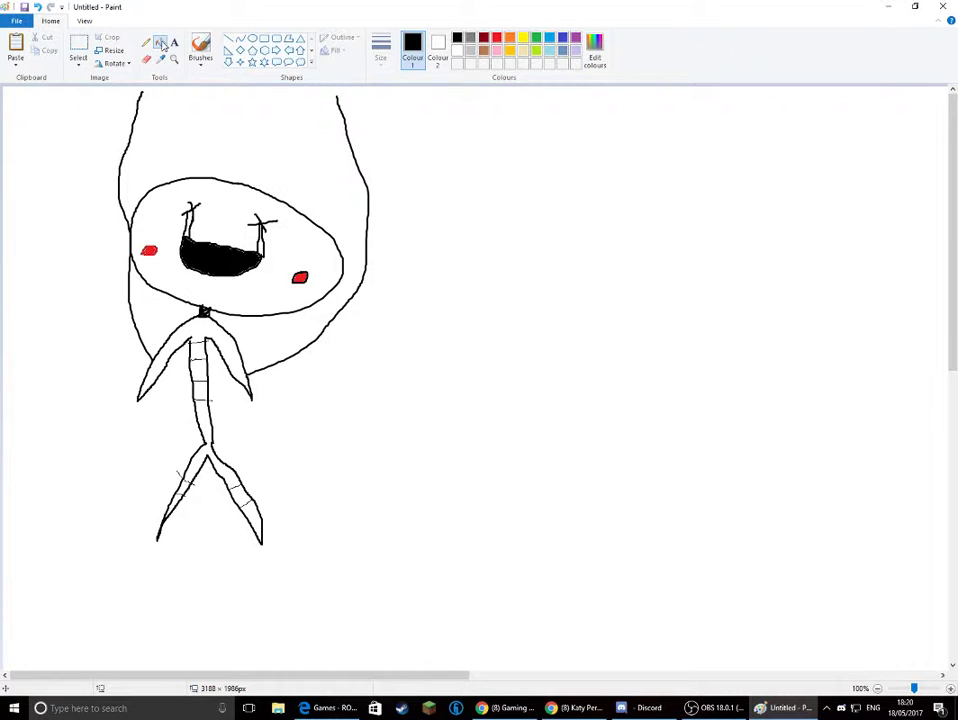
click(227, 472)
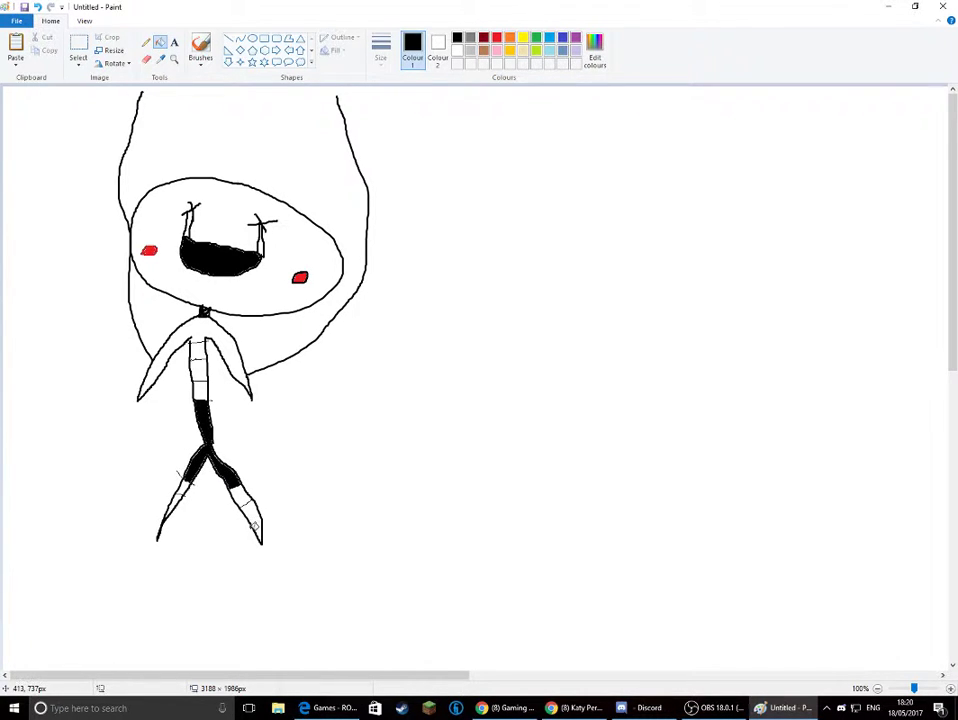
click(251, 517)
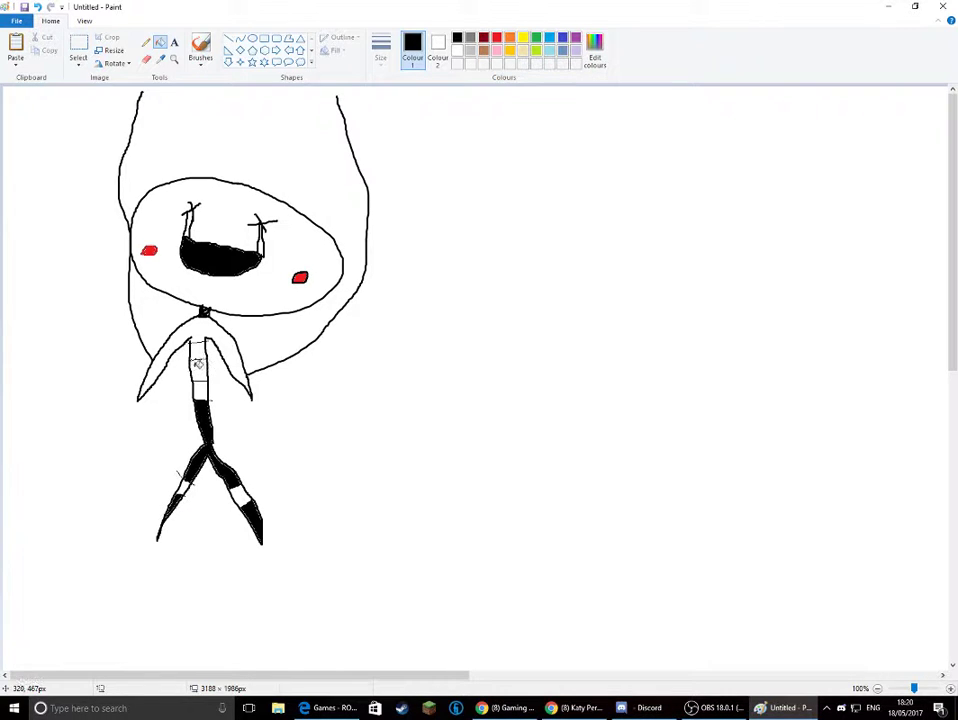
click(199, 368)
click(205, 333)
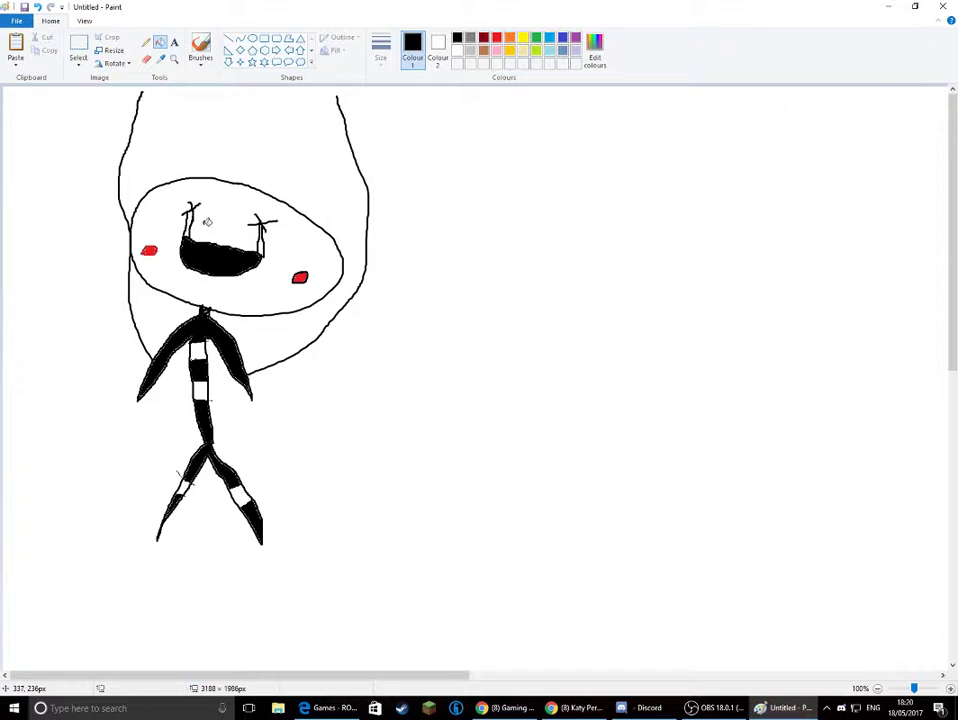
Step: Fill the tear streaks under both eyes with light blue, undoing any fill that recolours the black outlines and mouth
click(548, 39)
click(196, 206)
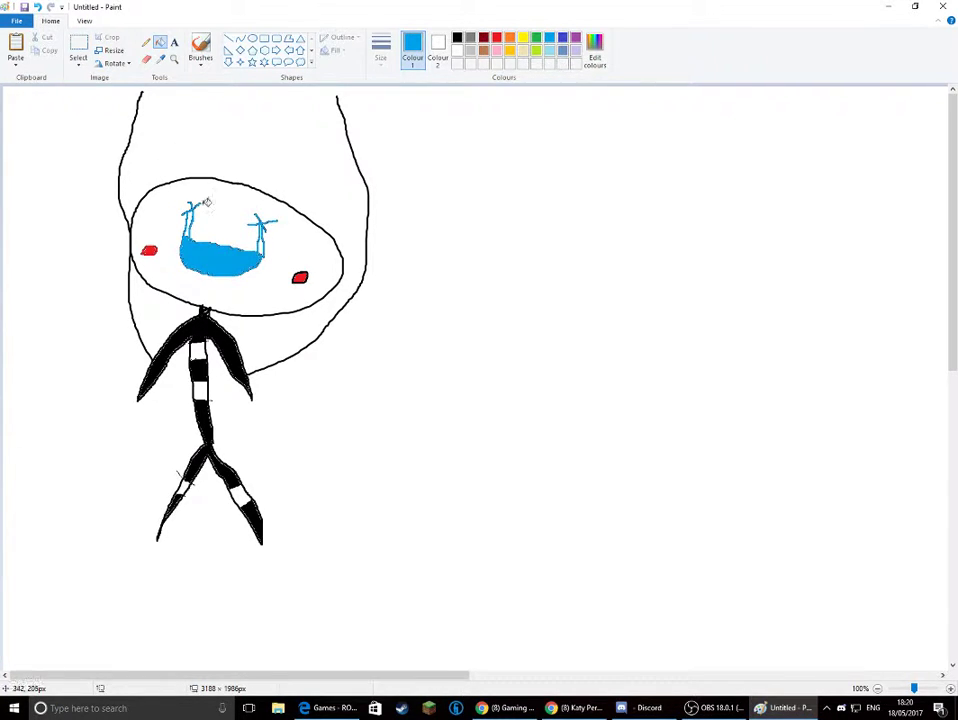
click(37, 7)
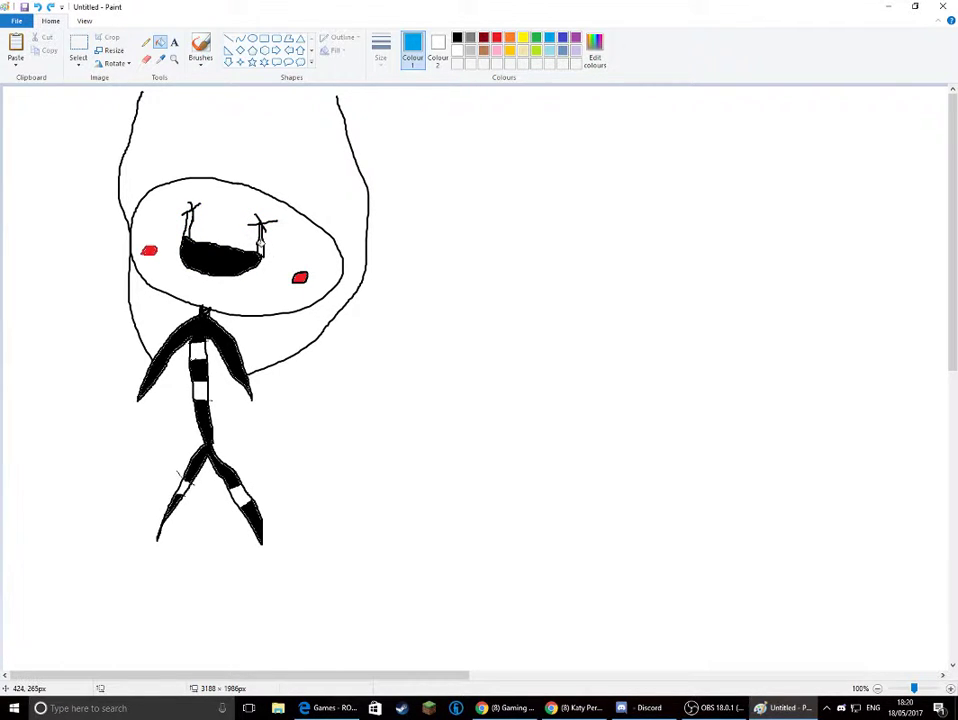
click(261, 240)
click(190, 225)
Step: Draw a light blue pencil outline of a box with crossing ribbon bands beneath the puppet's feet, with an open lid beside it
click(146, 42)
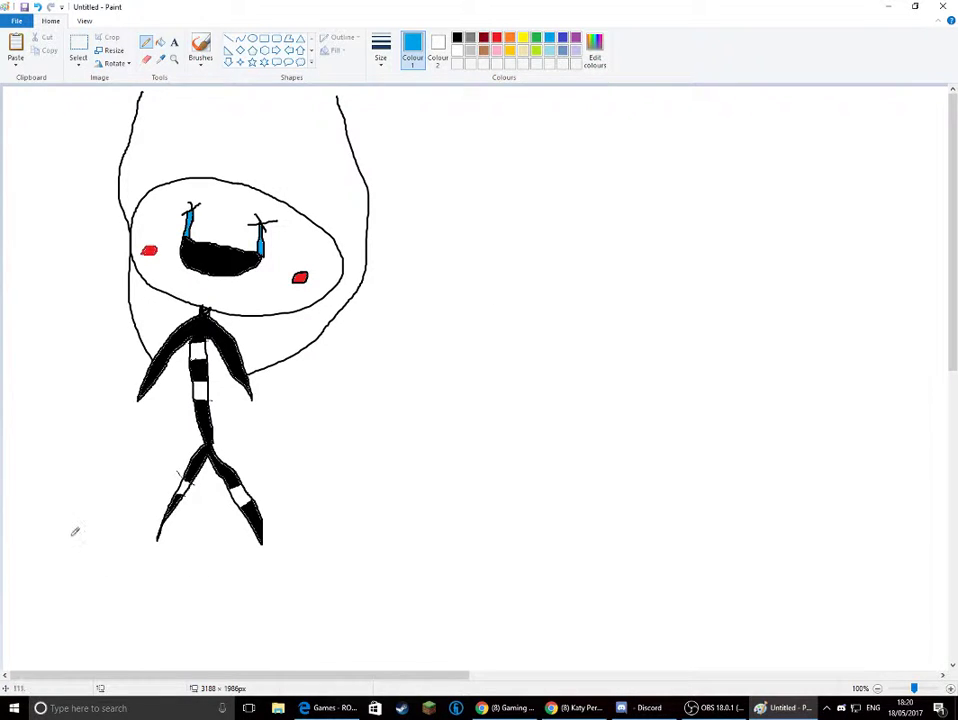
mouse_move(81, 530)
mouse_down()
mouse_move(105, 618)
mouse_move(244, 642)
mouse_move(320, 639)
mouse_move(329, 529)
mouse_move(94, 536)
mouse_up()
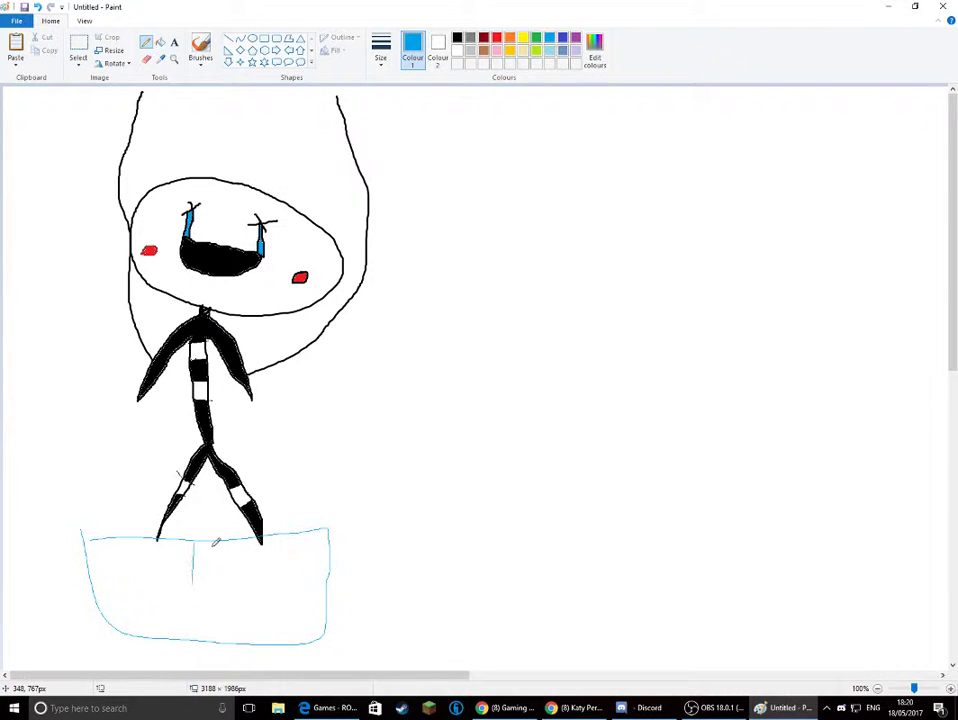
drag(193, 548, 193, 583)
mouse_move(208, 548)
mouse_down()
mouse_move(209, 583)
mouse_move(325, 586)
mouse_up()
drag(214, 604, 319, 601)
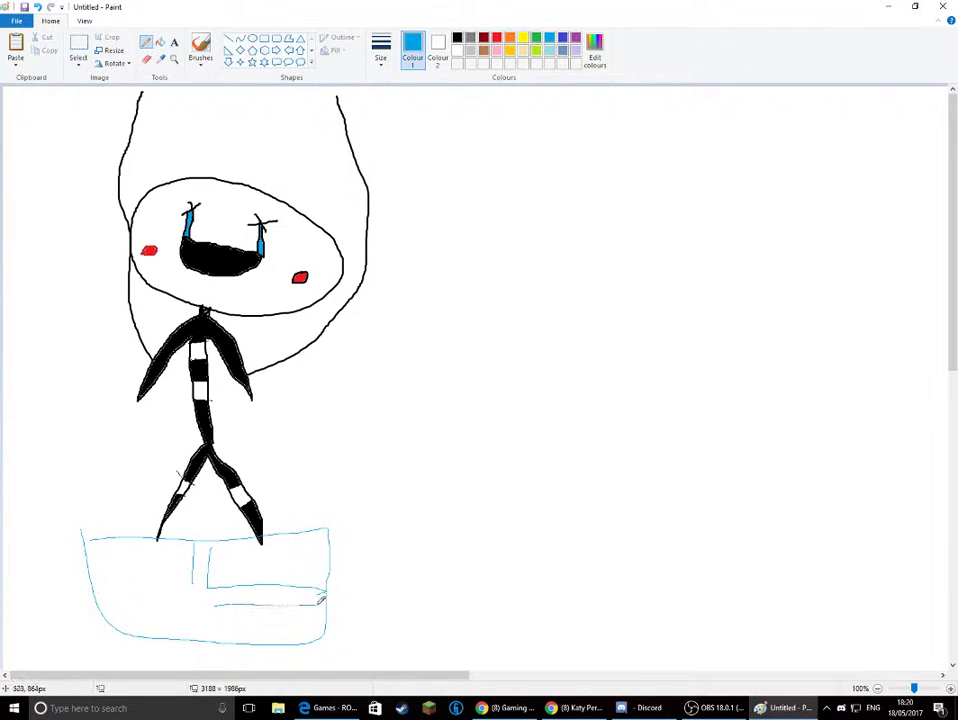
mouse_move(214, 604)
mouse_down()
mouse_move(207, 639)
mouse_move(191, 629)
mouse_move(183, 601)
mouse_move(182, 633)
mouse_move(177, 603)
mouse_move(101, 603)
mouse_up()
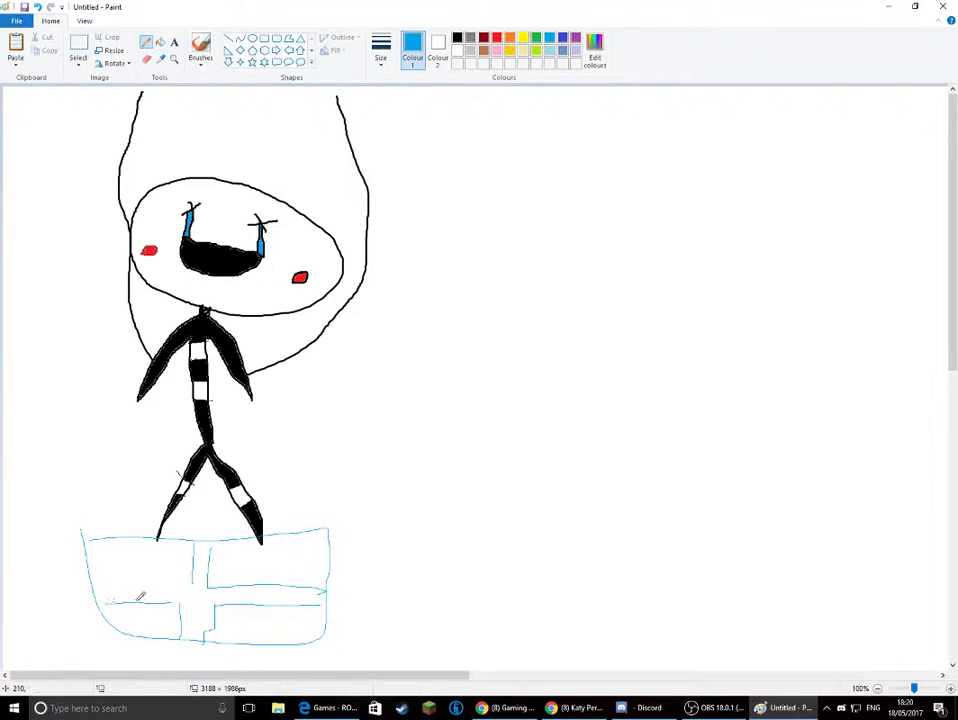
mouse_move(192, 578)
mouse_down()
mouse_move(112, 581)
mouse_move(108, 559)
mouse_move(122, 536)
mouse_move(51, 385)
mouse_move(4, 440)
mouse_move(85, 545)
mouse_up()
mouse_move(47, 391)
mouse_down()
mouse_move(88, 412)
mouse_move(142, 540)
mouse_up()
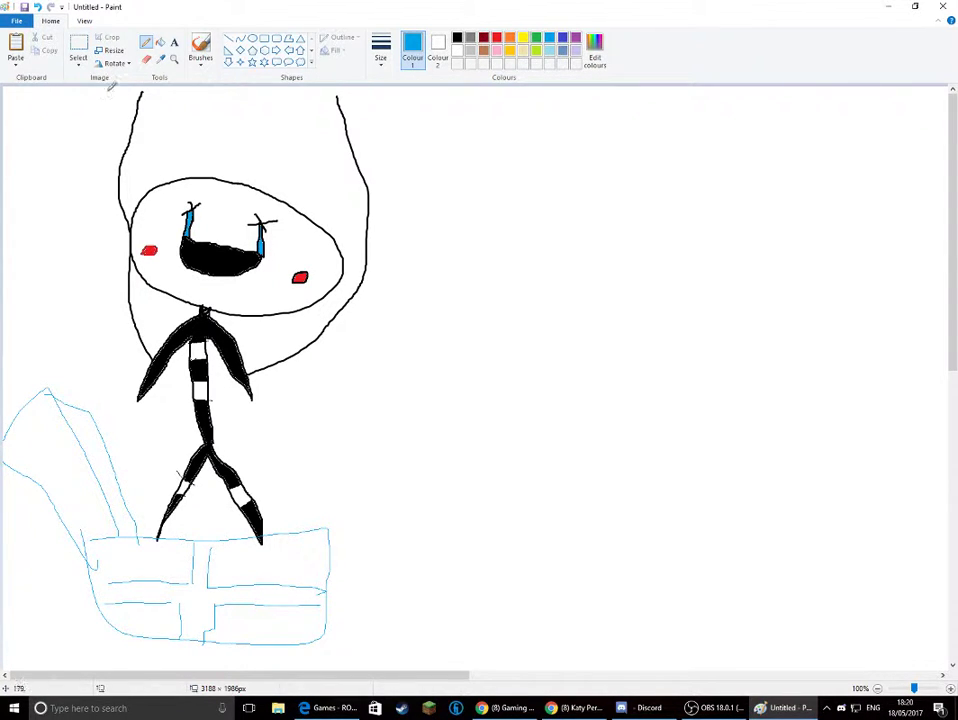
Step: Draw a second character's two feet, legs and large round body with thin black pencil lines, beside the box, undoing any misplaced leg line
click(146, 41)
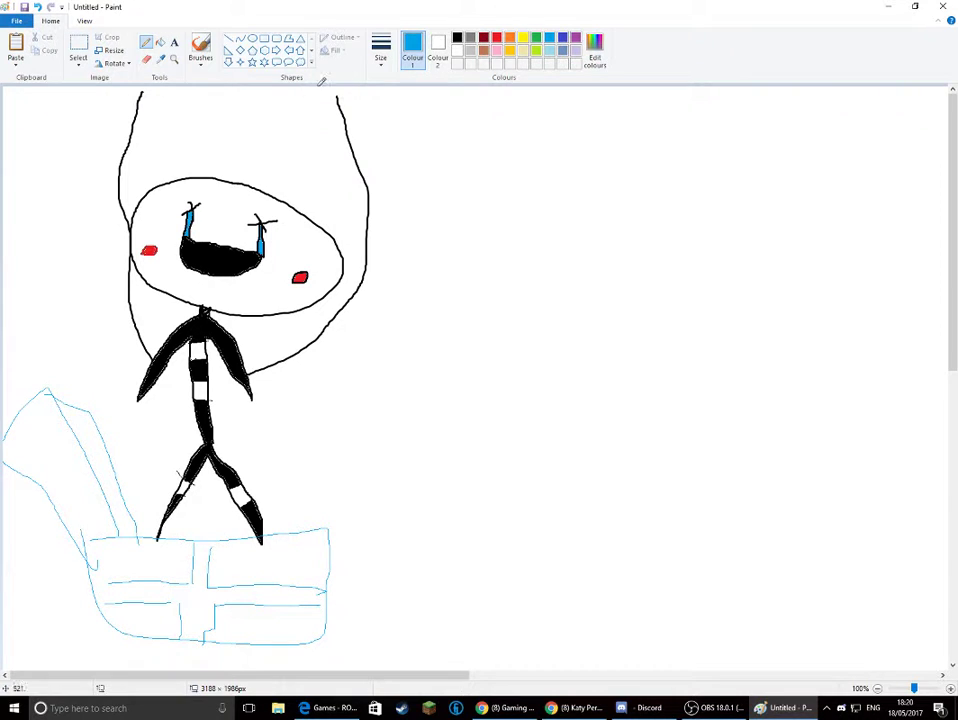
click(457, 37)
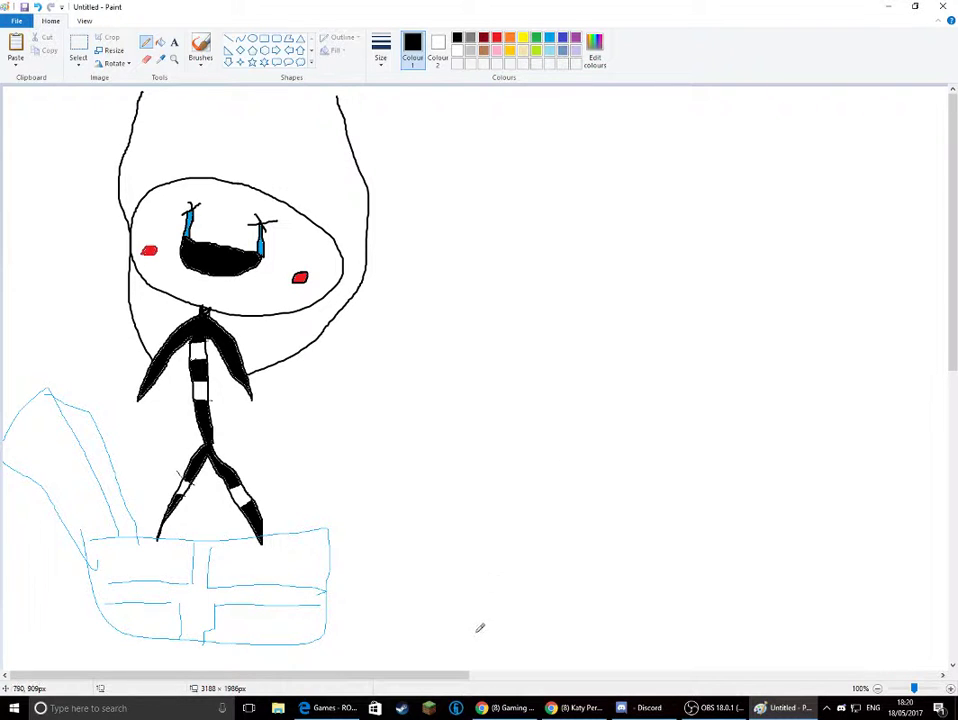
mouse_move(446, 646)
mouse_down()
mouse_move(427, 656)
mouse_move(447, 655)
mouse_move(443, 648)
mouse_up()
mouse_move(504, 647)
mouse_down()
mouse_move(486, 646)
mouse_move(500, 662)
mouse_move(484, 645)
mouse_move(475, 590)
mouse_up()
drag(493, 636, 499, 566)
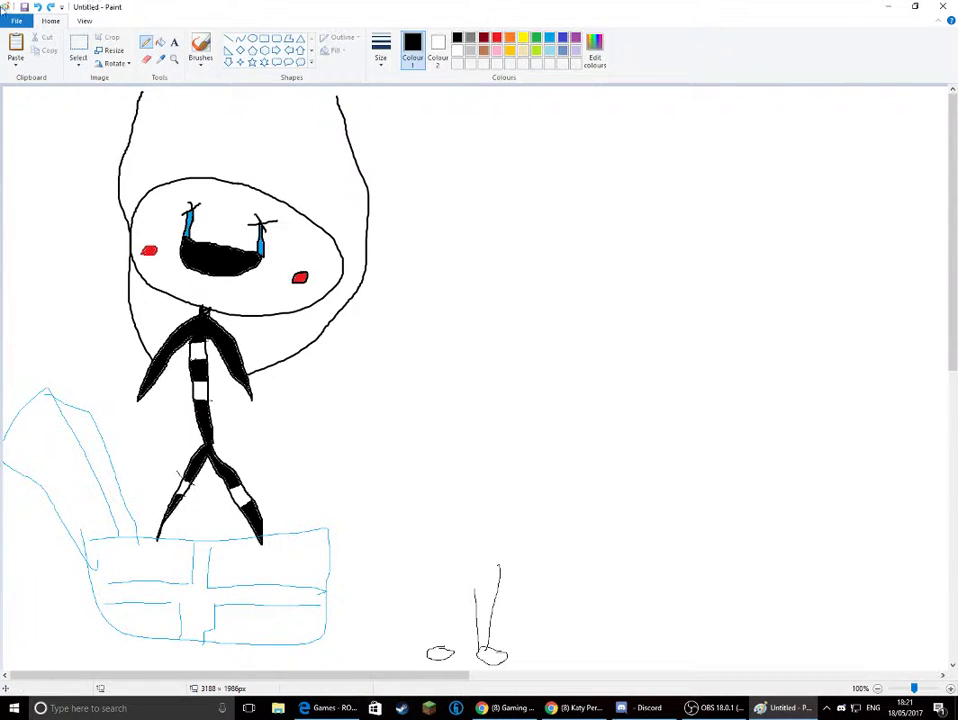
key(ctrl+z)
drag(489, 592, 490, 650)
mouse_move(428, 658)
mouse_down()
mouse_move(457, 645)
mouse_move(457, 587)
mouse_up()
mouse_move(441, 648)
mouse_down()
mouse_move(437, 587)
mouse_move(509, 578)
mouse_move(515, 520)
mouse_move(507, 484)
mouse_move(457, 461)
mouse_move(402, 485)
mouse_move(394, 560)
mouse_move(452, 586)
mouse_up()
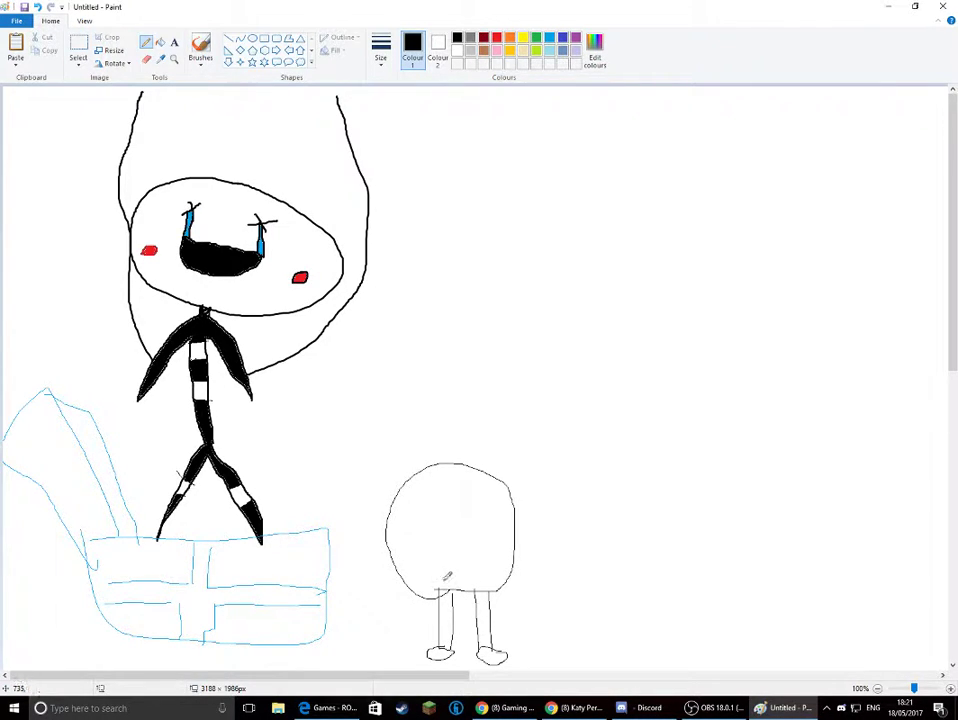
Step: Draw curved black lines from the upper to the lower edge of the round body to divide it into vertical stripes
drag(401, 490, 397, 547)
drag(409, 481, 407, 569)
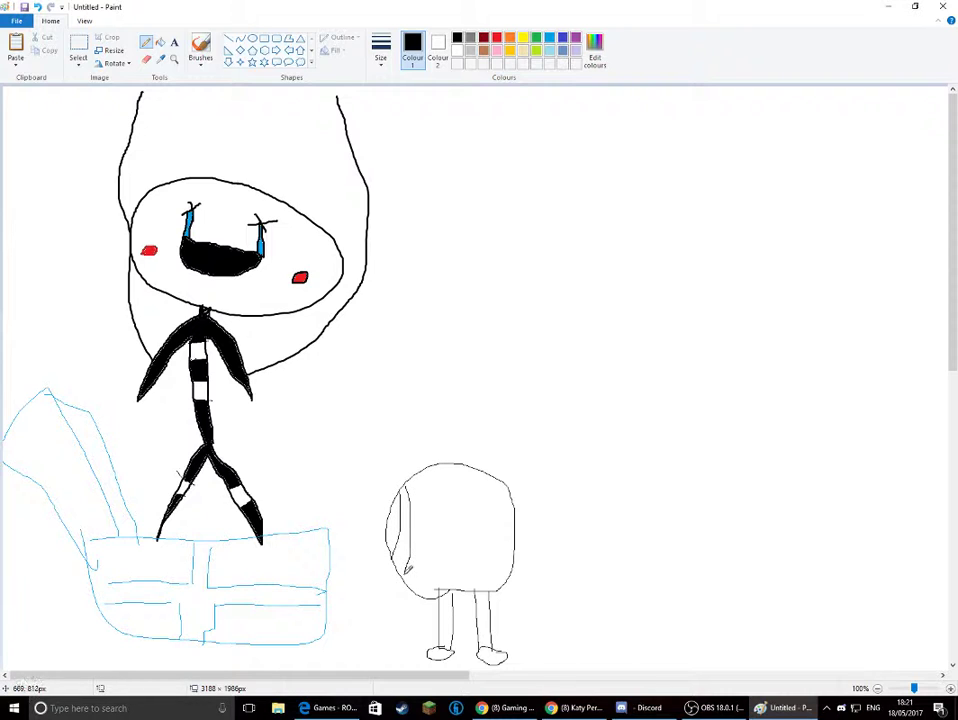
drag(419, 483, 413, 585)
mouse_move(420, 476)
mouse_down()
mouse_move(446, 527)
mouse_move(427, 595)
mouse_up()
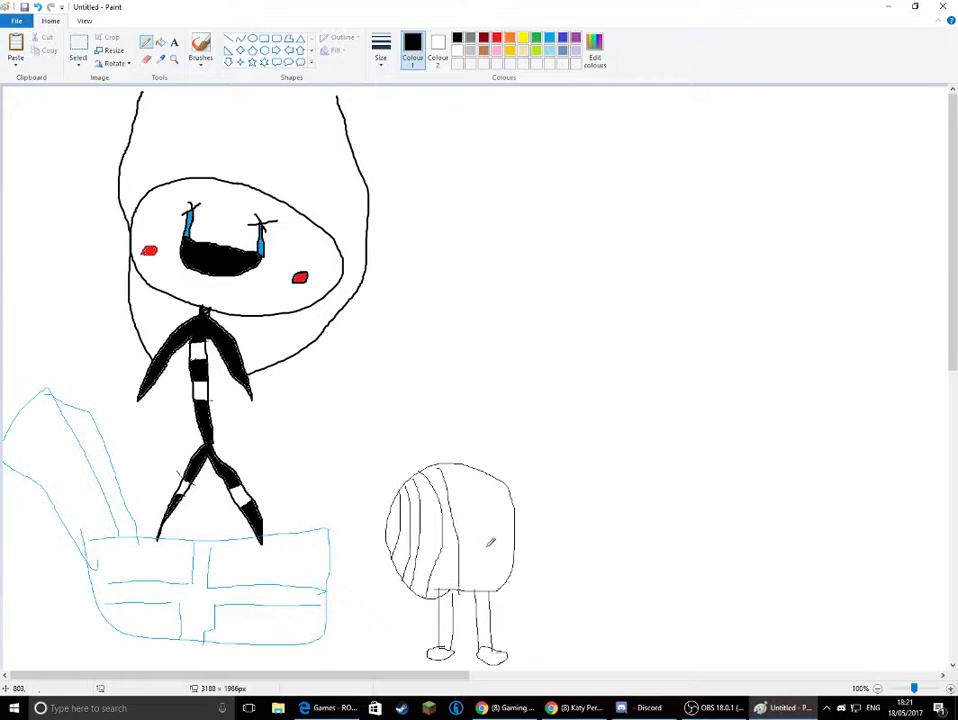
drag(508, 476, 506, 579)
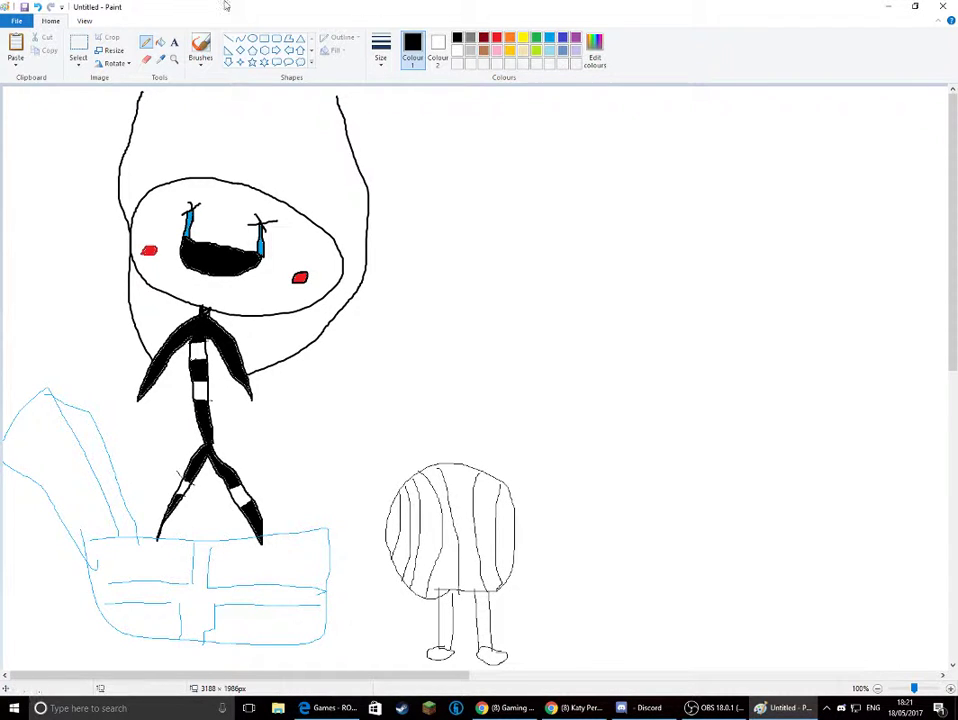
Step: Fill the round body's leftmost stripe with light blue, undoing any fill that spreads into neighbouring stripes
click(160, 42)
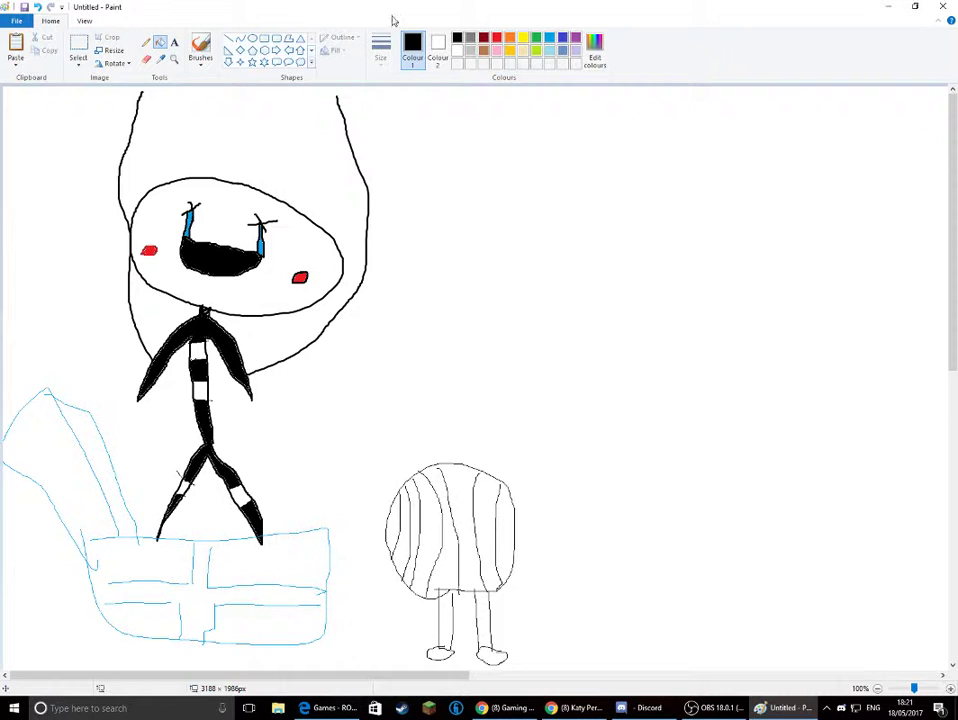
click(548, 38)
click(397, 522)
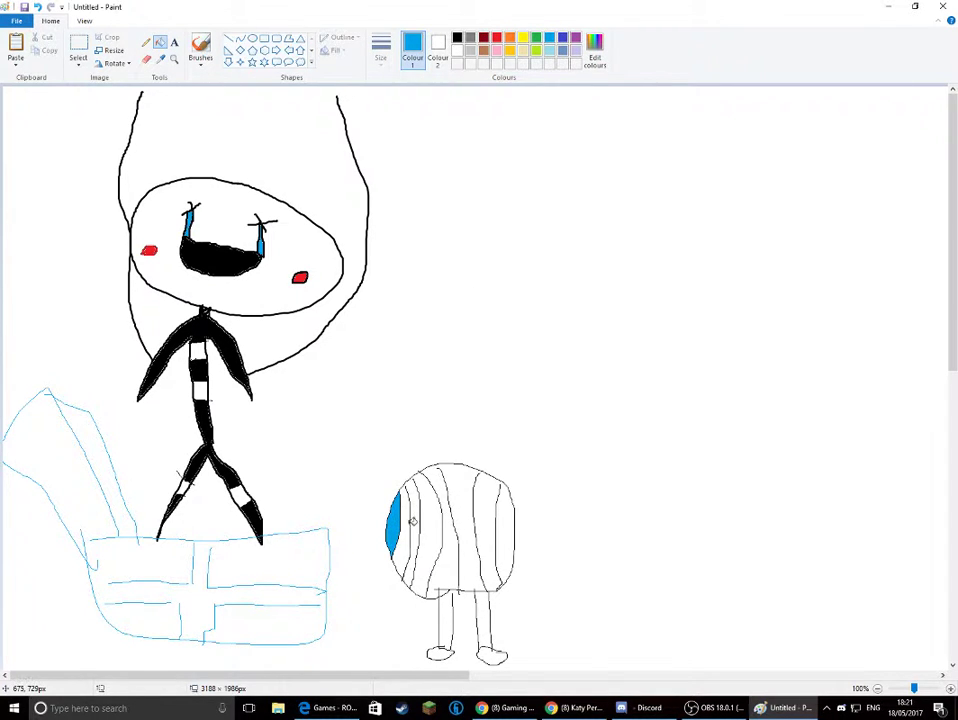
click(417, 520)
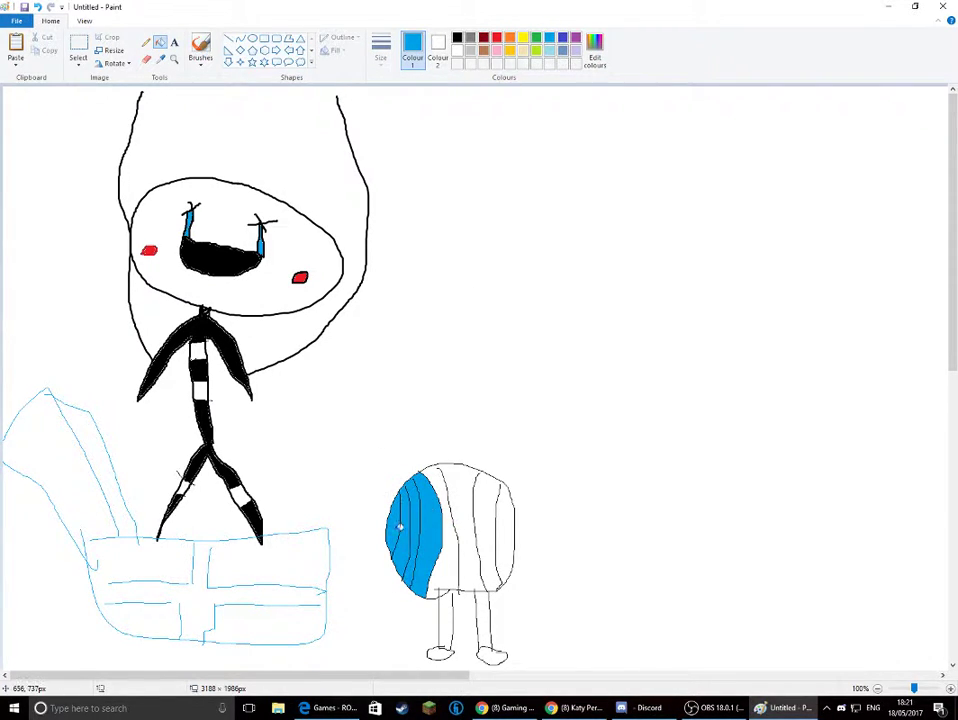
click(38, 7)
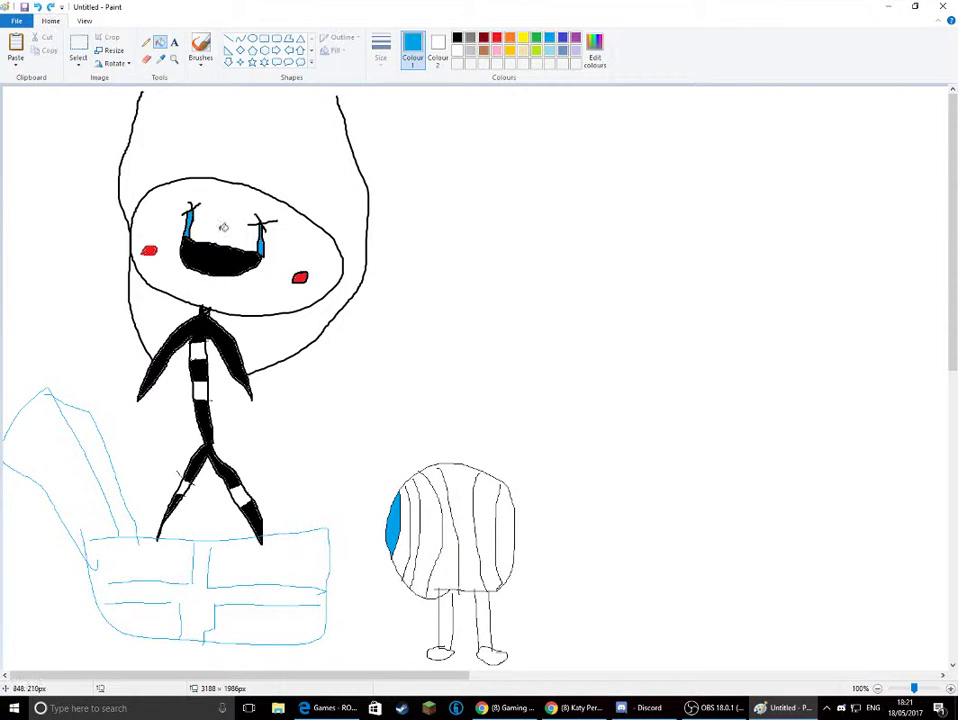
Step: Close the gaps at the upper ends of the stripe lines with black pencil and fill the third and fifth stripes with light blue
click(457, 37)
click(146, 42)
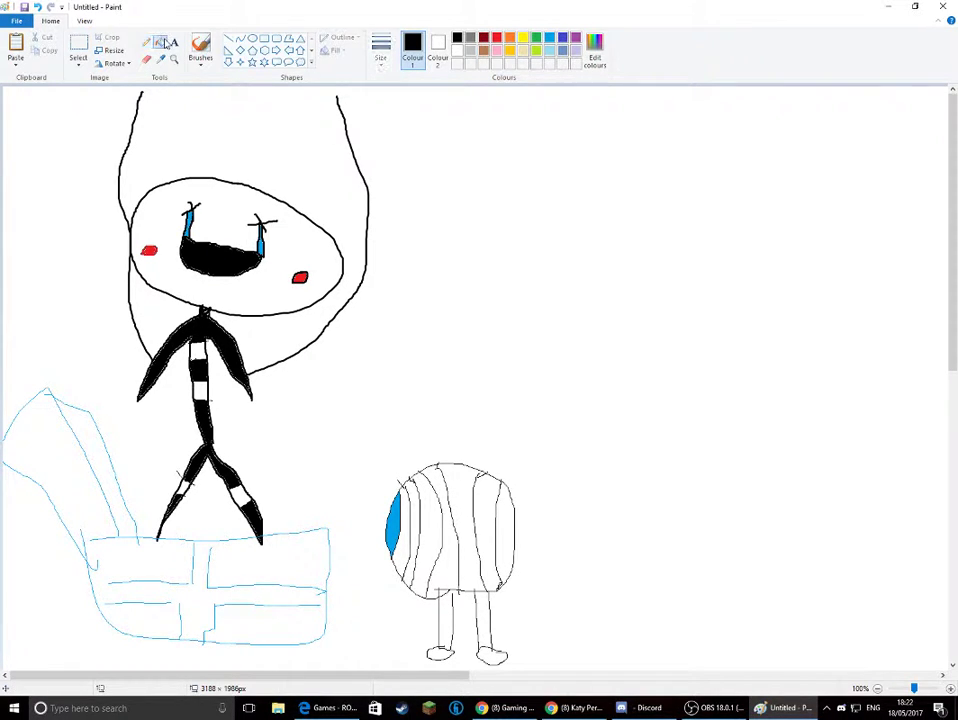
click(160, 42)
click(549, 37)
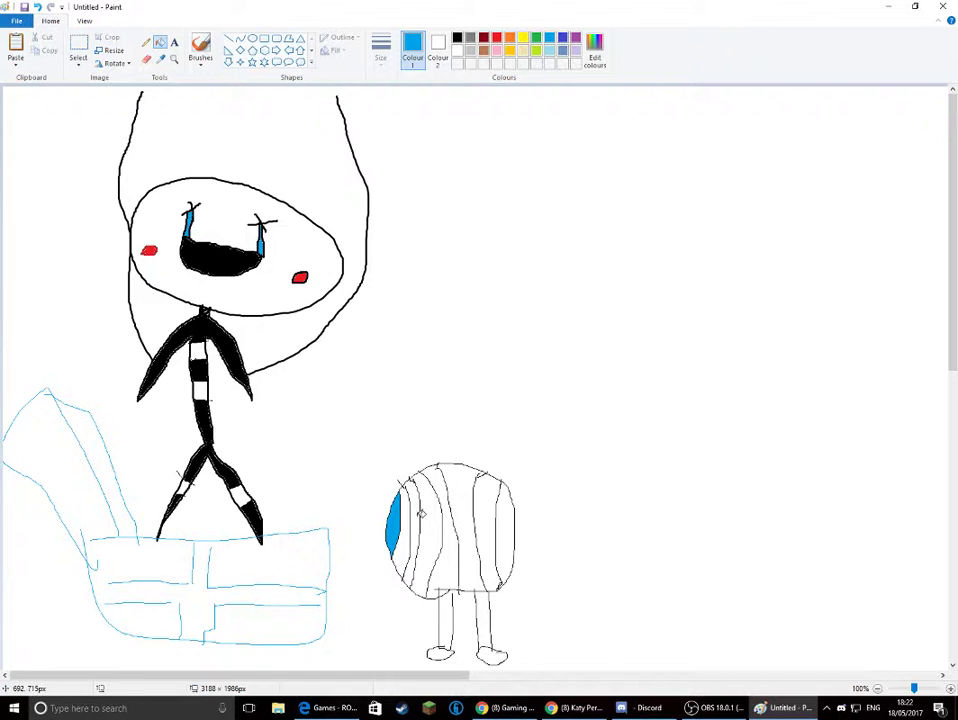
click(415, 522)
click(443, 506)
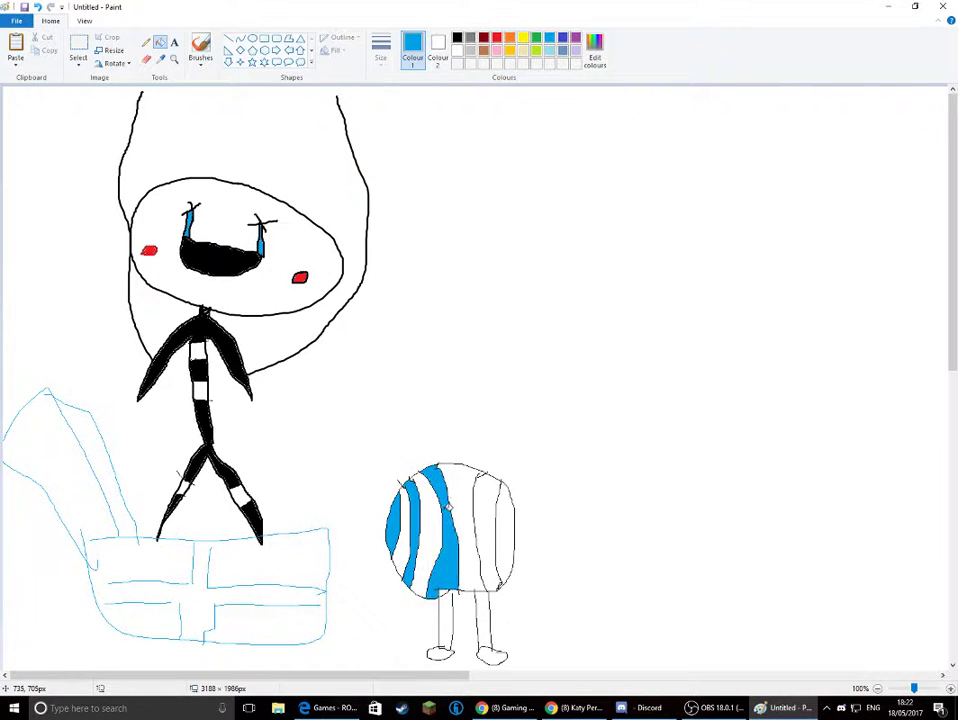
Step: Fill the seventh stripe from the left with light blue, undoing any spreading fill and closing its outline gaps with black pencil
click(490, 505)
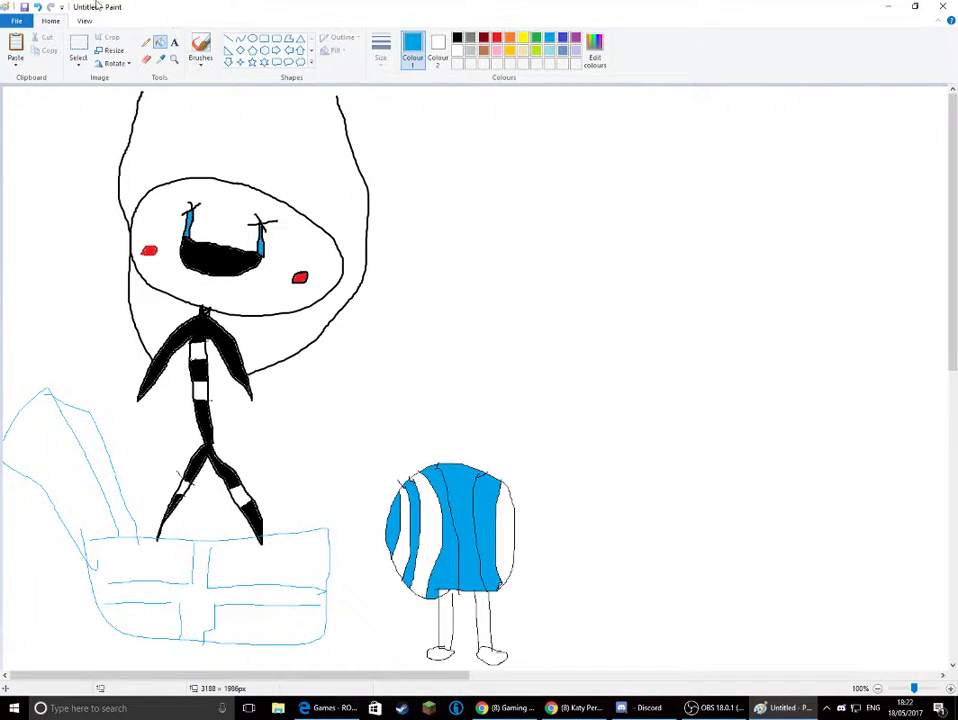
click(37, 8)
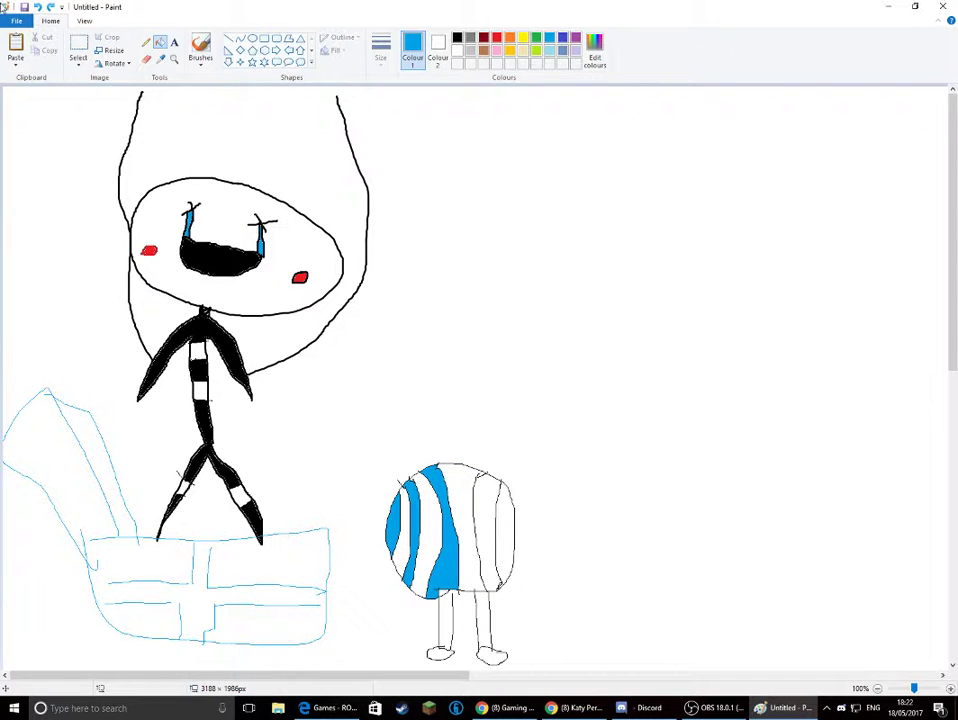
click(147, 43)
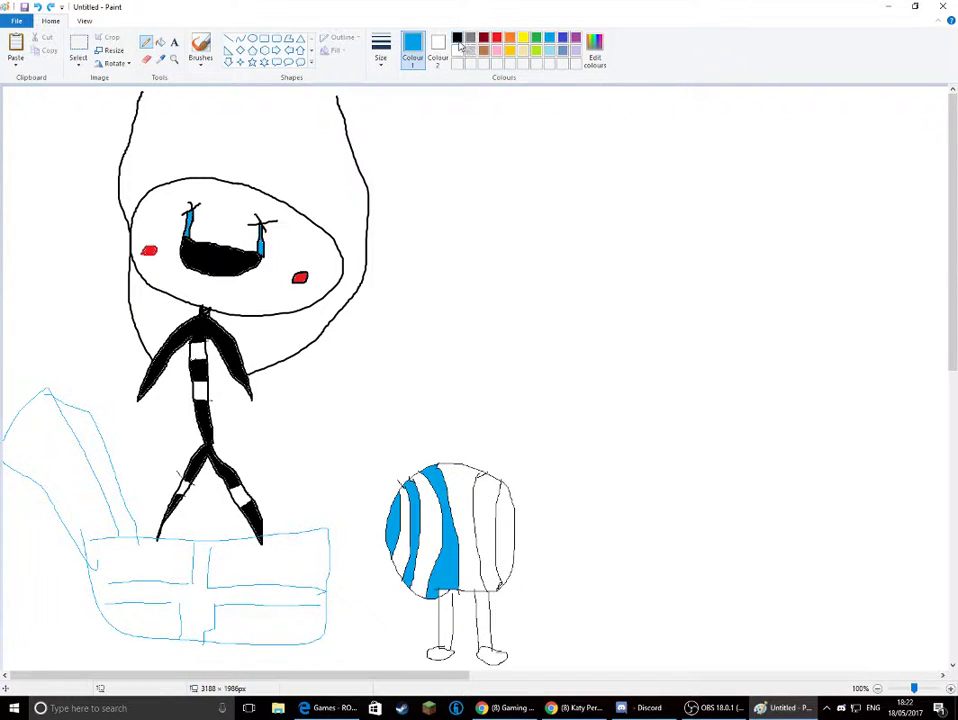
click(457, 37)
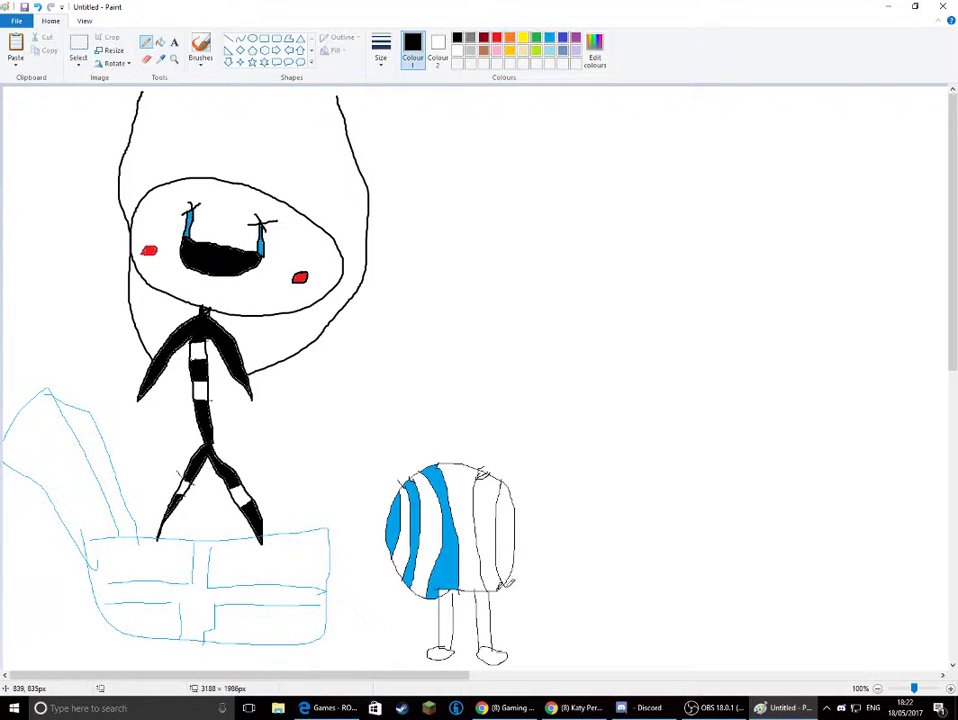
click(549, 40)
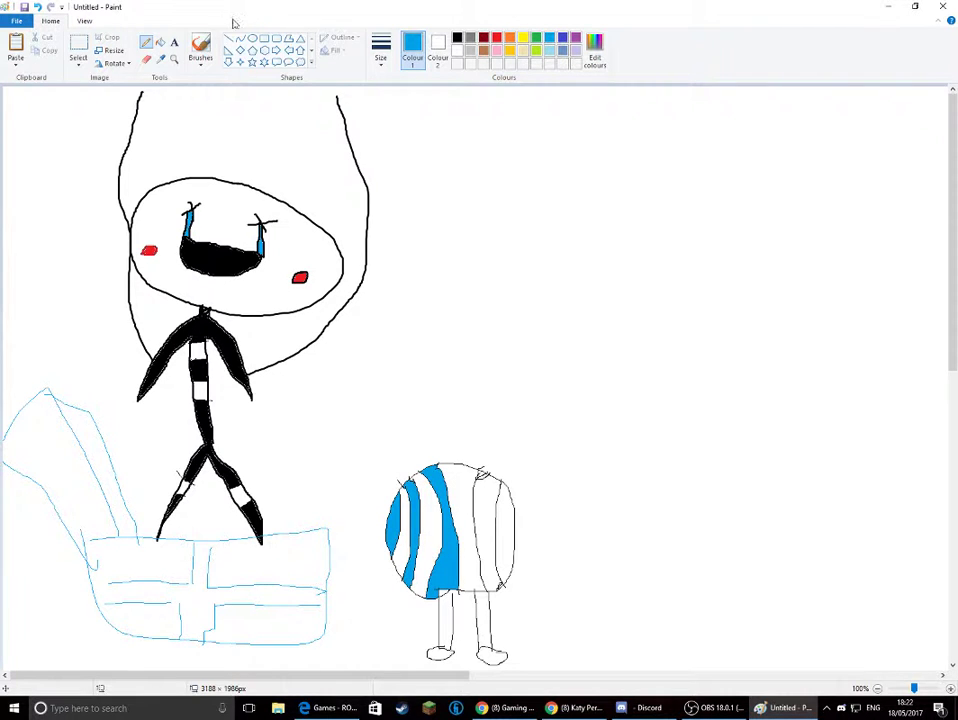
click(160, 42)
click(482, 476)
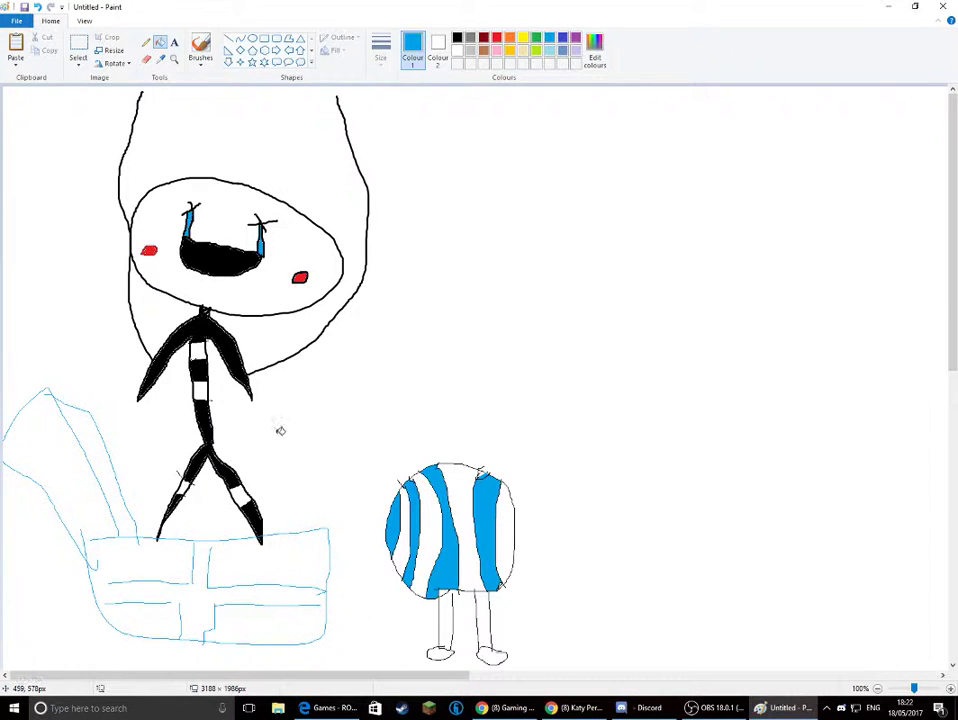
Step: Switch to YouTube in Chrome, play the recommended Five Nights at Freddys Sister Location Song by The Living Tombstone, and return to Paint
click(572, 708)
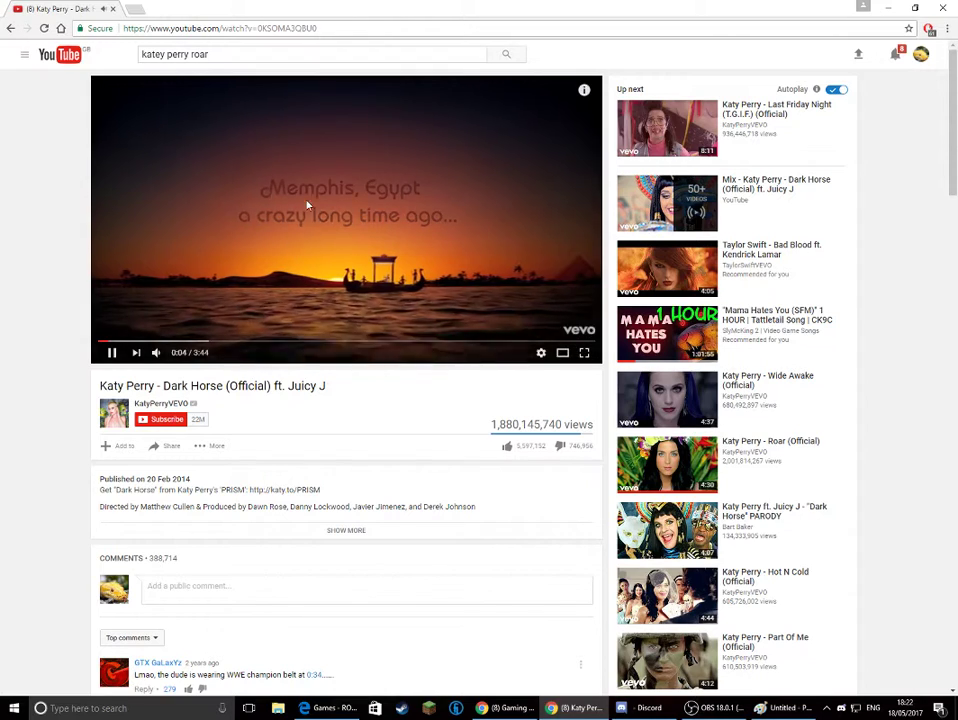
click(10, 28)
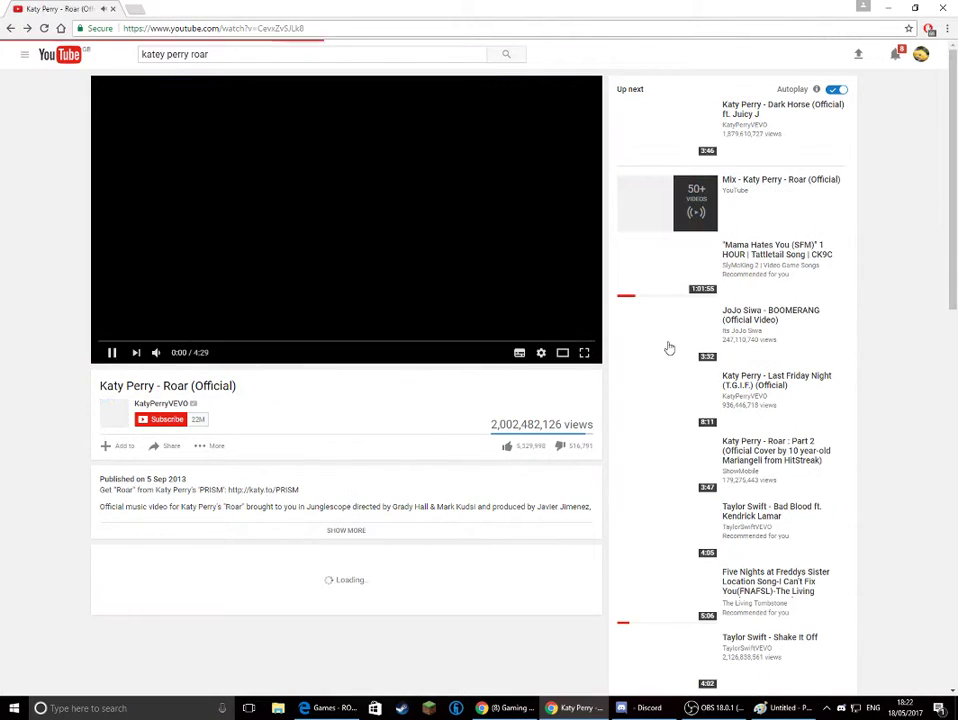
click(770, 582)
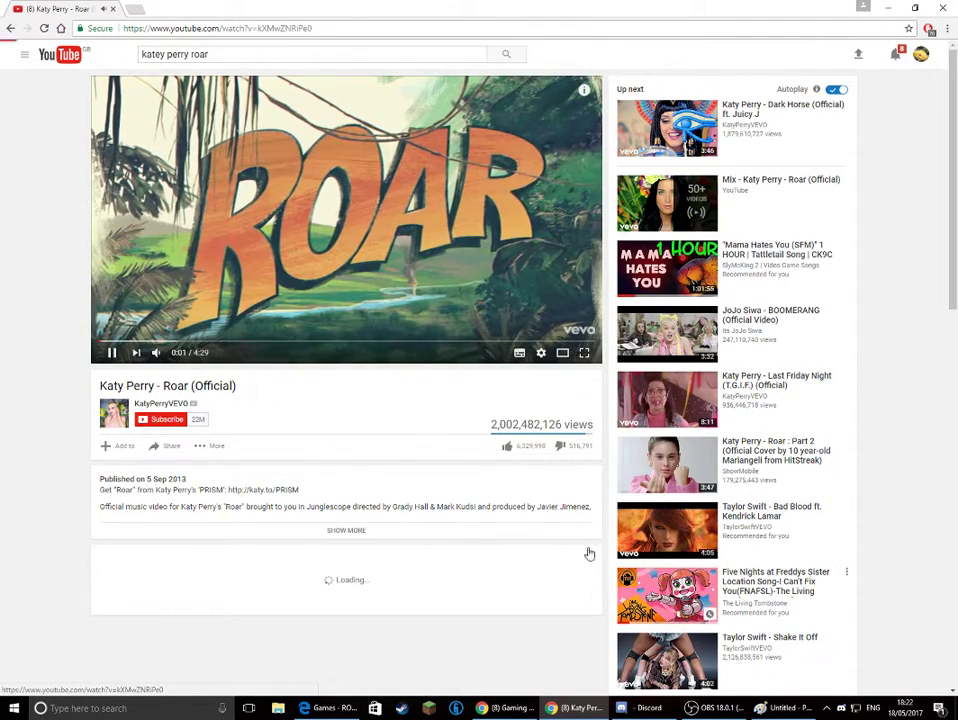
key(alt+Tab)
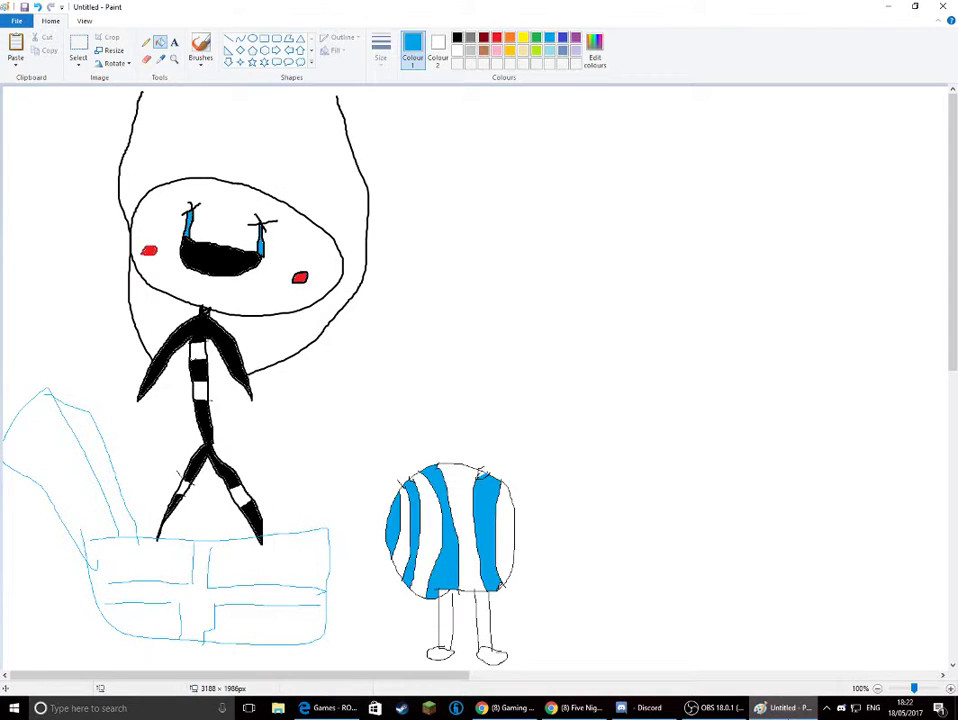
Step: Fill the second character's right-hand leg with light blue, undoing any fill that floods the background
click(433, 618)
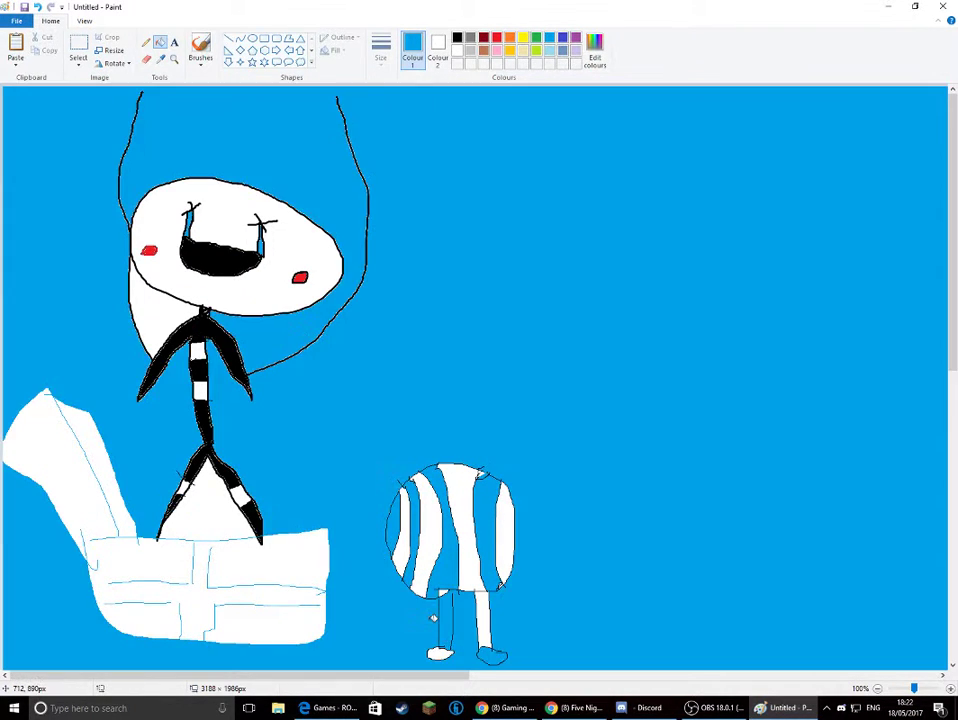
click(34, 6)
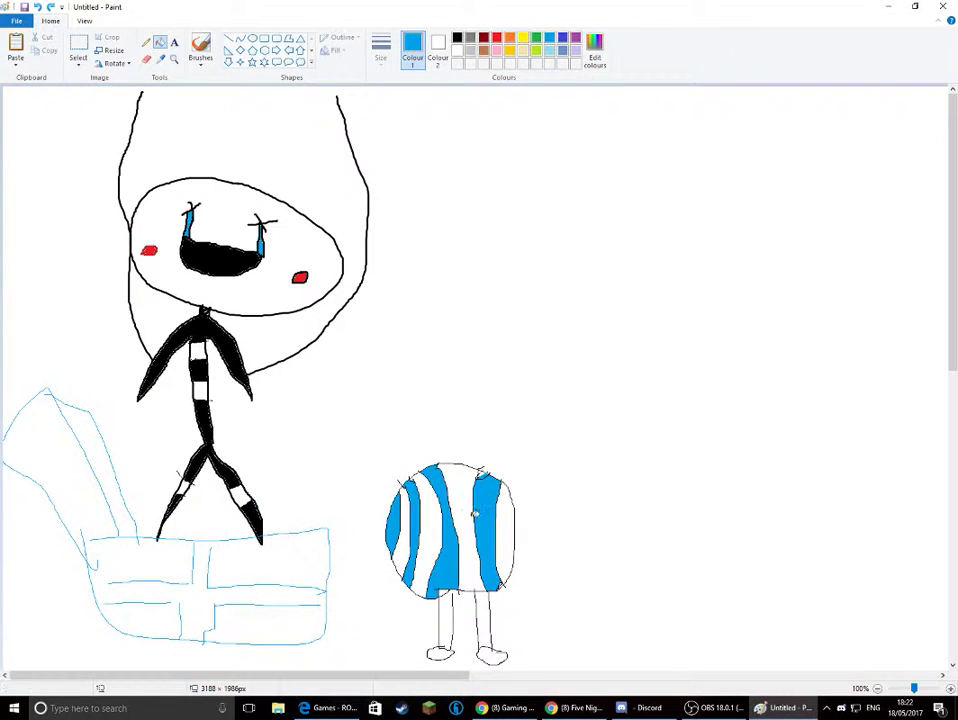
click(484, 625)
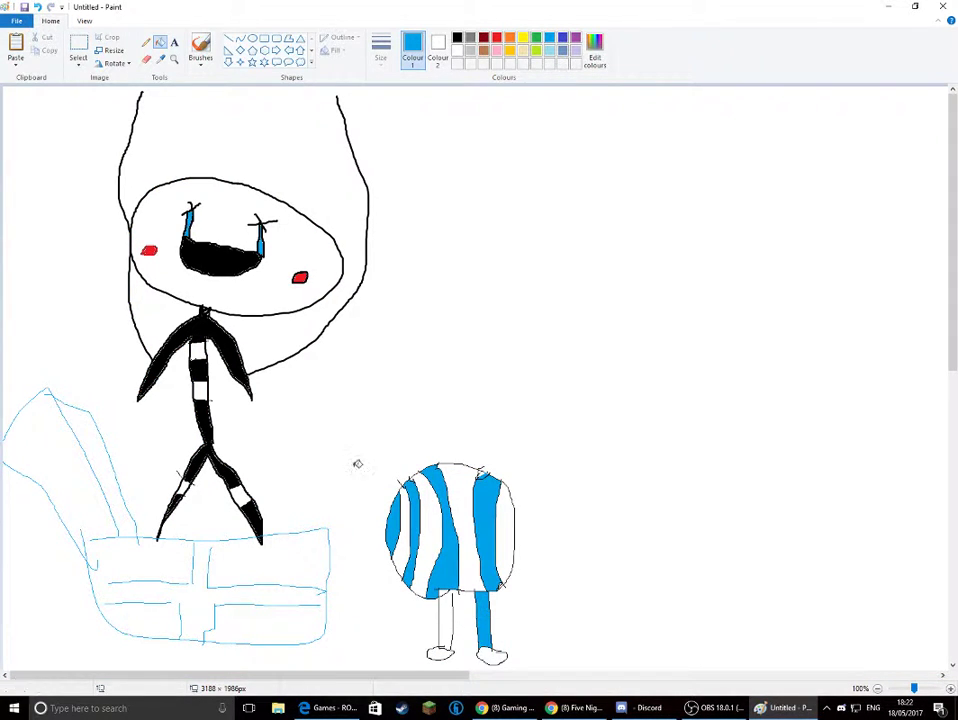
Step: Fill the four remaining white stripes on the second character's body with red, undoing any fill that floods the background
click(496, 37)
click(458, 530)
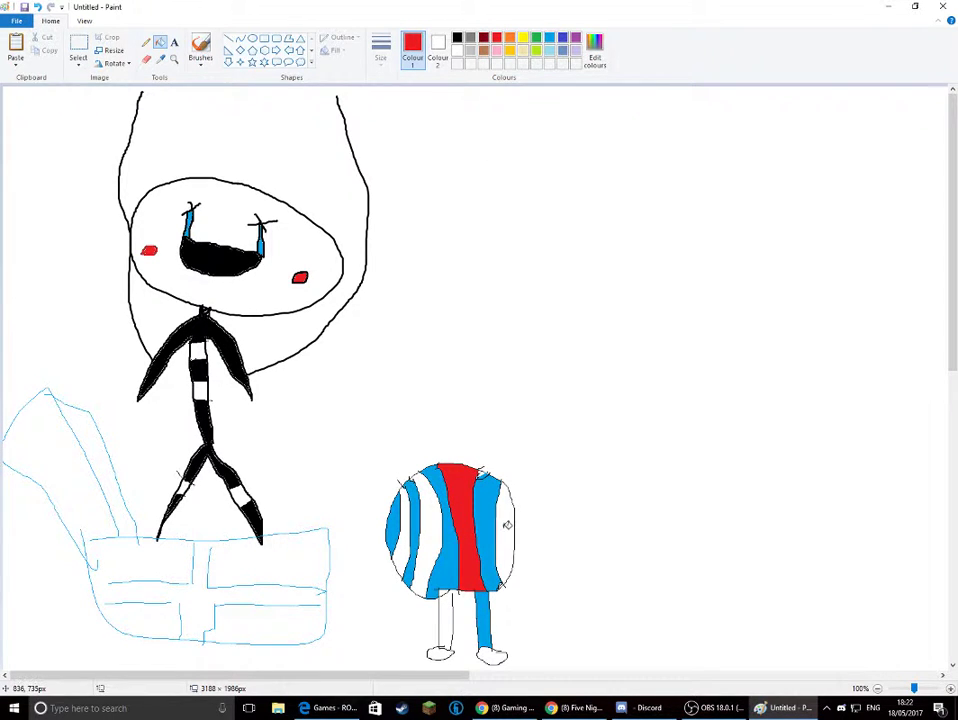
click(500, 530)
click(431, 521)
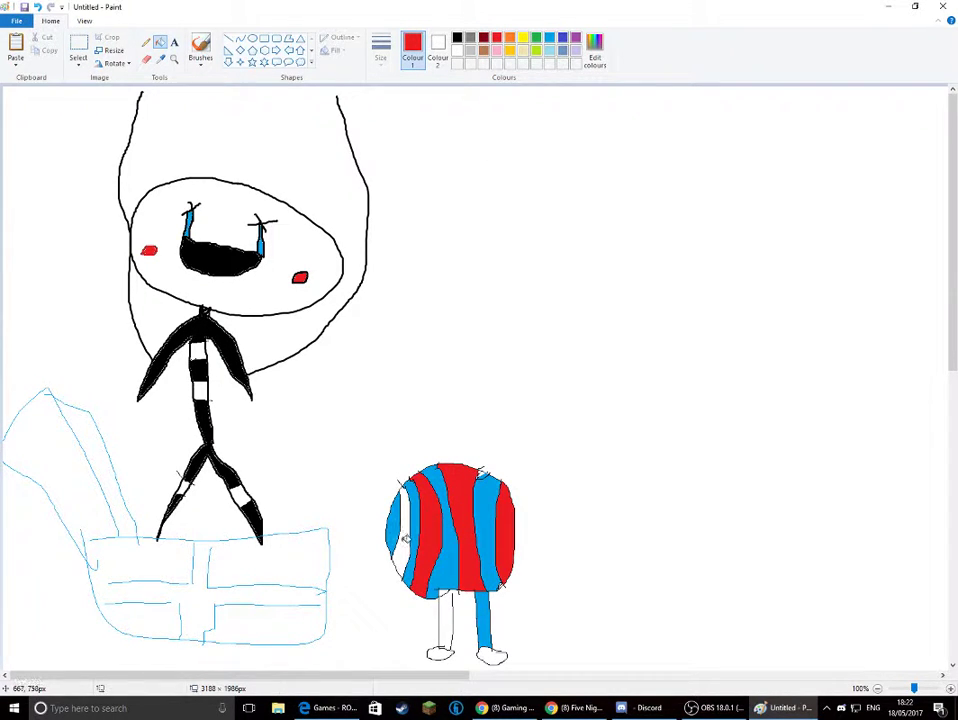
click(449, 610)
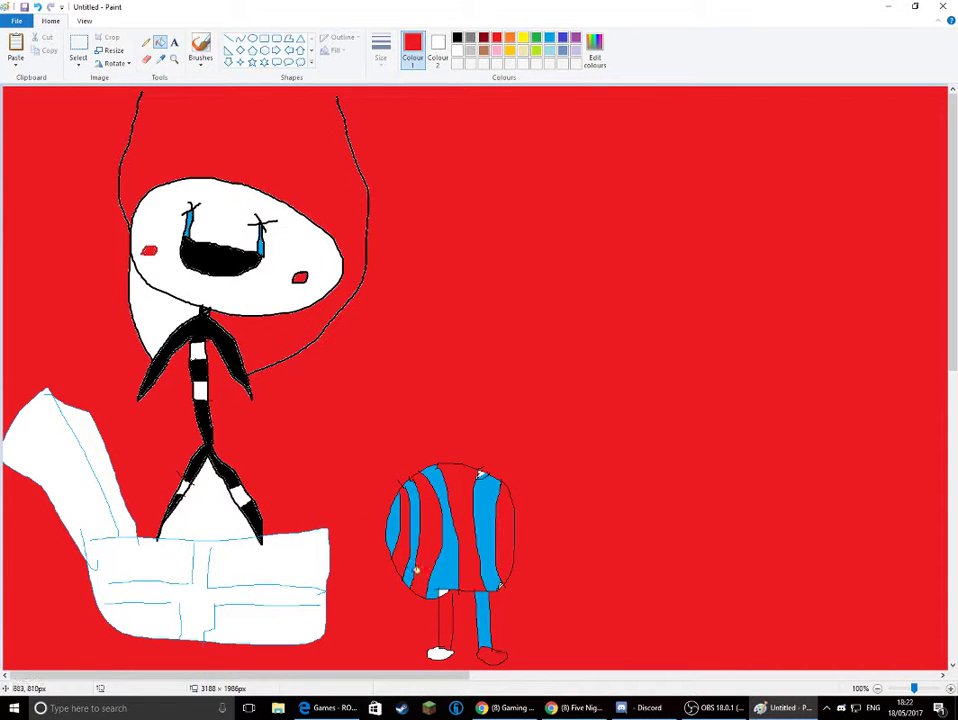
click(36, 6)
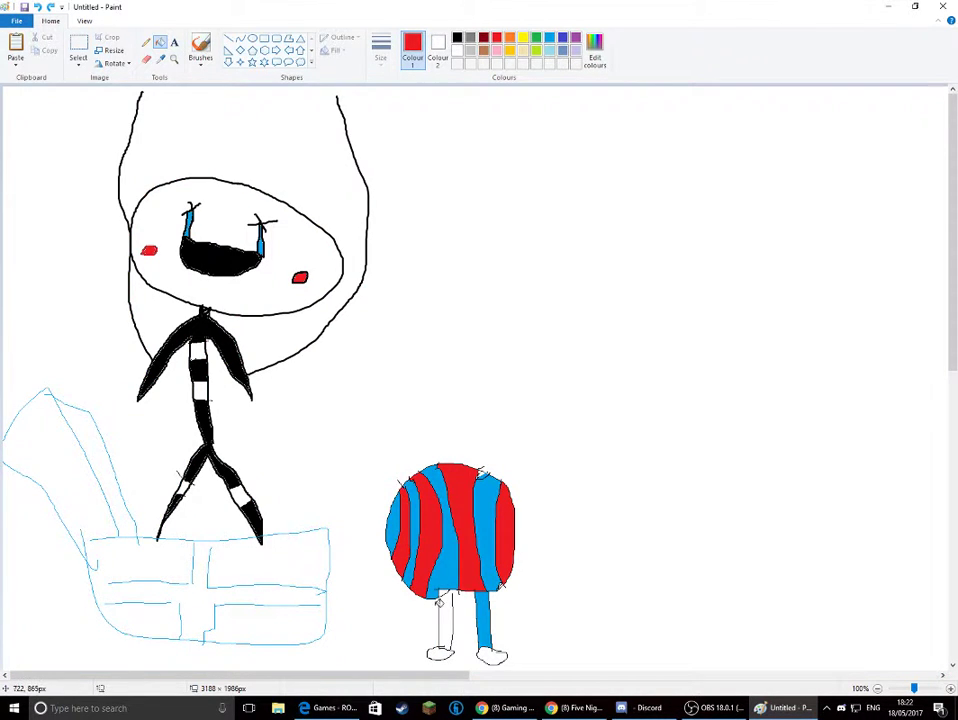
Step: Close the gap in the second character's left-hand leg outline with black pencil and fill the leg red, undoing any spreading fill
click(457, 37)
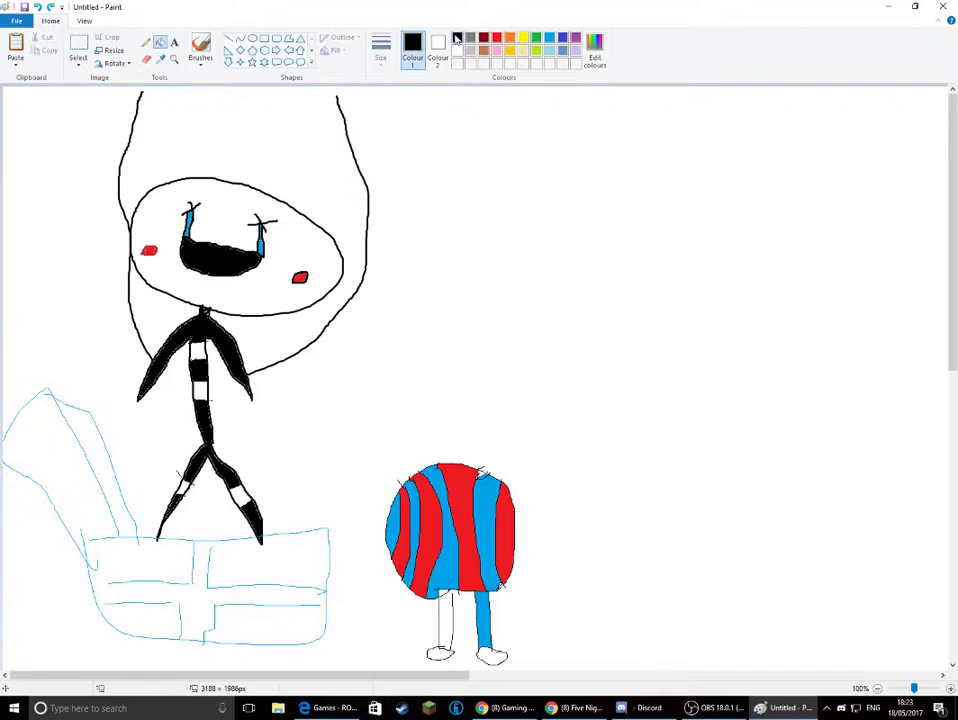
click(146, 42)
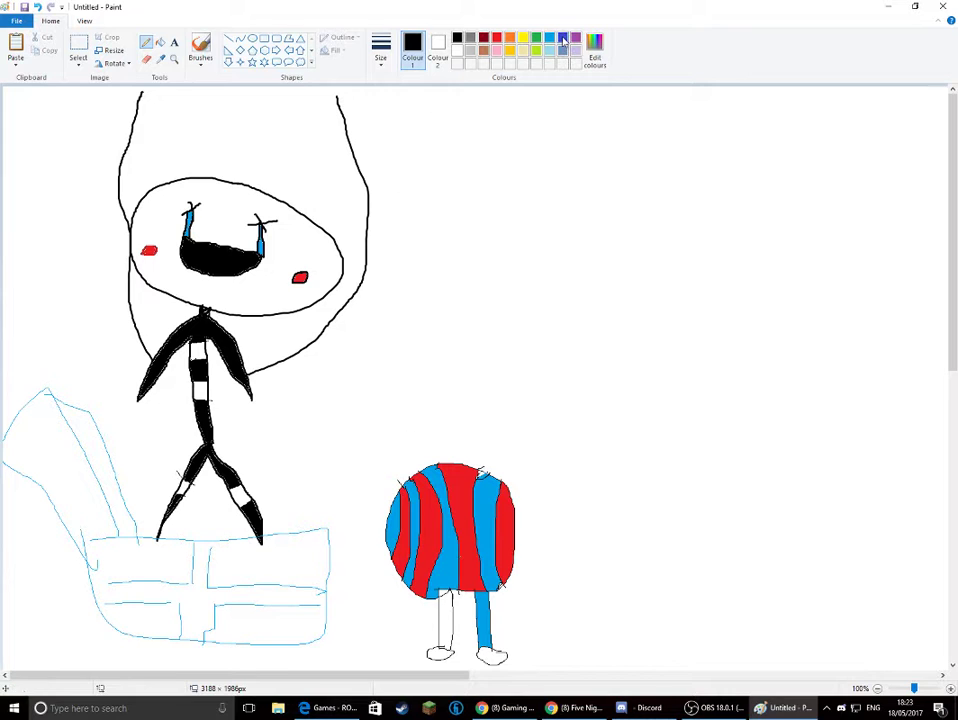
click(502, 36)
click(157, 44)
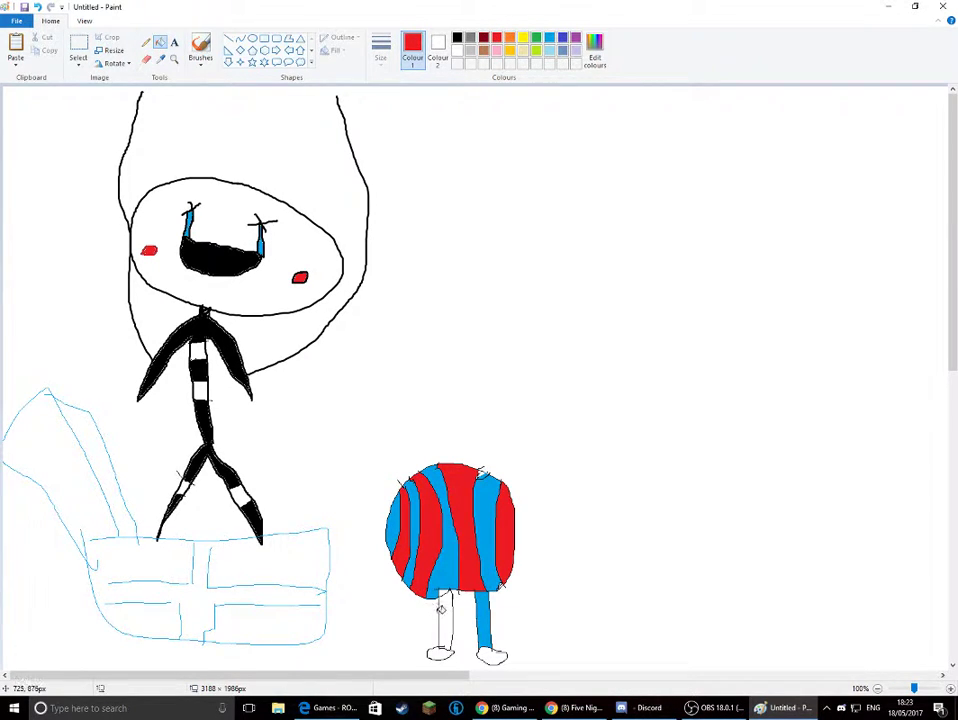
click(331, 456)
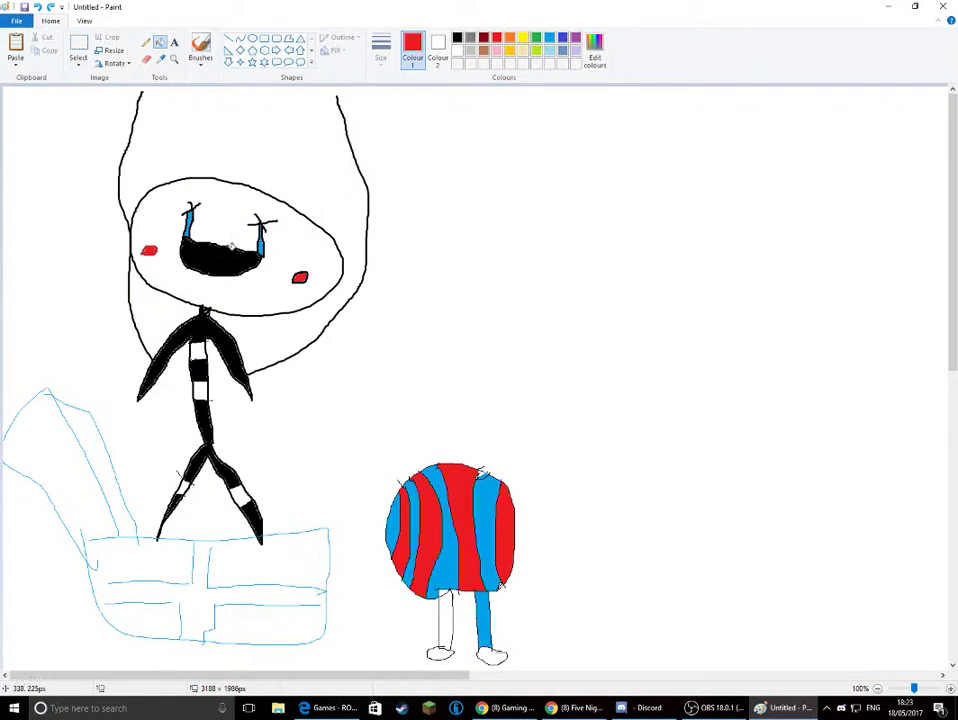
click(37, 7)
click(446, 630)
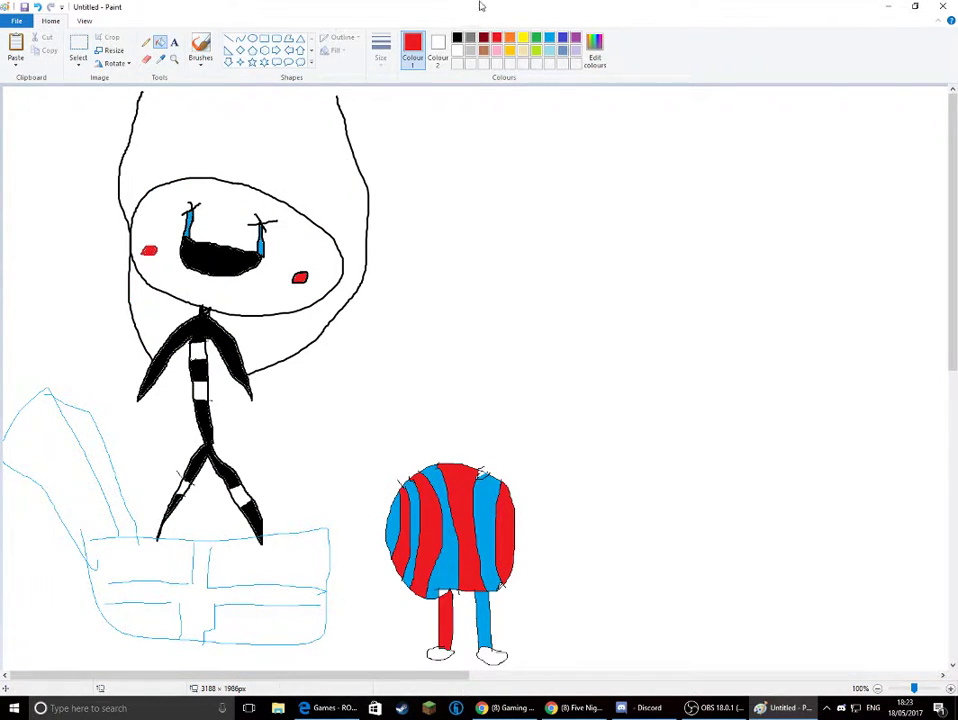
Step: Fill the second character's feet, the whole background and the enclosed area below the puppet's face with brown
click(483, 50)
click(441, 655)
click(492, 656)
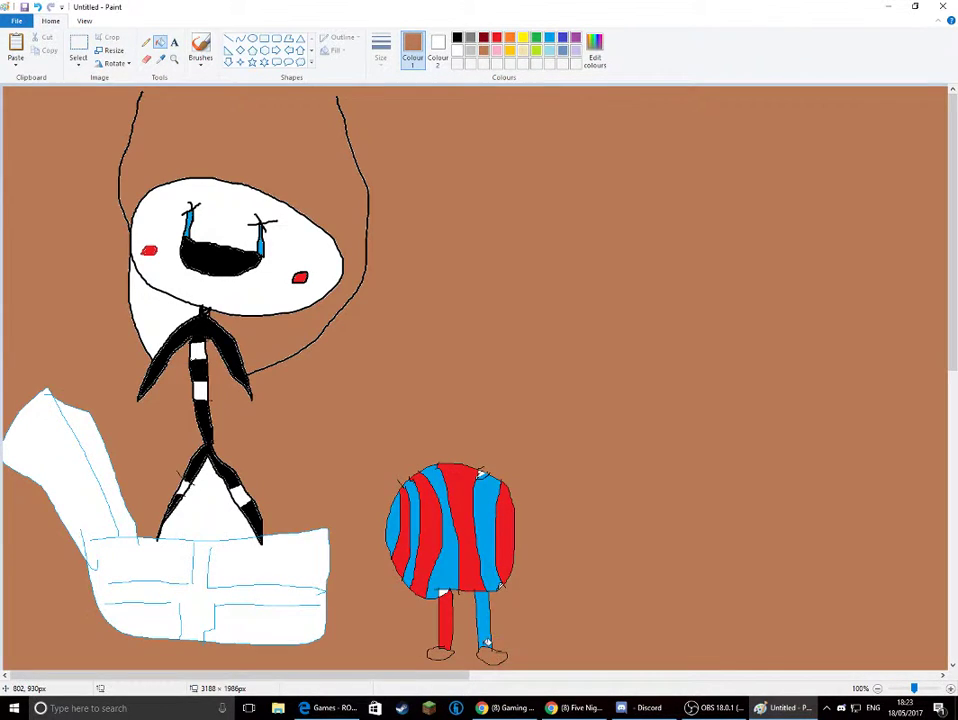
click(37, 7)
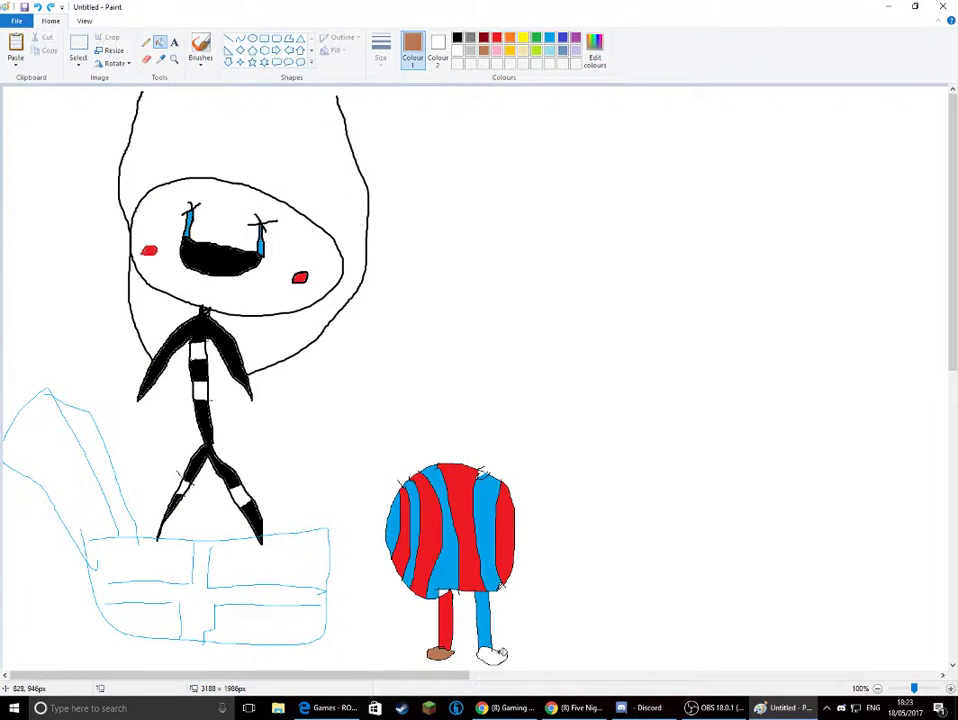
click(523, 627)
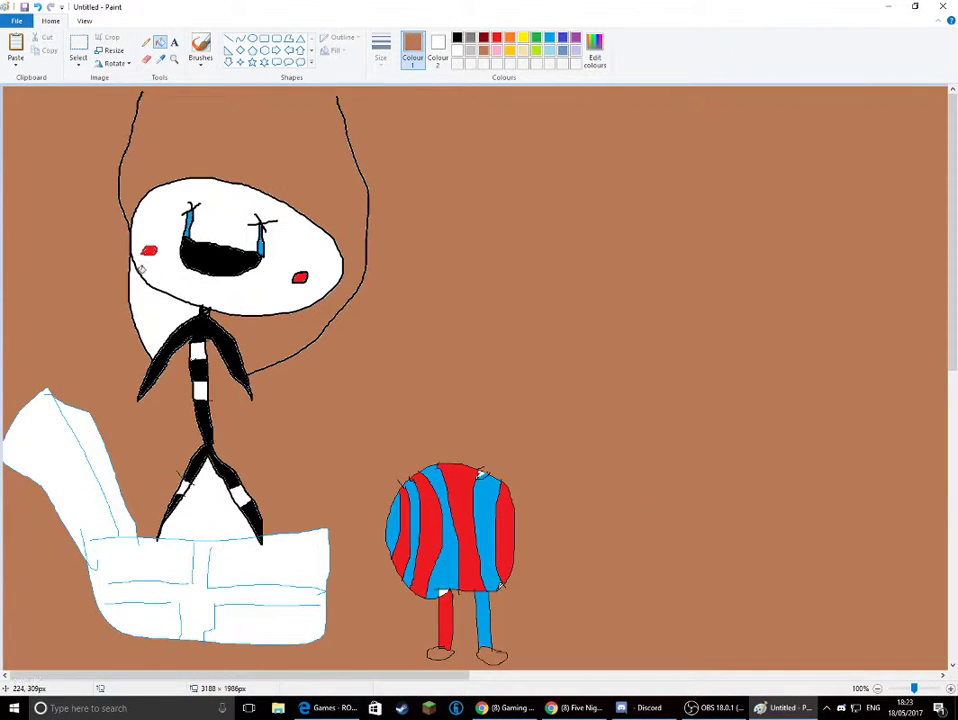
click(153, 306)
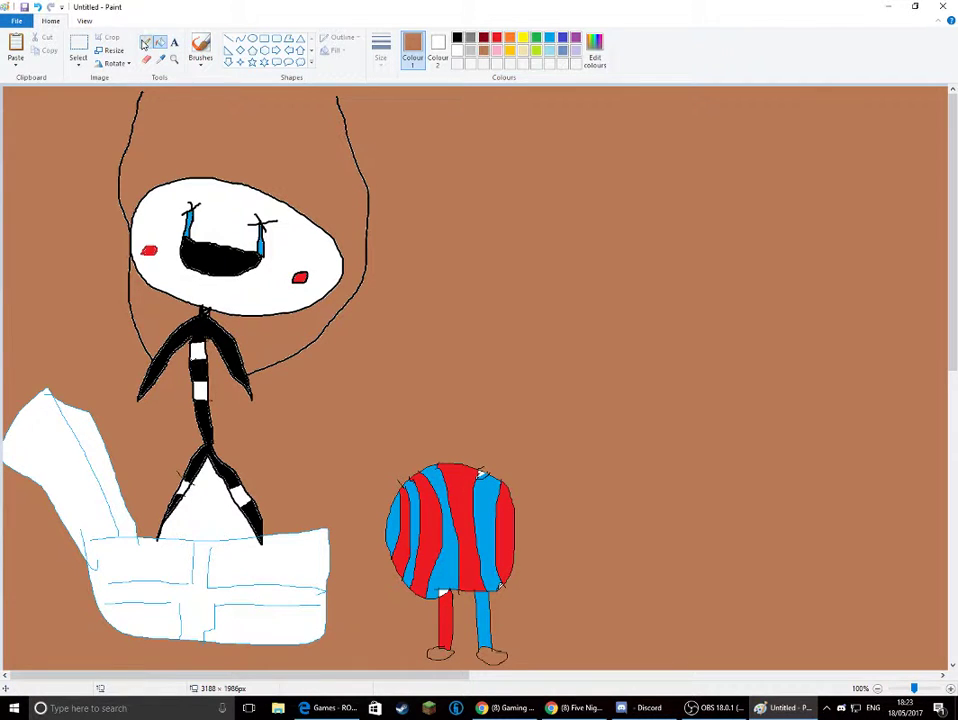
Step: Draw the second character's round head above the striped body and two outstretched arms with small hands in black pencil
click(145, 42)
click(457, 38)
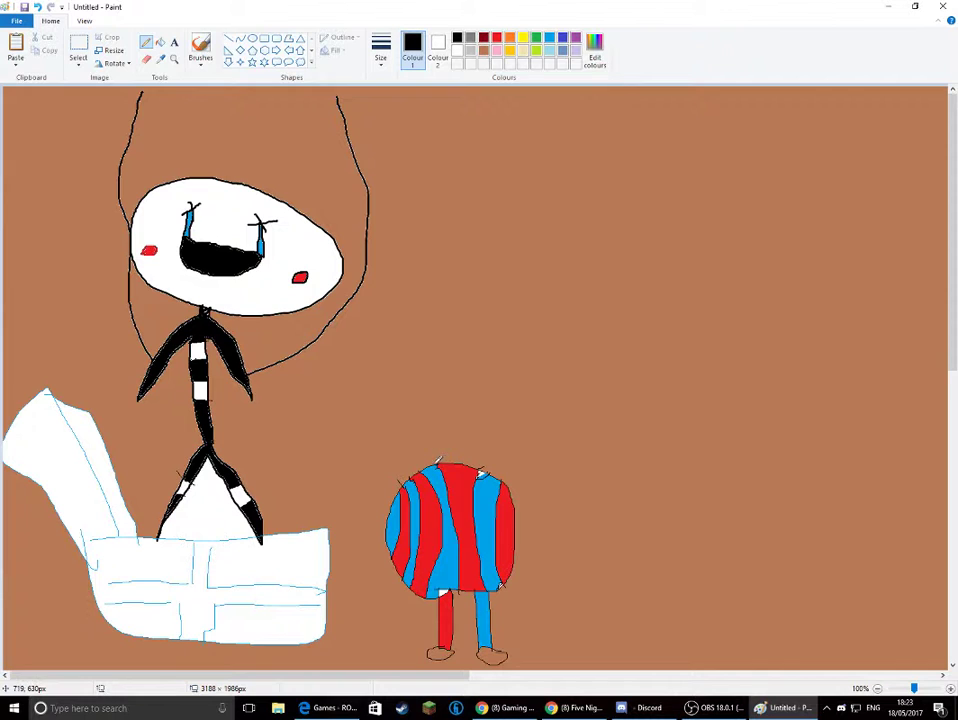
mouse_move(404, 448)
mouse_down()
mouse_move(396, 367)
mouse_move(422, 337)
mouse_move(492, 344)
mouse_move(517, 385)
mouse_move(514, 430)
mouse_move(484, 462)
mouse_up()
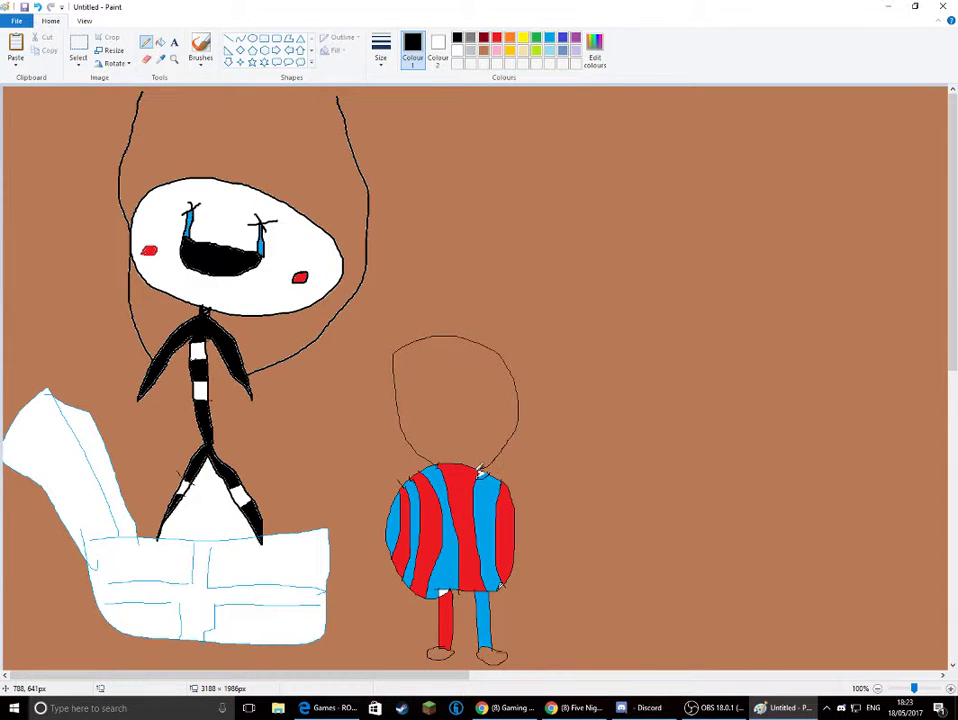
drag(402, 485, 359, 484)
drag(506, 485, 561, 485)
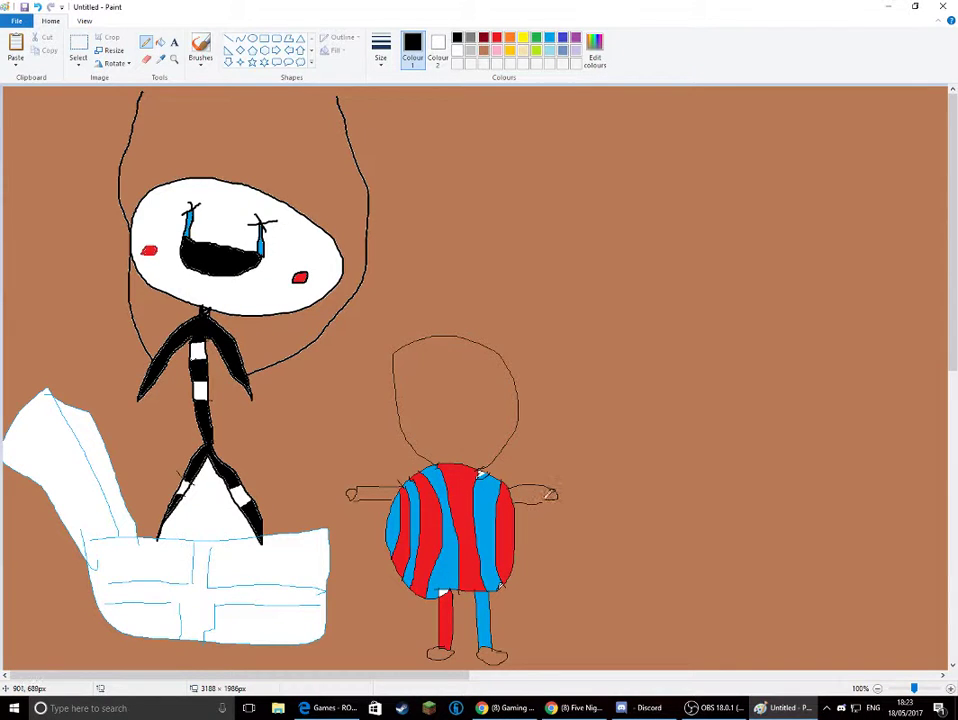
Step: Draw a sign reading "Balloons" in the character's right-hand hand and a balloon on a string in the left-hand one
mouse_move(552, 492)
mouse_down()
mouse_move(559, 461)
mouse_move(517, 465)
mouse_move(524, 409)
mouse_move(602, 409)
mouse_move(603, 456)
mouse_move(592, 472)
mouse_move(556, 466)
mouse_up()
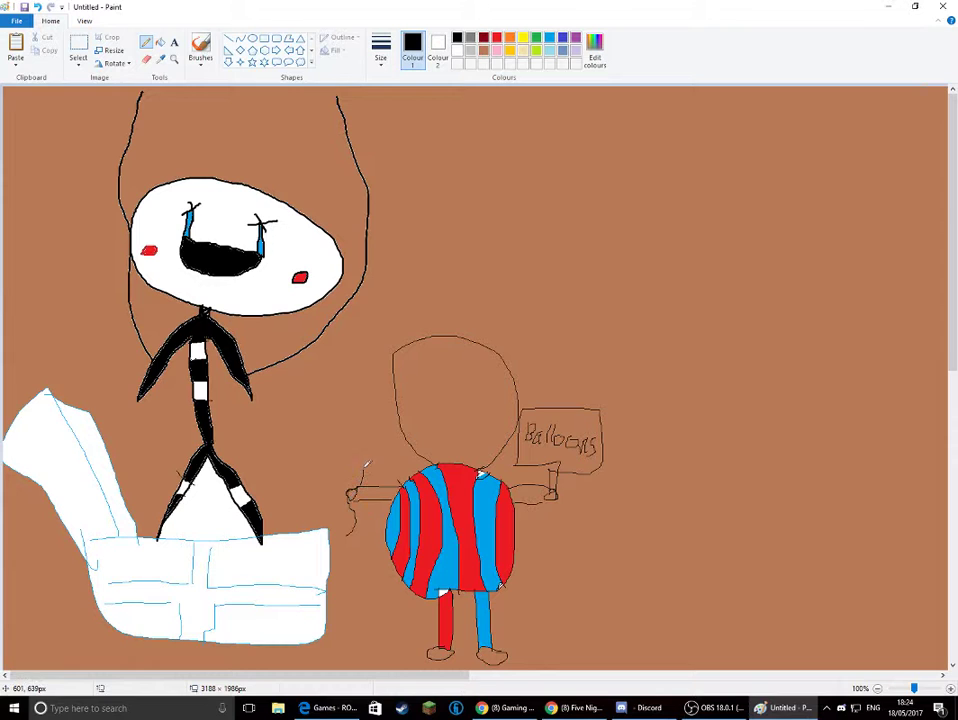
drag(366, 464, 350, 431)
mouse_move(349, 424)
mouse_down()
mouse_move(345, 371)
mouse_move(373, 373)
mouse_move(363, 418)
mouse_up()
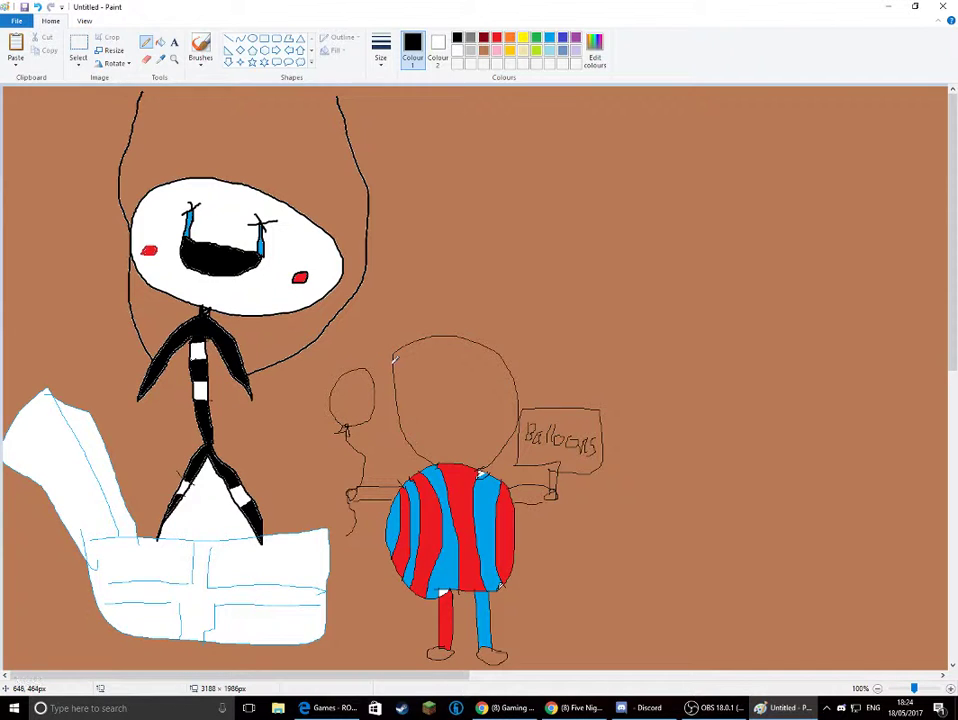
Step: Draw a cap edge across the upper part of the head and divide the cap into four sections with closed lines
drag(396, 366, 507, 378)
drag(420, 368, 435, 336)
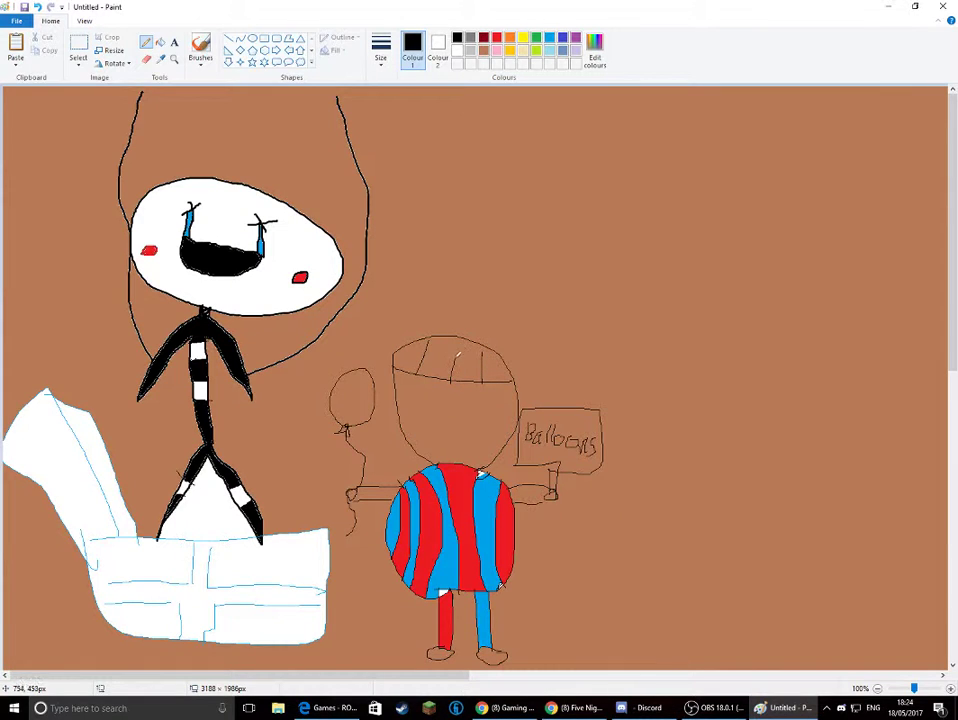
click(146, 42)
Step: Fill the first and third cap sections from the left with light blue
click(160, 42)
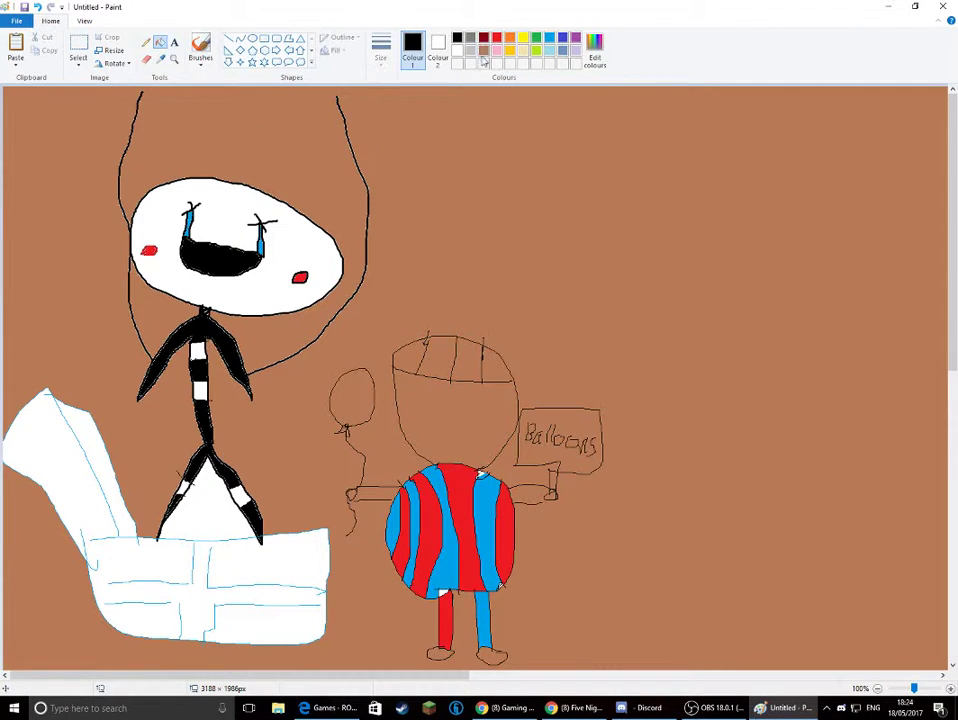
click(548, 38)
click(408, 358)
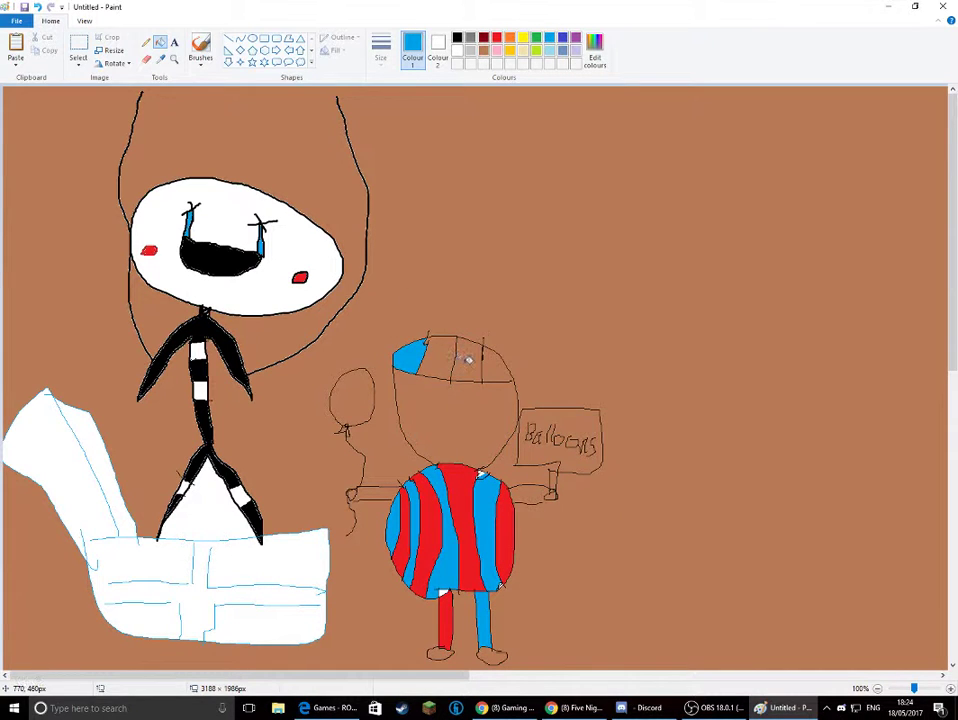
click(468, 359)
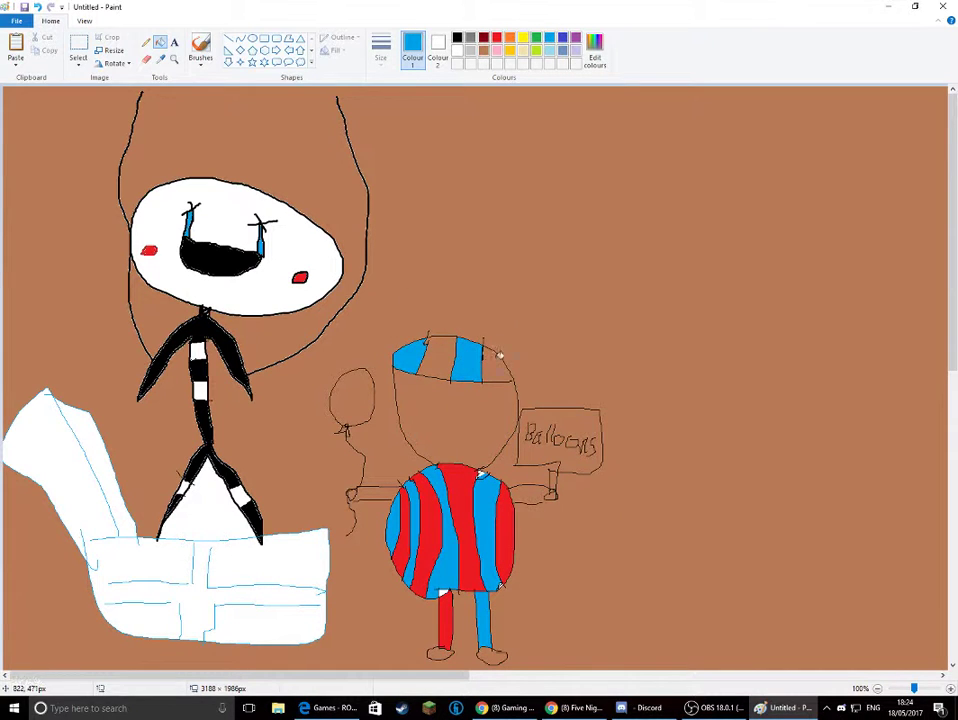
Step: Fill the second cap section from the left with red, undoing any fill that spreads into the face
click(497, 38)
click(440, 360)
click(510, 375)
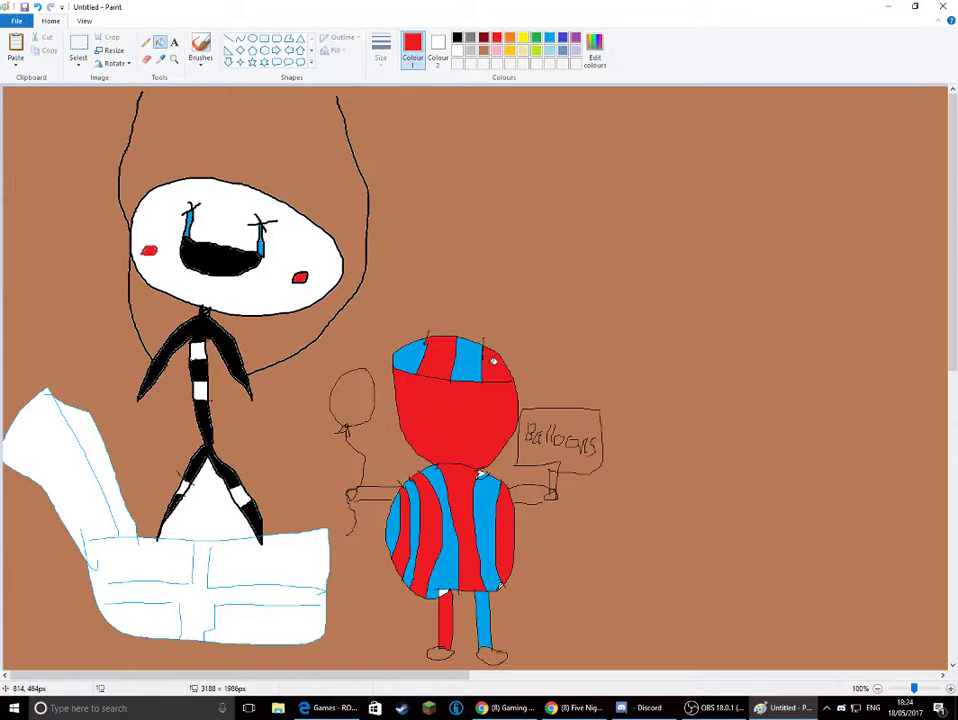
click(36, 8)
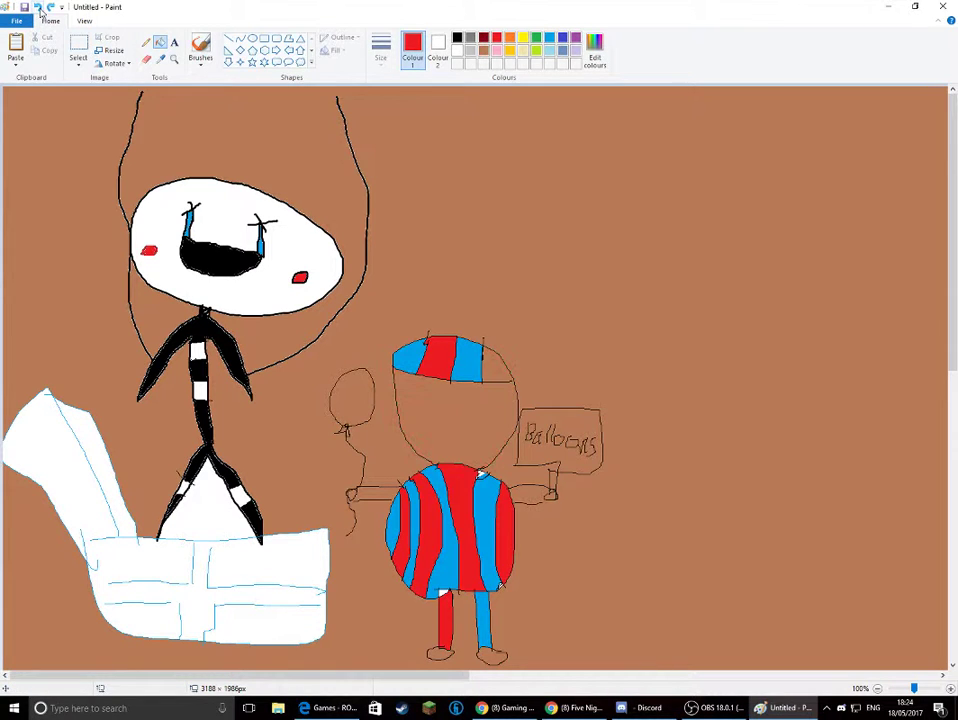
Step: Close the gap at the cap's lower right corner with black pencil and fill the fourth cap section with red
click(146, 42)
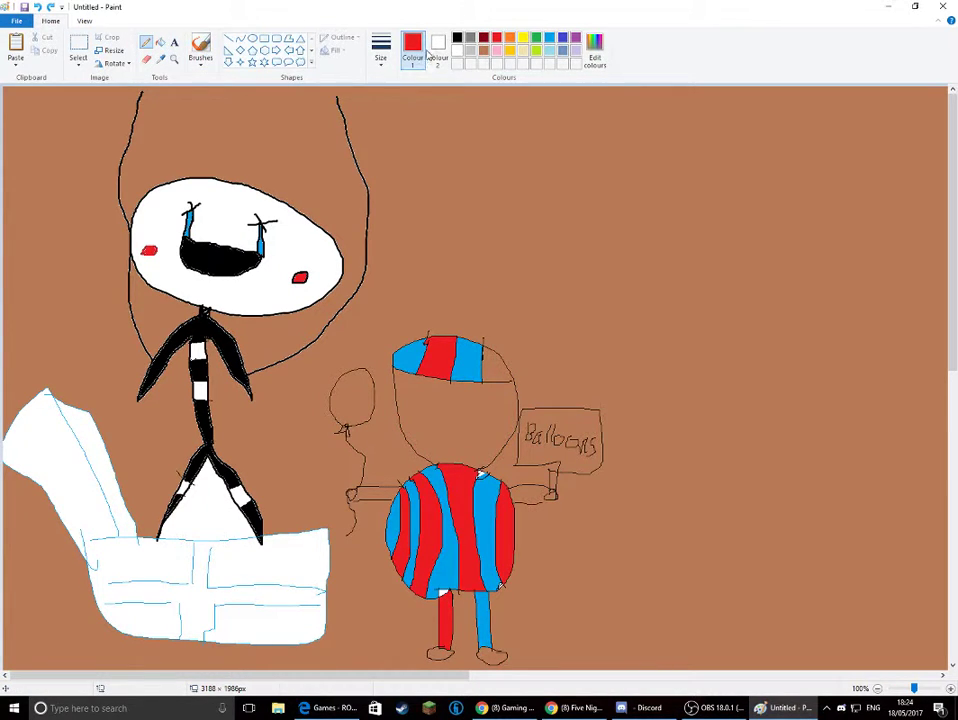
click(457, 38)
click(160, 42)
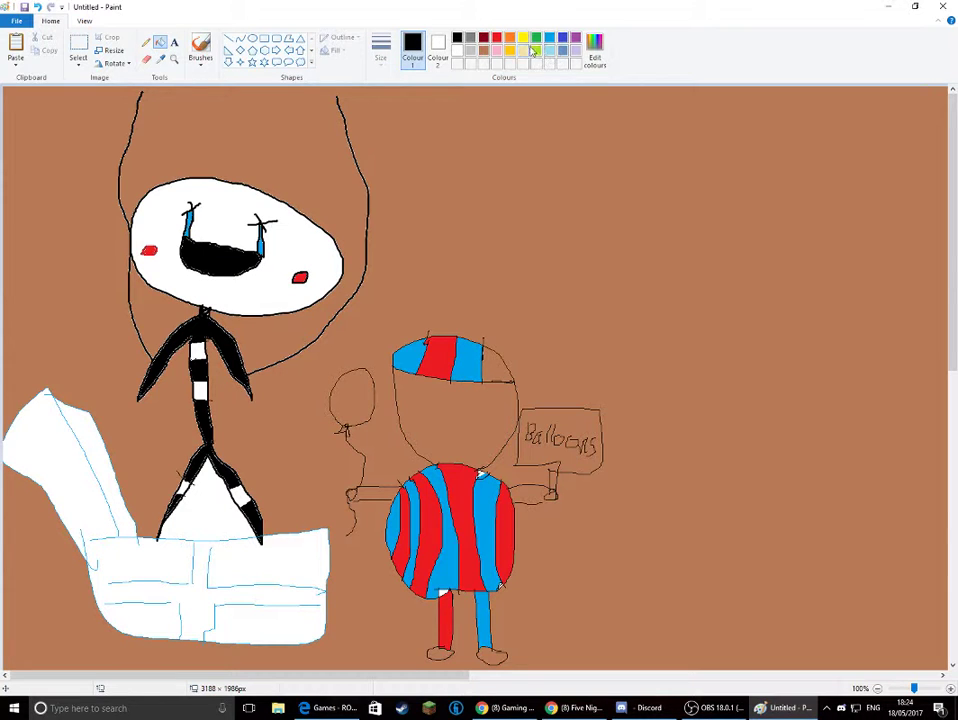
click(496, 38)
click(501, 356)
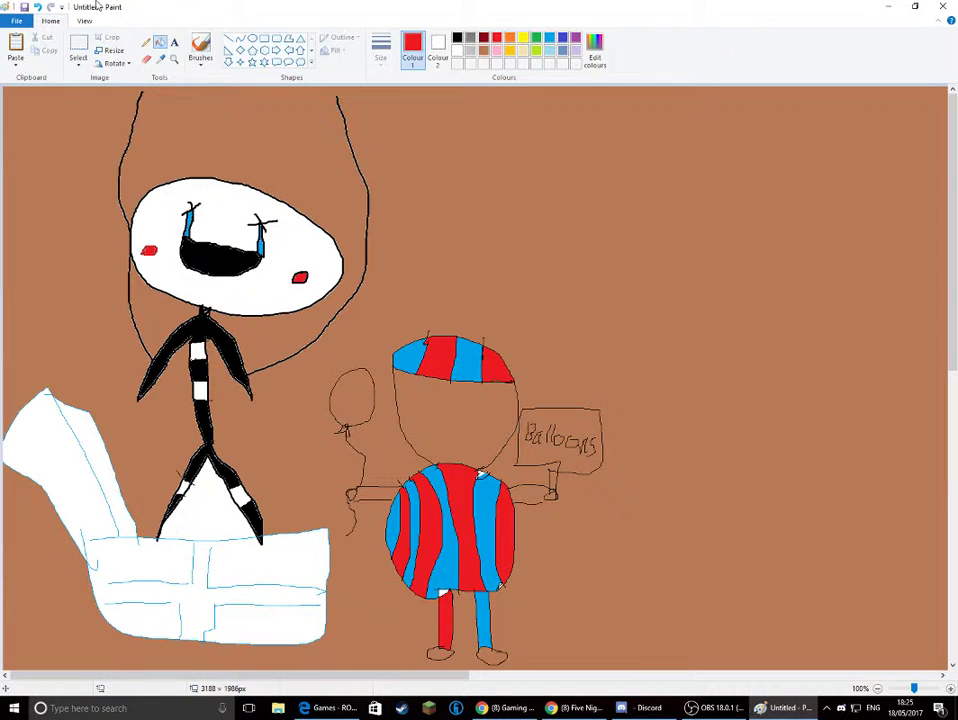
Step: Fill the brown background and the enclosed area below the puppet's face with white
click(146, 42)
click(457, 38)
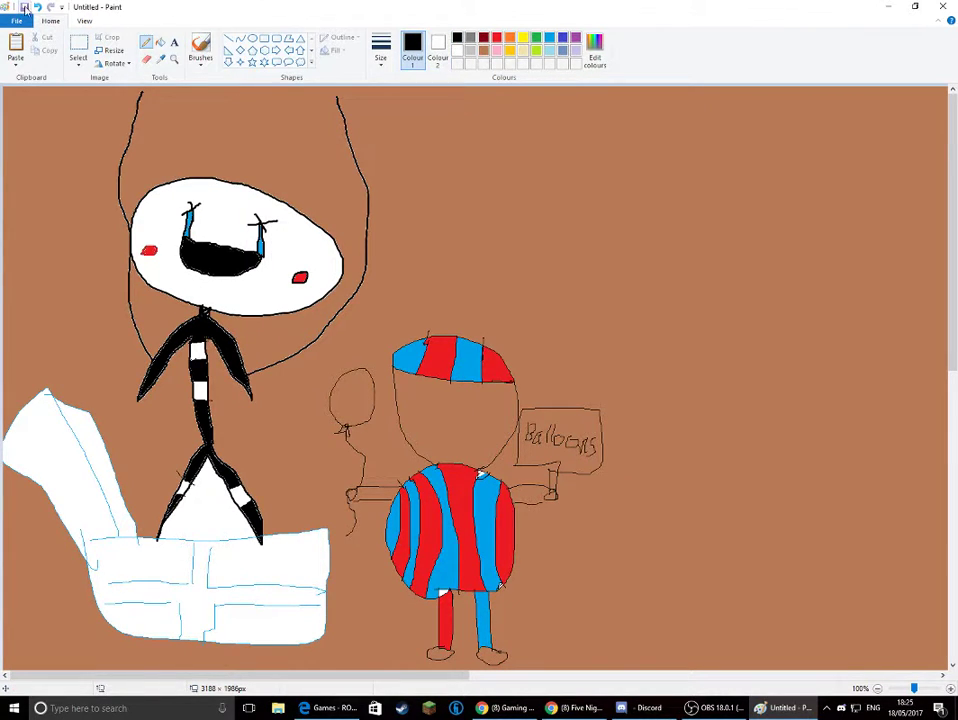
click(497, 38)
click(459, 53)
click(161, 43)
click(320, 145)
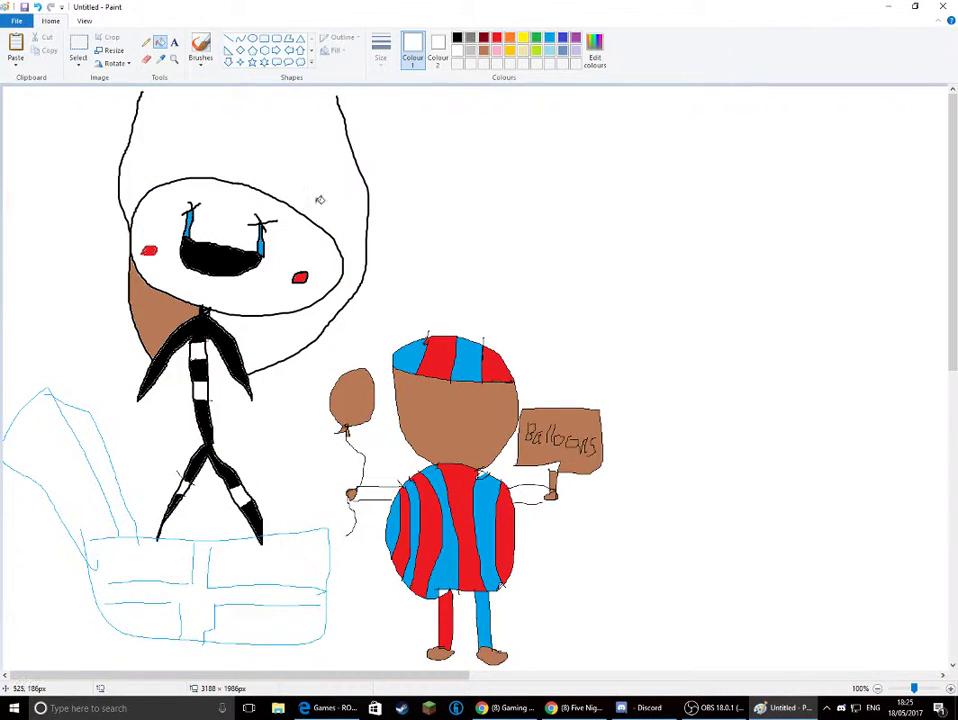
click(162, 310)
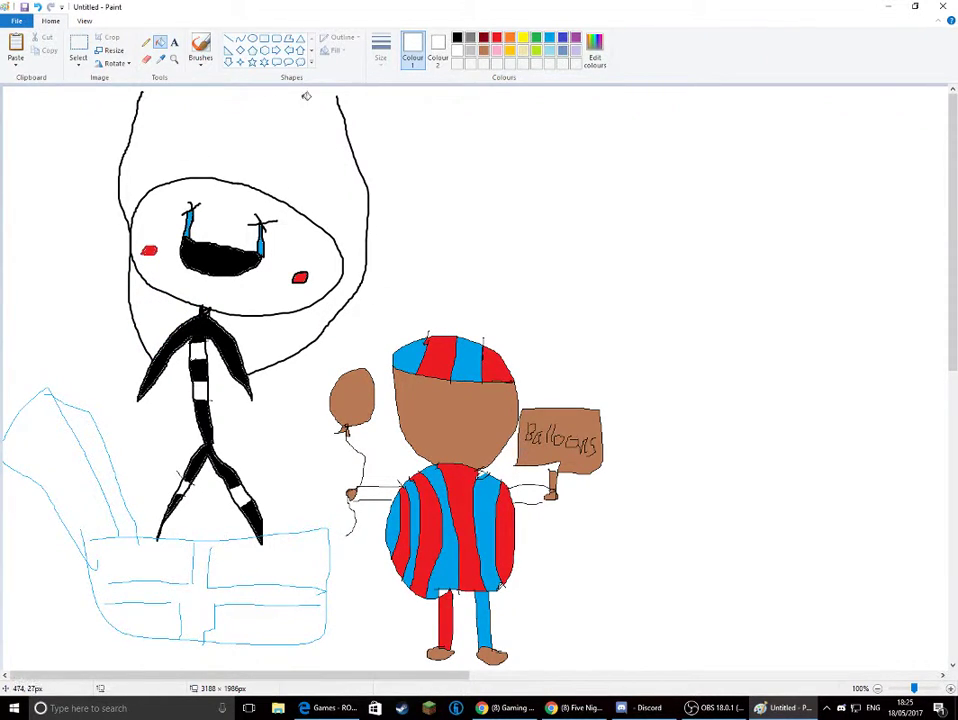
Step: Fill the second character's face, the balloon and both hands with light yellow, undoing any fill that floods the background
click(523, 50)
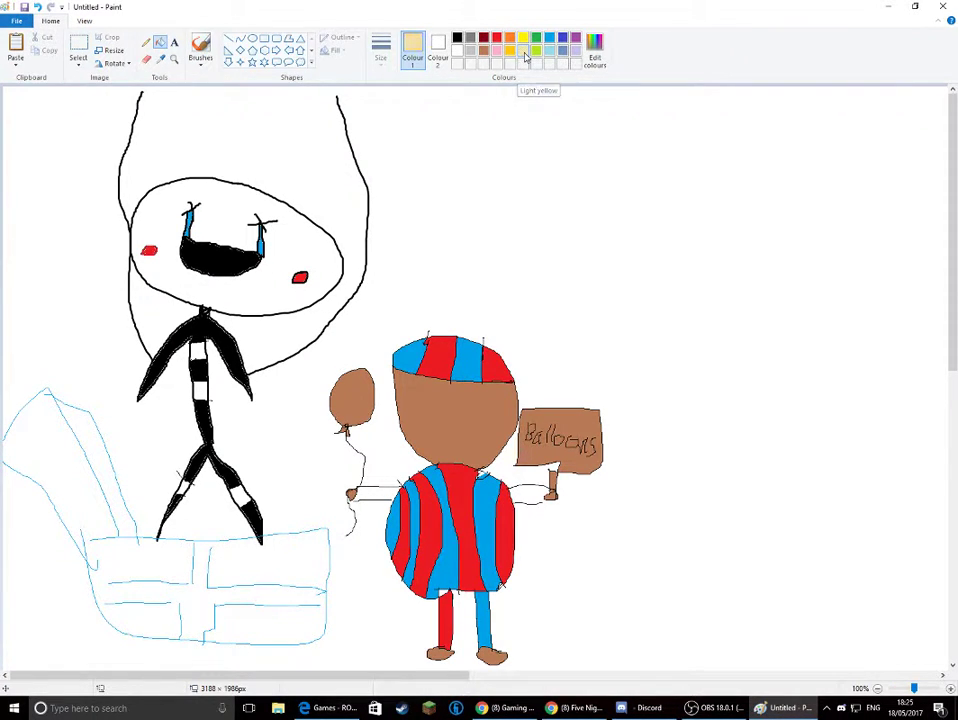
click(453, 440)
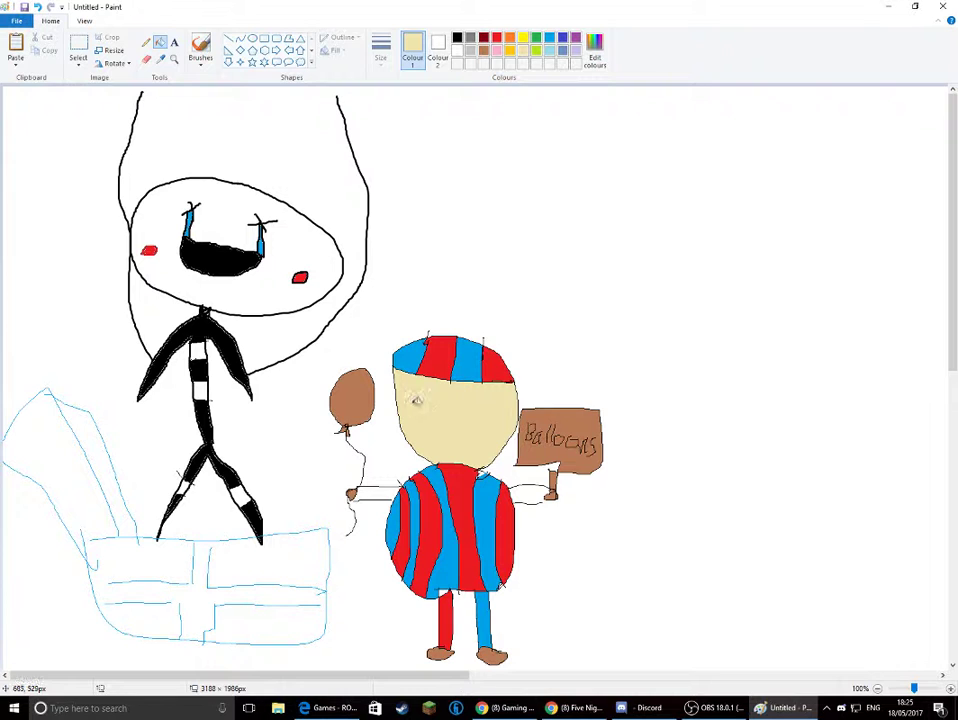
click(352, 396)
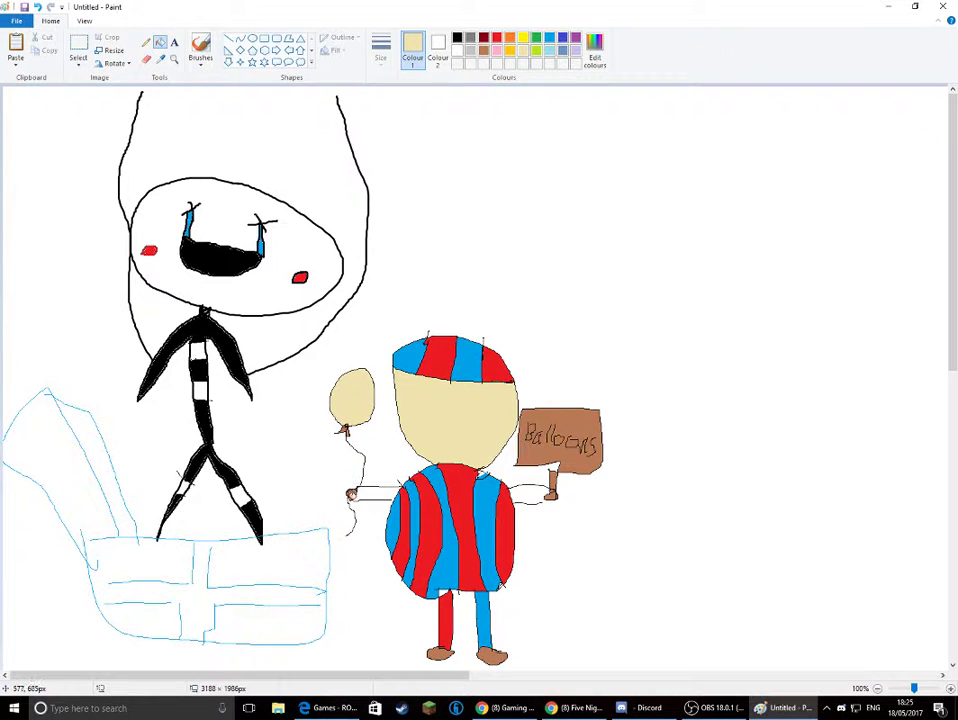
click(292, 392)
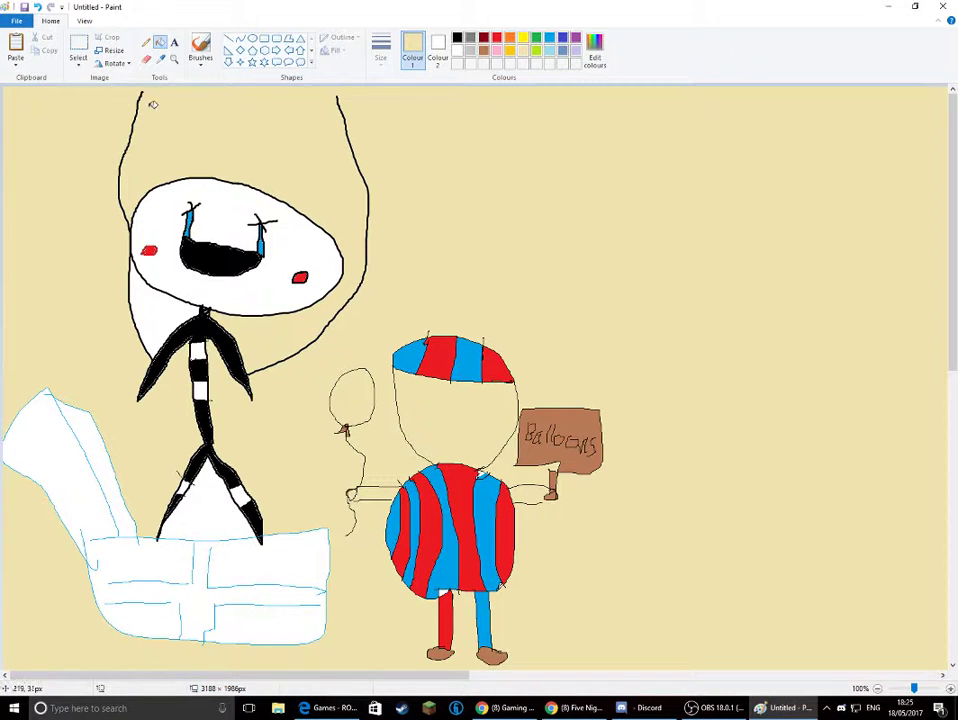
click(548, 63)
click(573, 212)
click(507, 60)
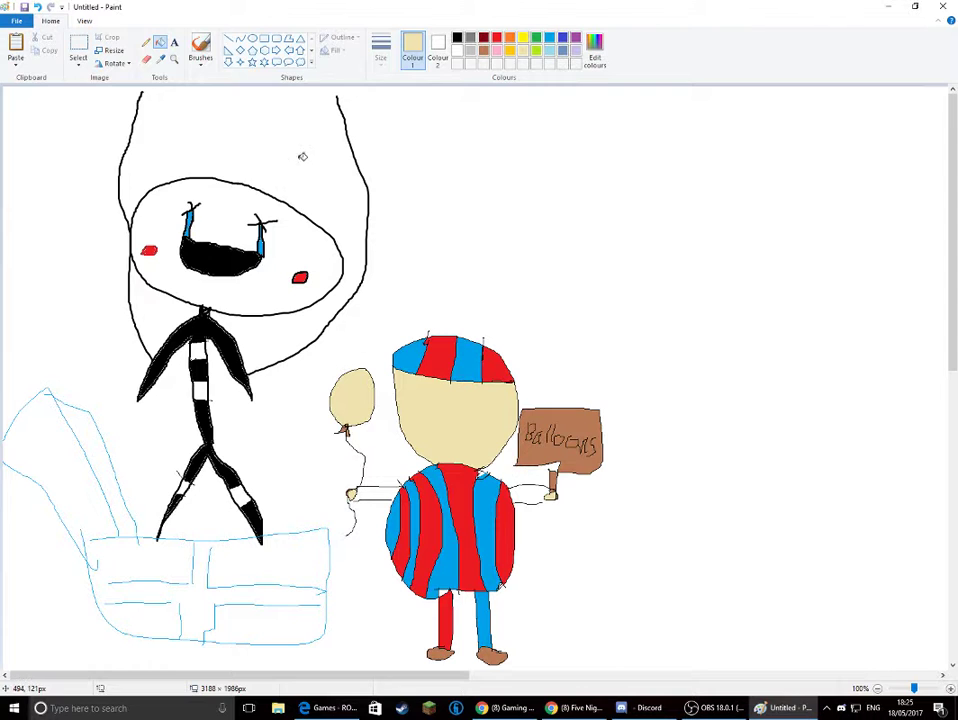
Step: Fill the background, the enclosed area beside the puppet's face and the box with red
click(497, 38)
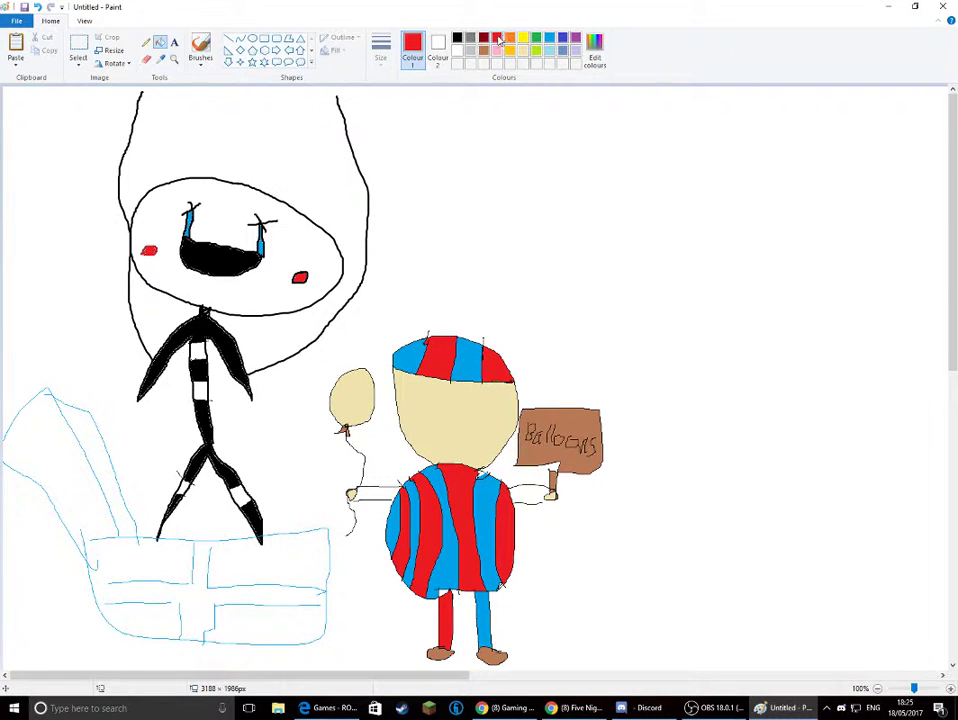
click(288, 369)
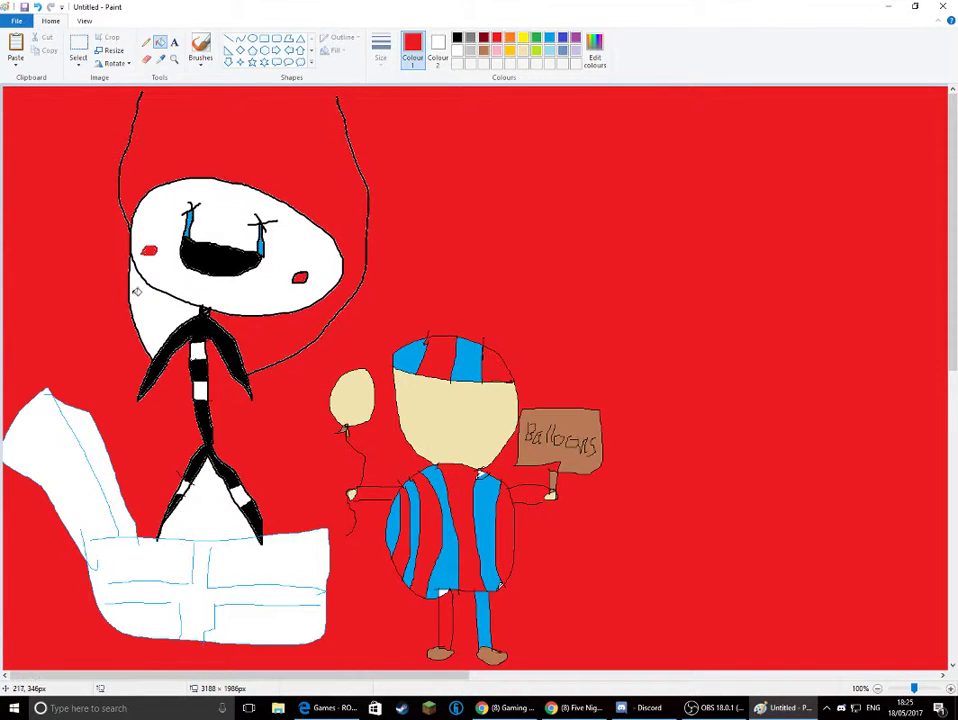
click(92, 483)
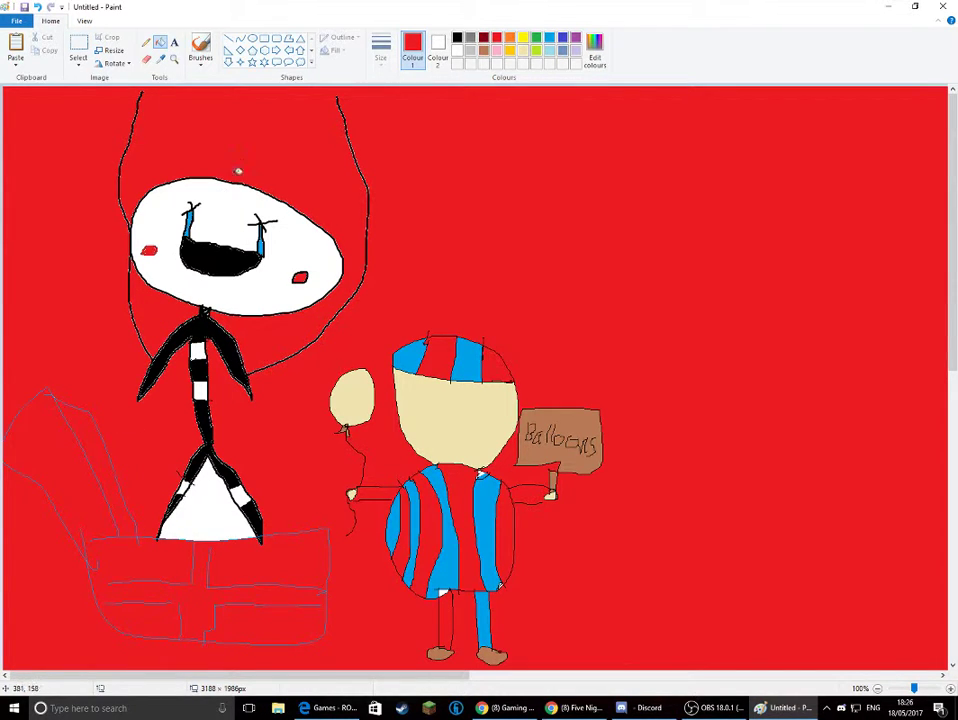
Step: Patch the box's ribbon lines with black pencil and fill all the box sections with blue
click(146, 42)
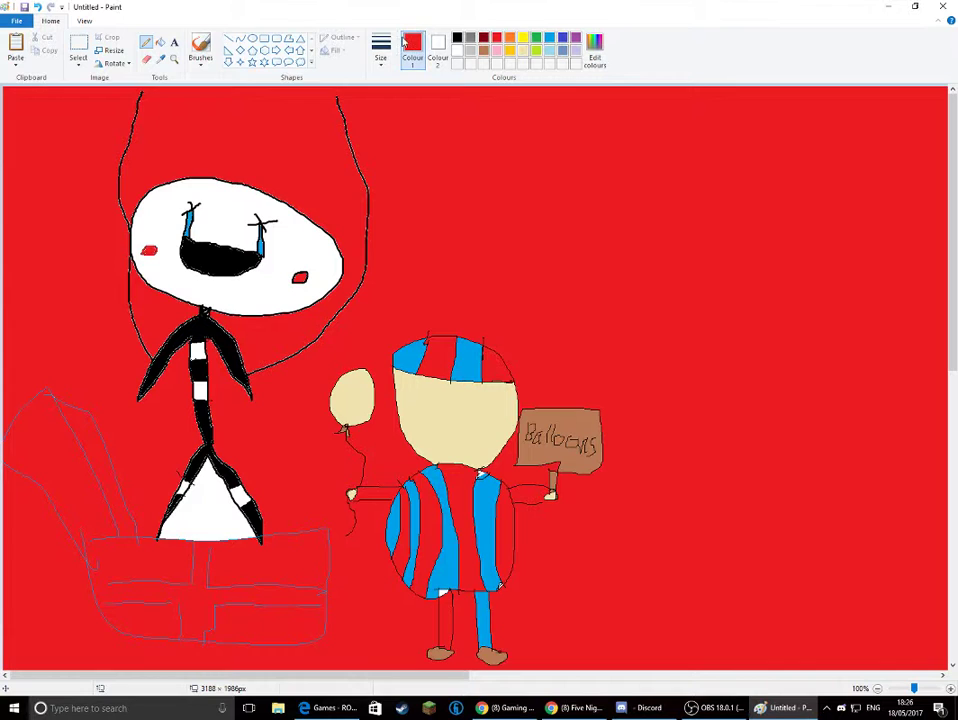
click(457, 37)
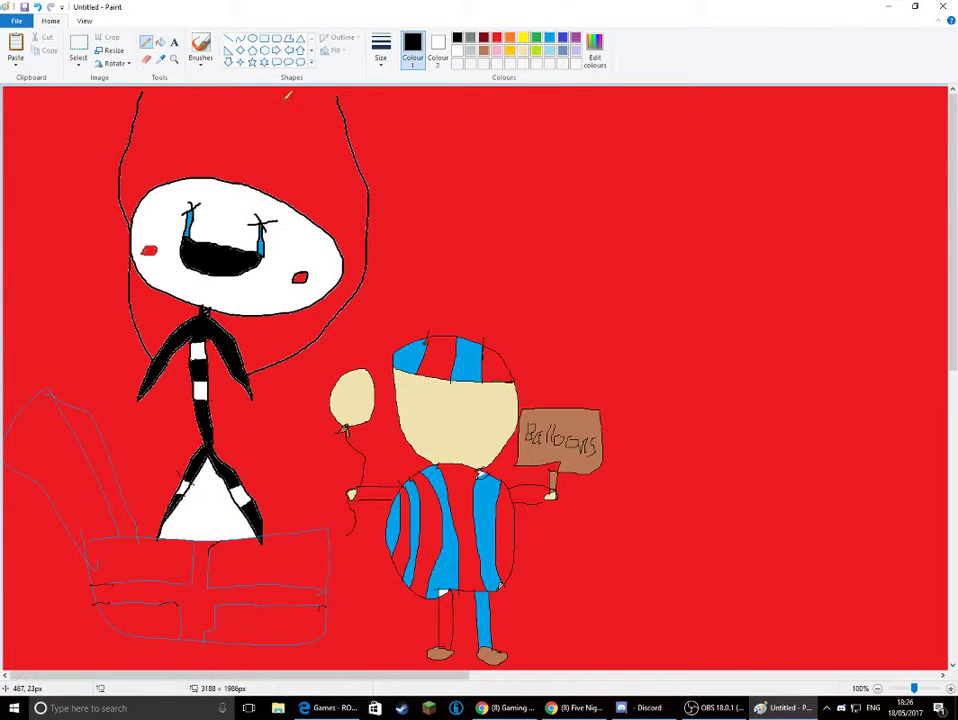
click(550, 38)
click(160, 44)
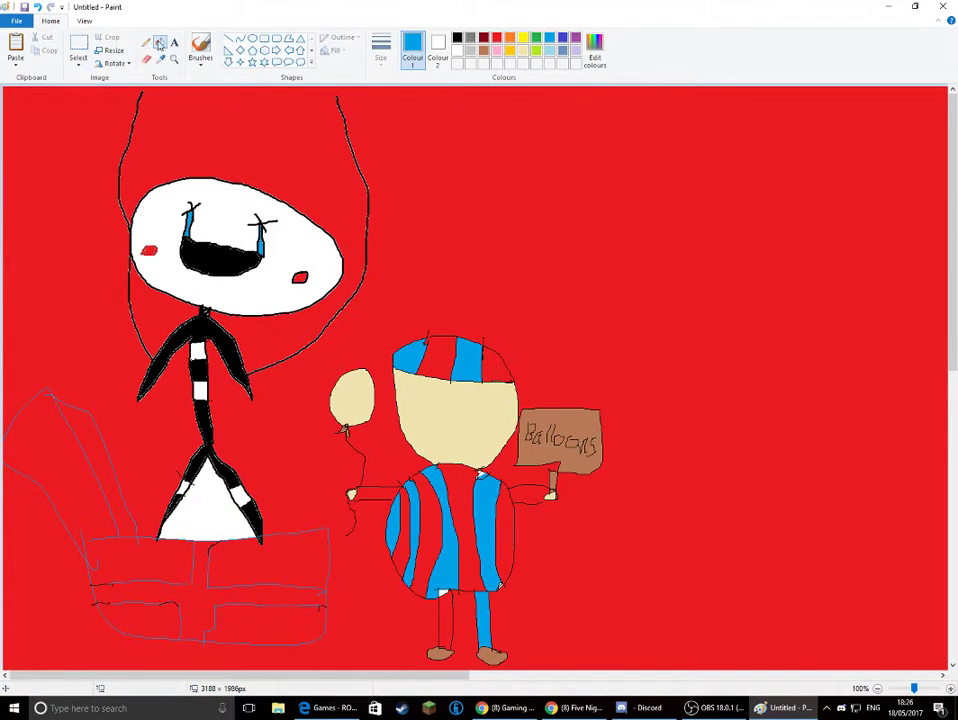
click(189, 553)
click(251, 558)
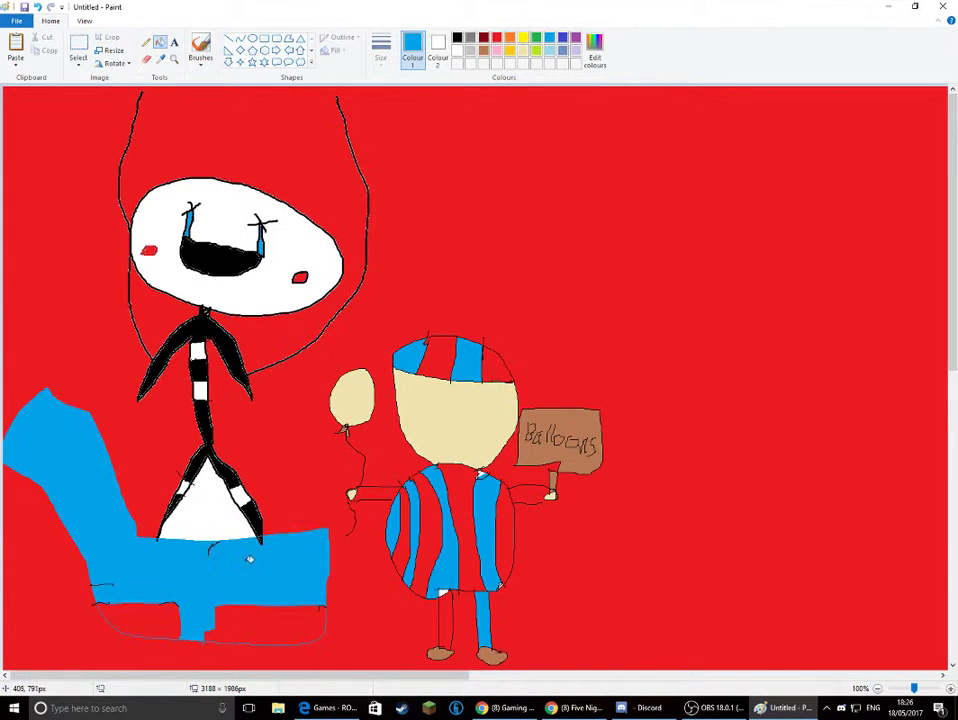
click(251, 619)
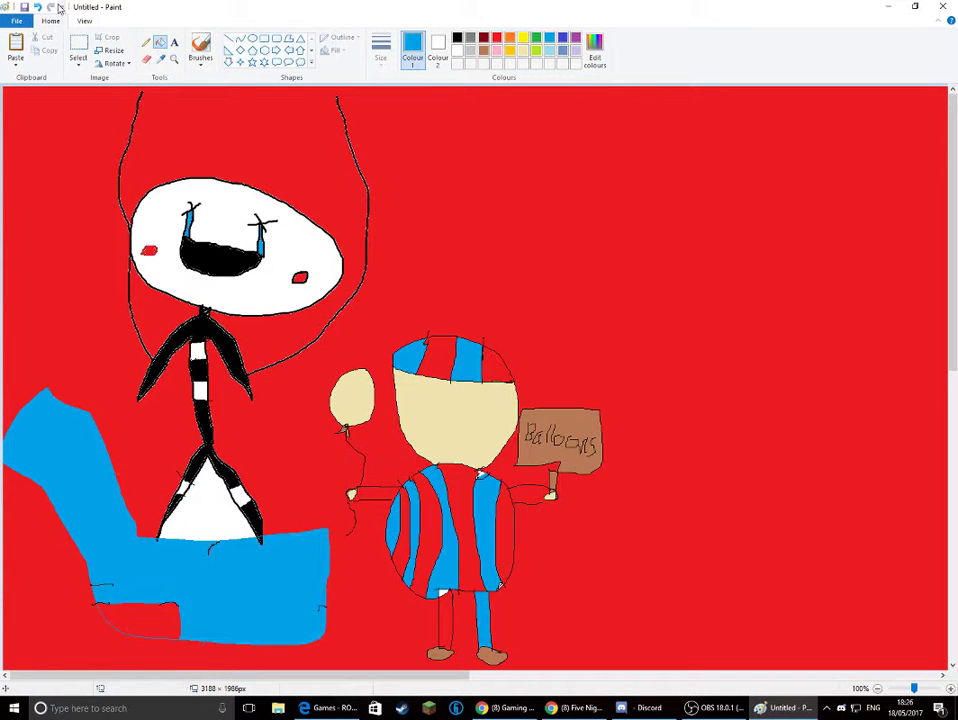
click(151, 619)
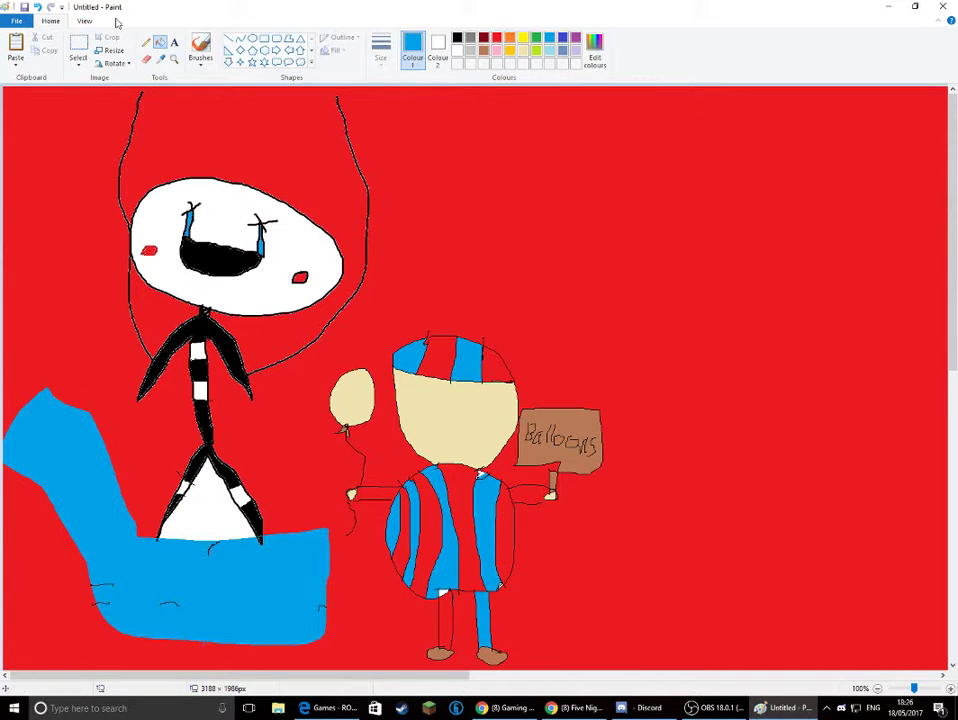
Step: Fill the white area between the puppet's legs with red
click(496, 37)
click(195, 516)
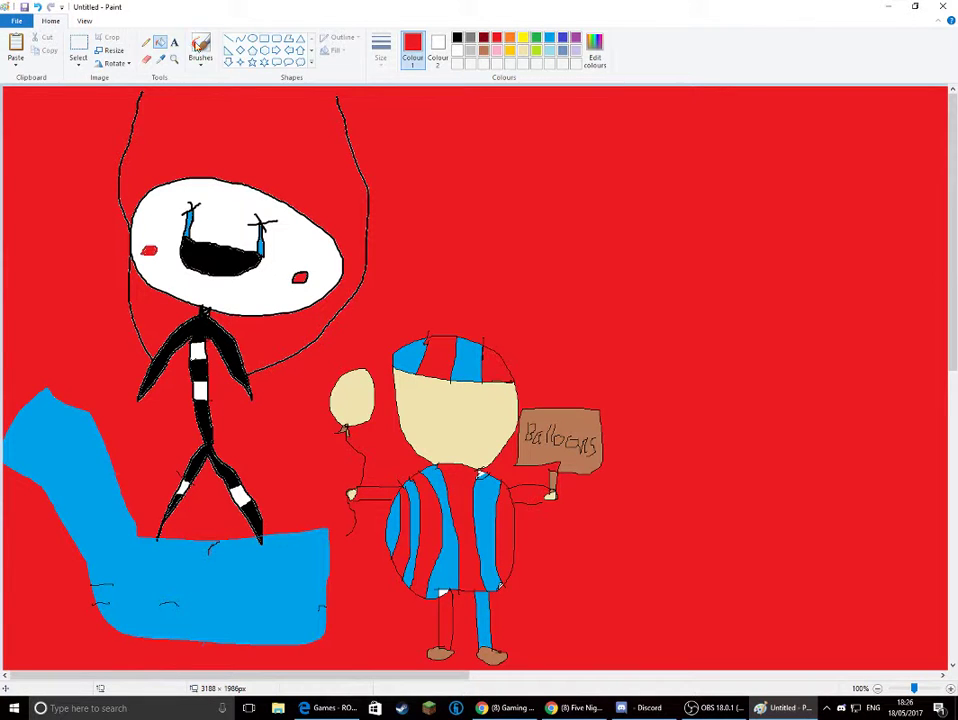
Step: Draw two eye outlines on the second character's face and a pupil in the right-hand eye with black pencil
click(146, 43)
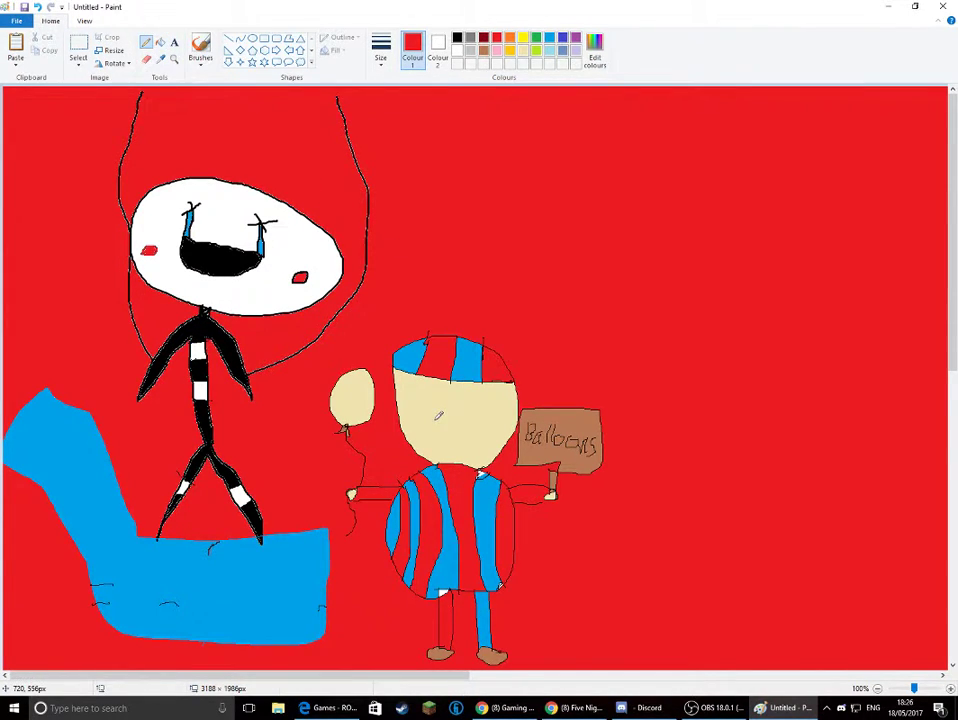
click(457, 37)
mouse_move(427, 393)
mouse_down()
mouse_move(426, 419)
mouse_move(435, 392)
mouse_move(467, 428)
mouse_move(476, 403)
mouse_up()
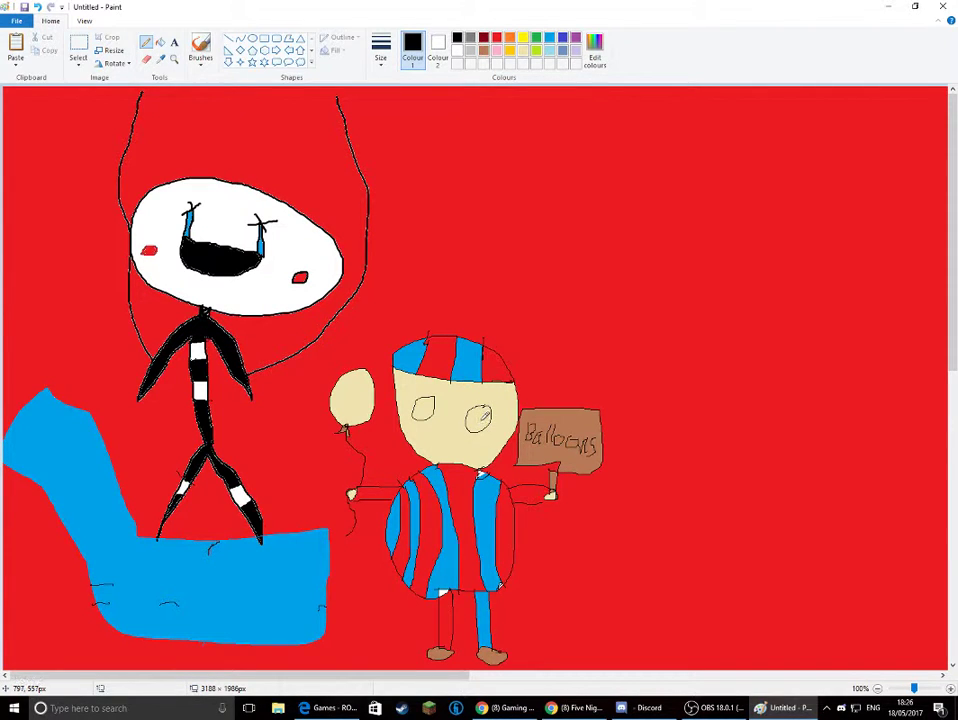
drag(478, 415, 479, 421)
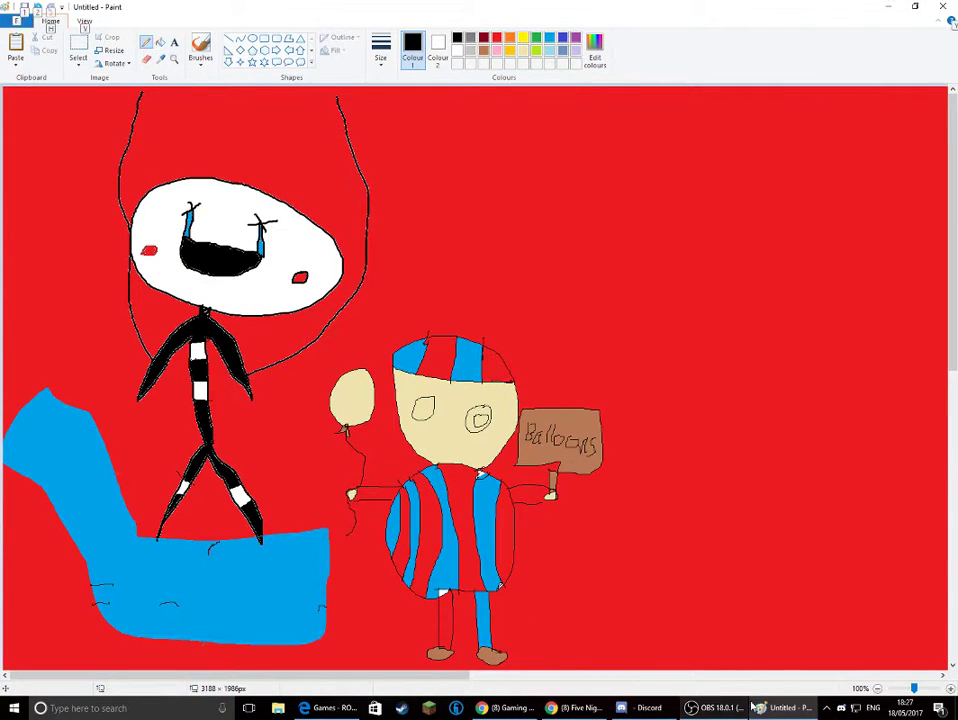
Step: Switch to YouTube in Chrome, go back to the Katy Perry music video, and return to Paint
click(325, 708)
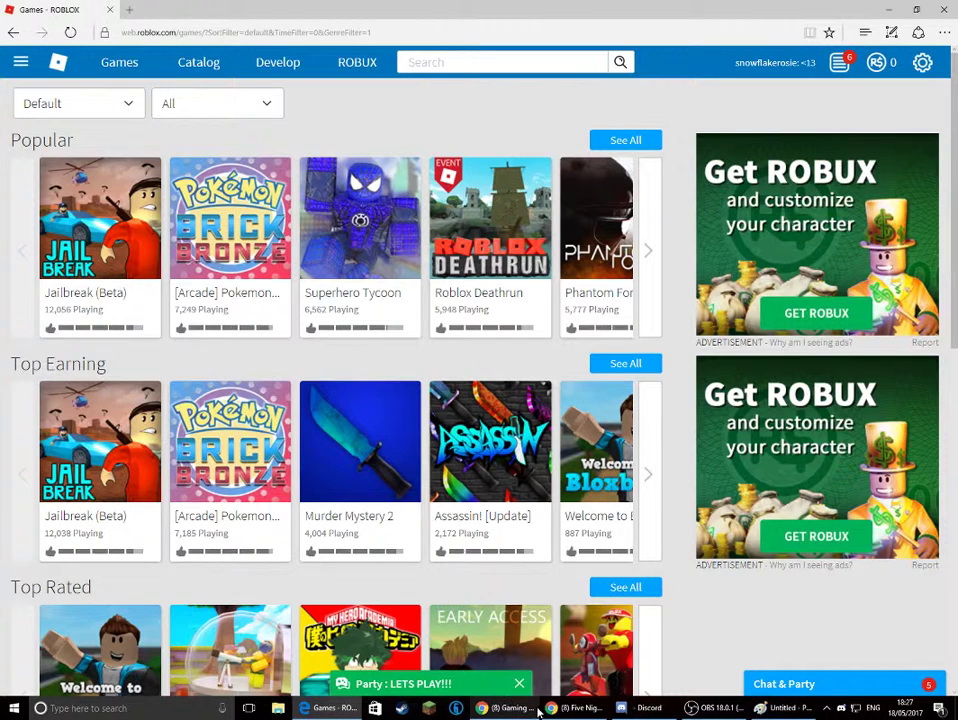
click(570, 708)
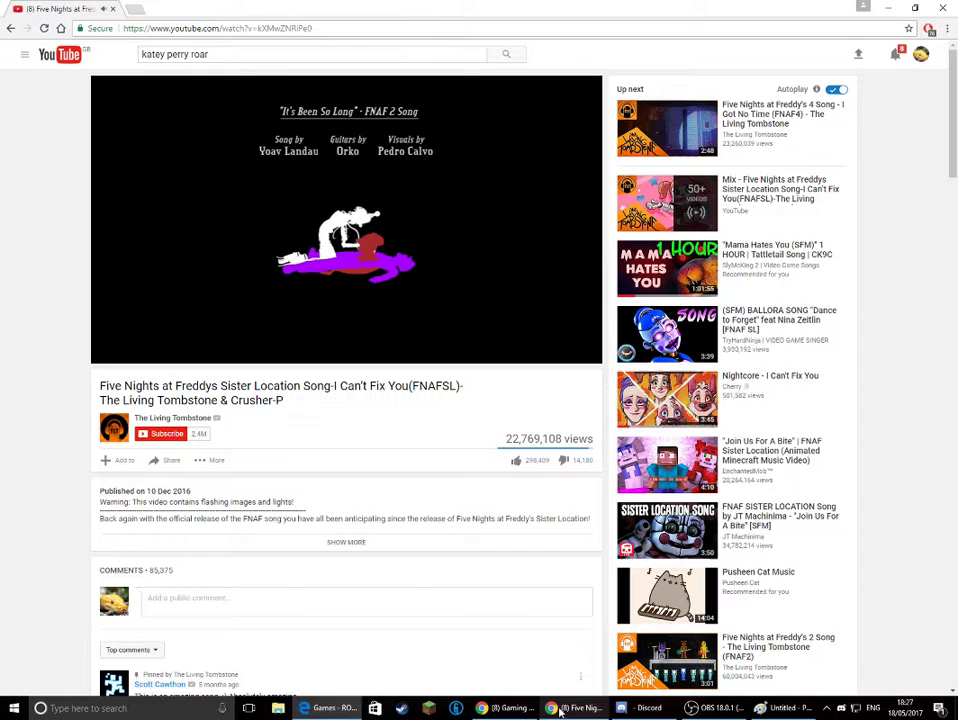
click(11, 28)
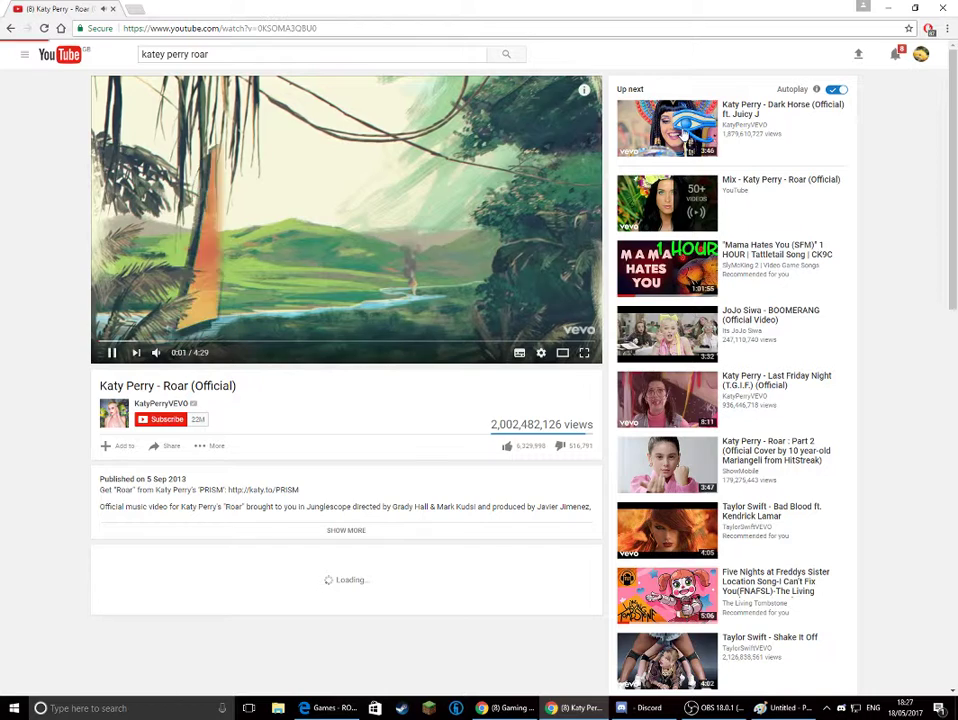
click(705, 145)
click(762, 710)
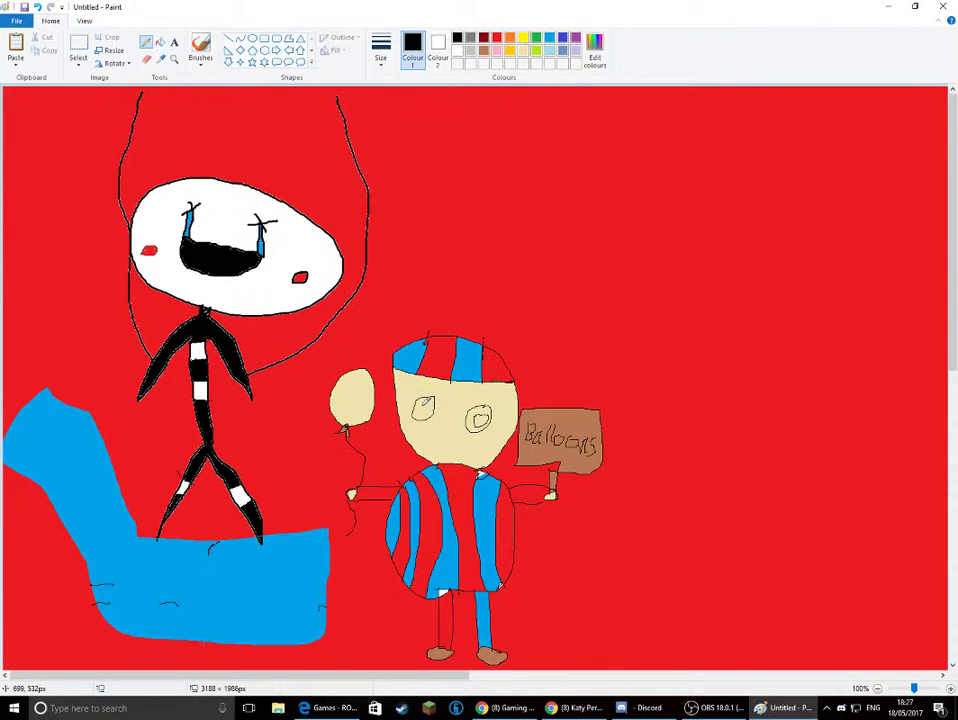
Step: Draw a pupil in the second character's left-hand eye and fill both pupils with black
drag(420, 406, 428, 414)
click(160, 42)
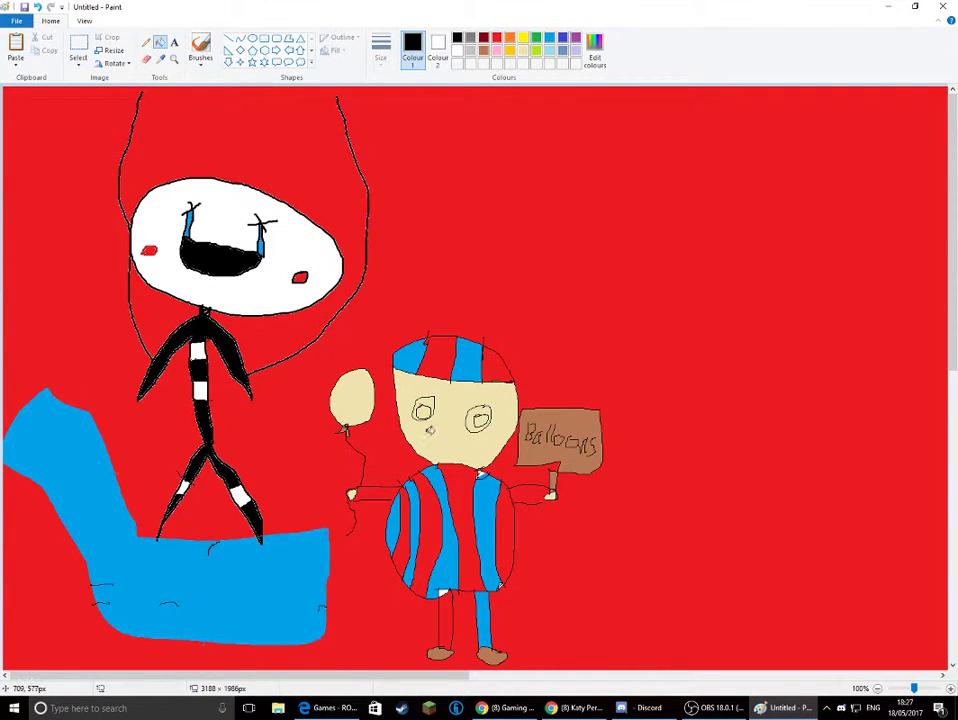
click(423, 411)
click(480, 421)
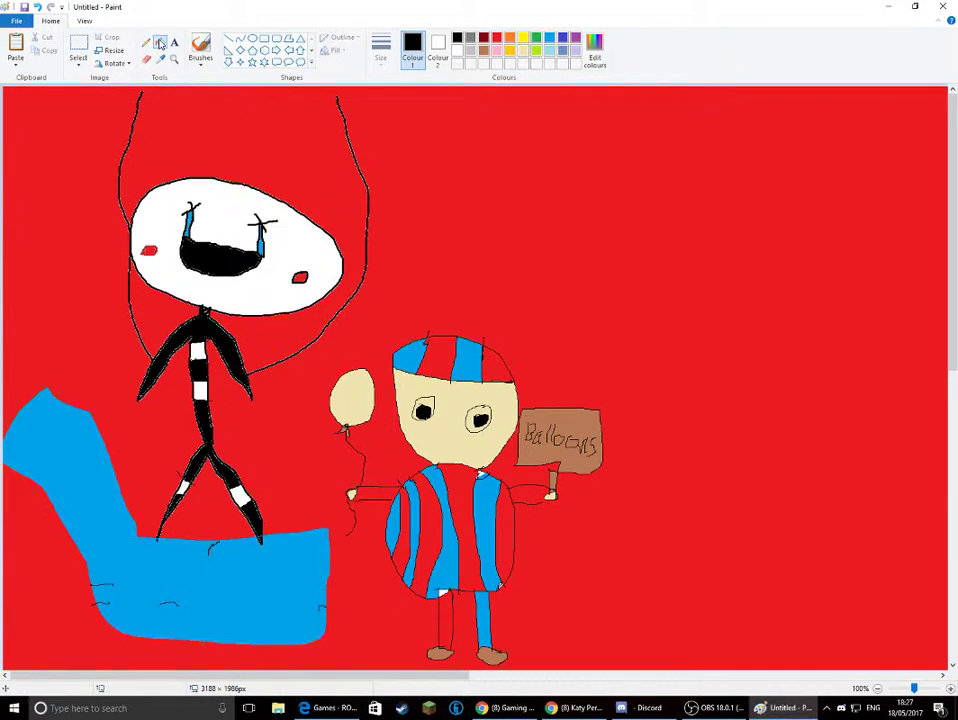
Step: Fill the second character's left-hand eye, right-hand eye and surrounding face with white, undoing and redoing the last fill
click(457, 51)
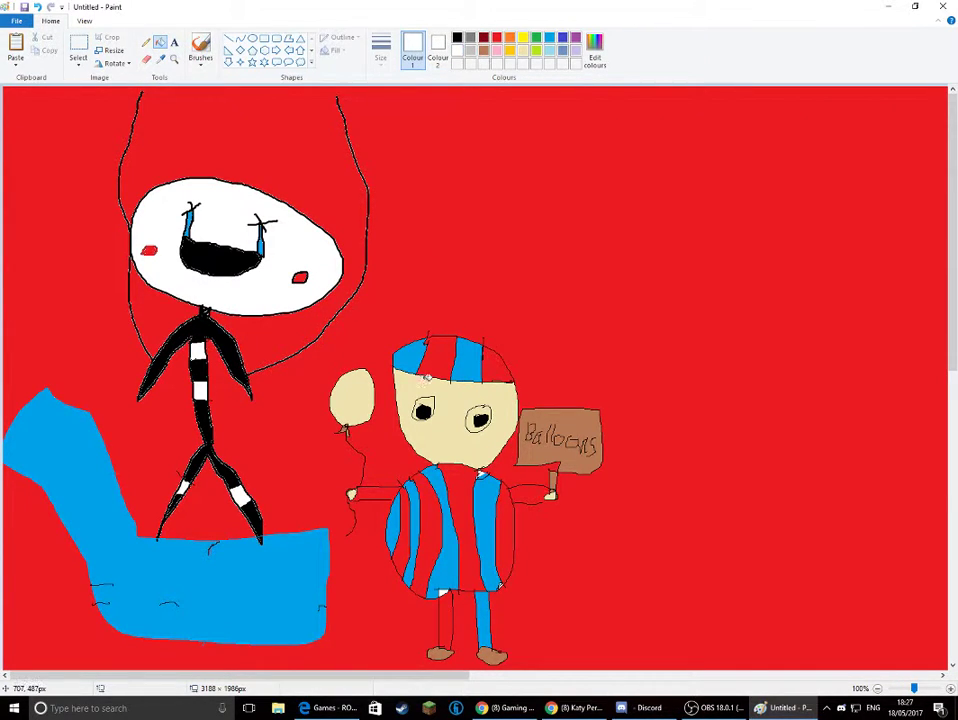
click(424, 410)
key(ctrl+z)
click(472, 426)
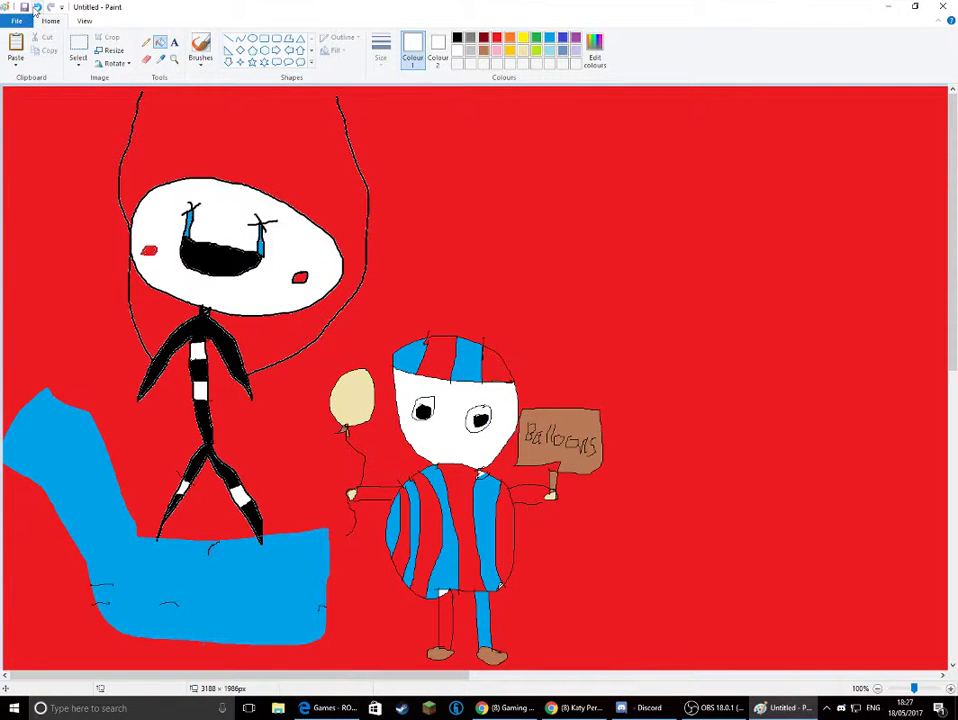
click(37, 7)
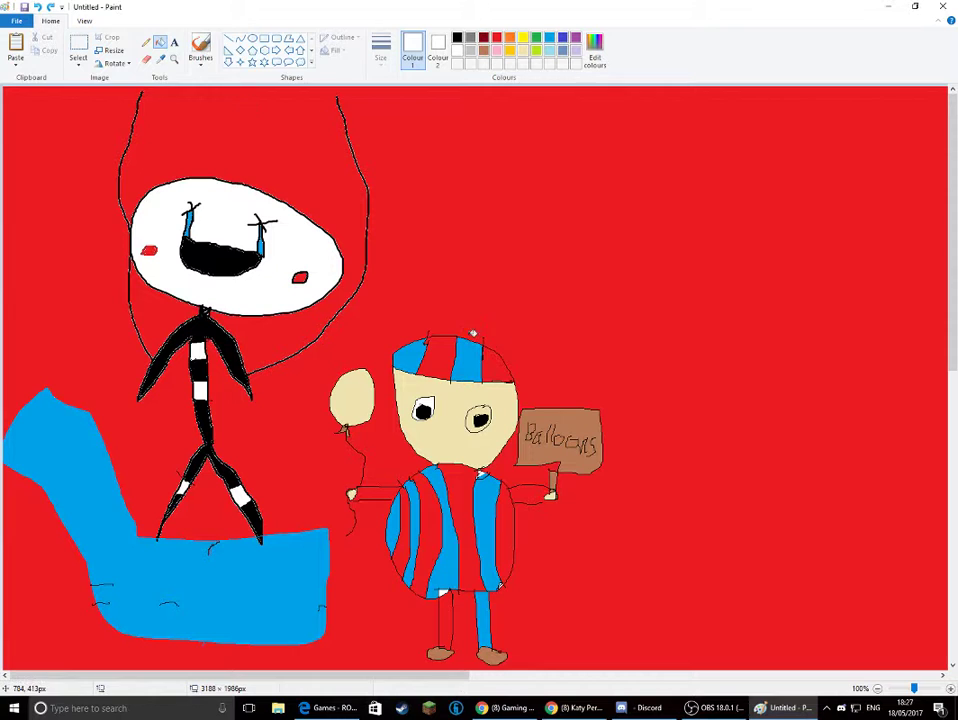
key(ctrl+y)
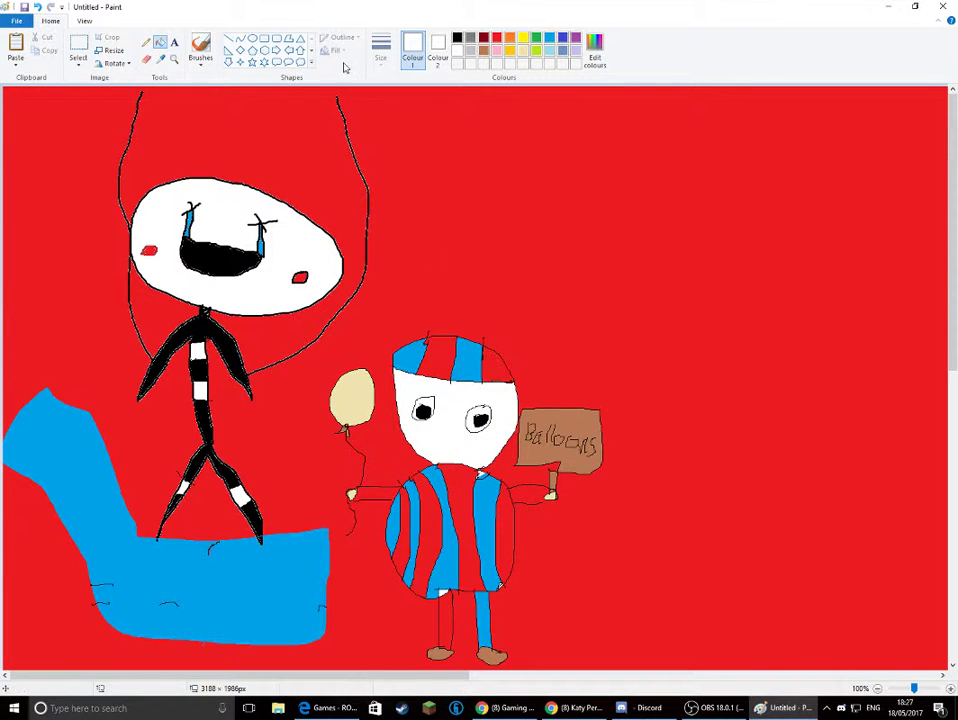
Step: Close the gap in the right-hand eye's outline with black pencil and fill the second character's face with light yellow
click(146, 42)
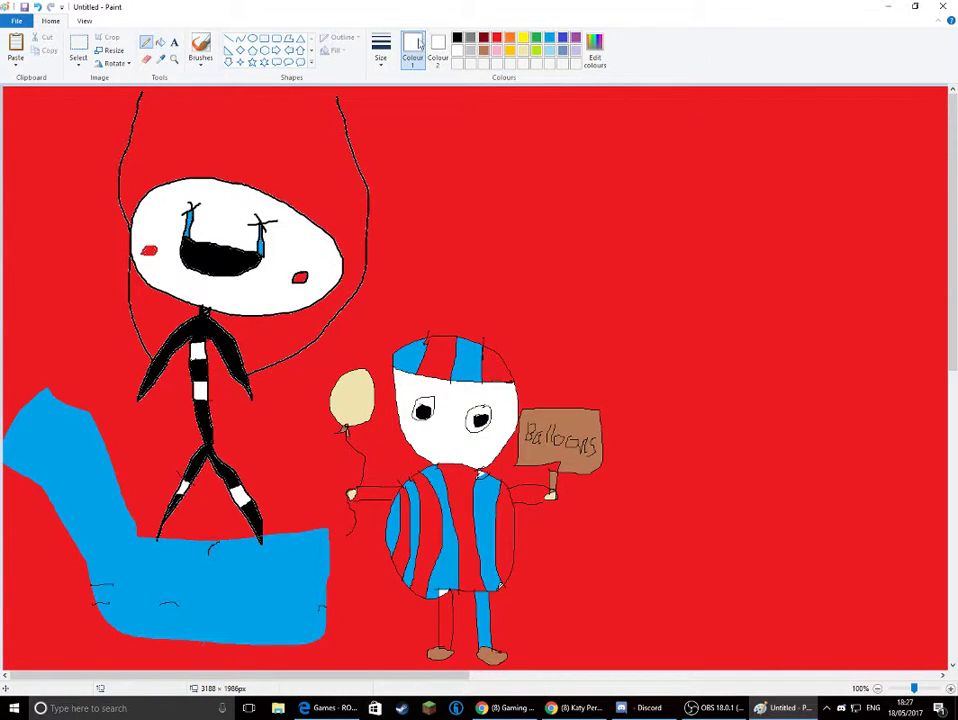
click(457, 37)
click(522, 50)
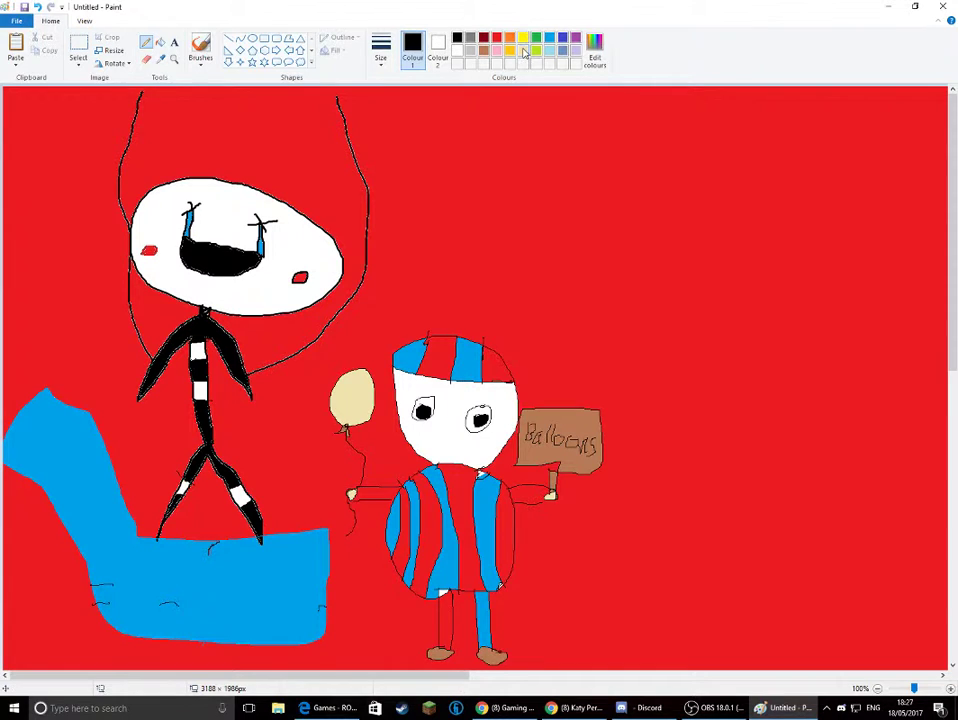
click(160, 42)
click(455, 445)
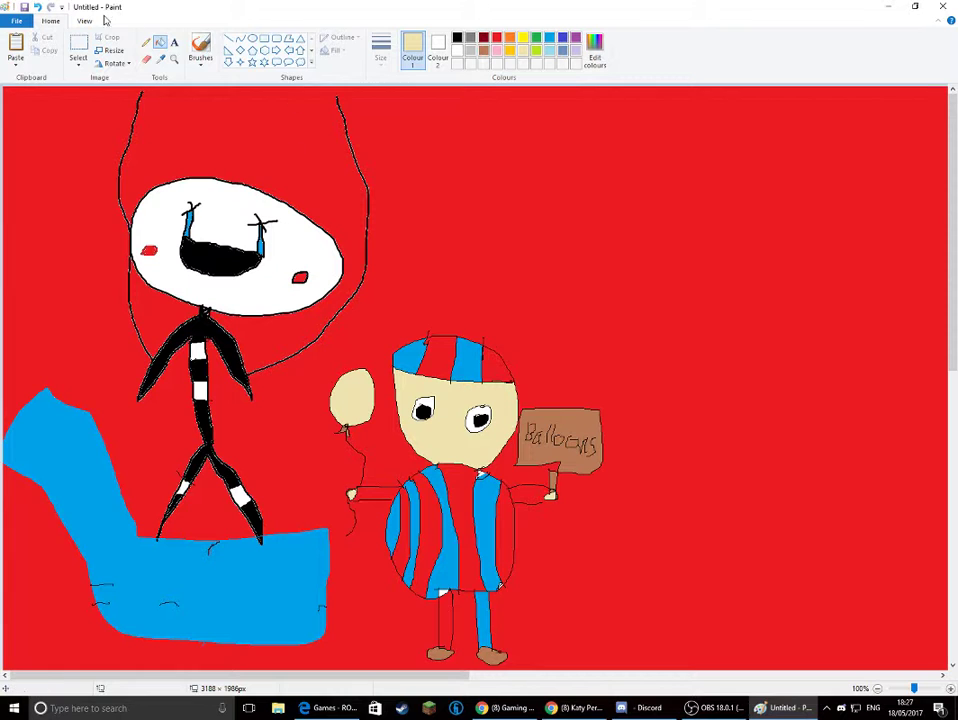
Step: Fill the second character's balloon with orange
click(509, 37)
click(354, 403)
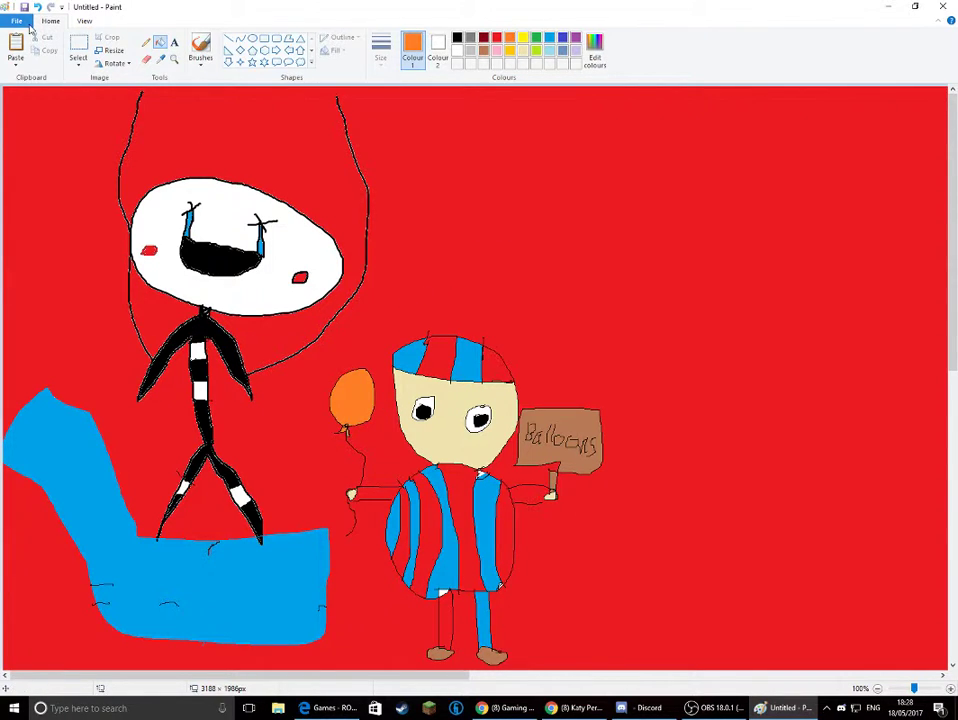
Step: Outline a smiling mouth on the second character with black pencil and fill it black, undoing any fill that floods the face
click(457, 37)
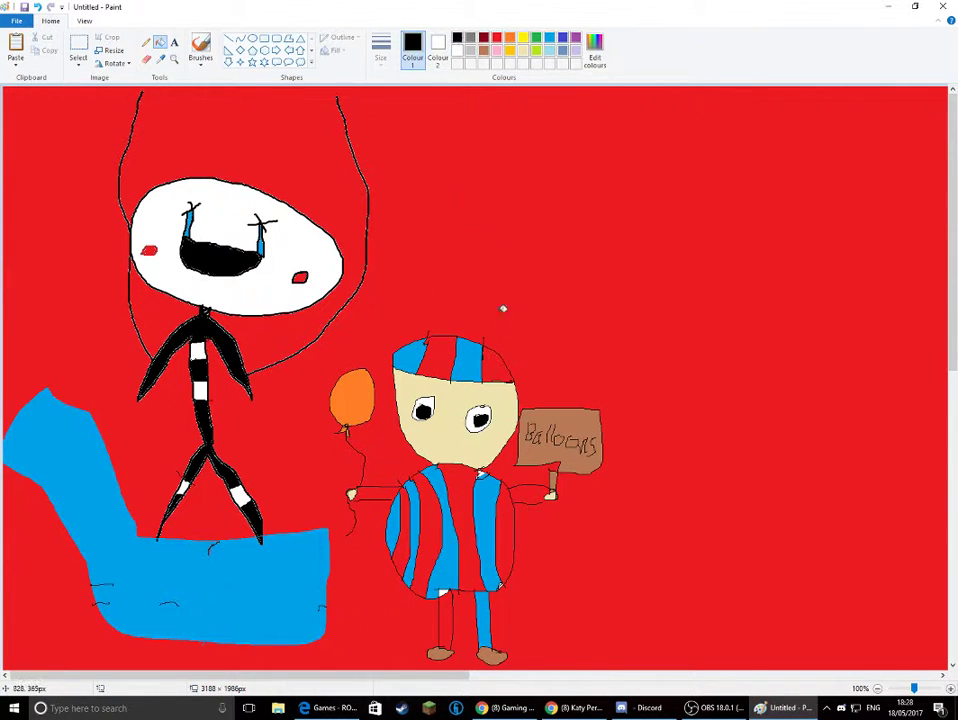
click(432, 426)
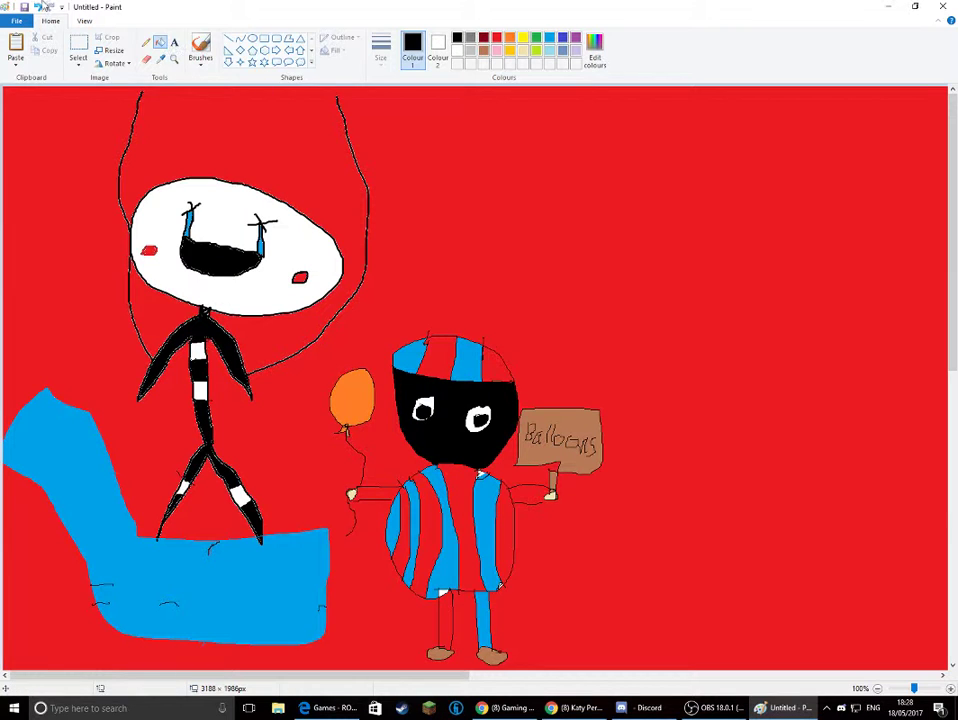
click(37, 6)
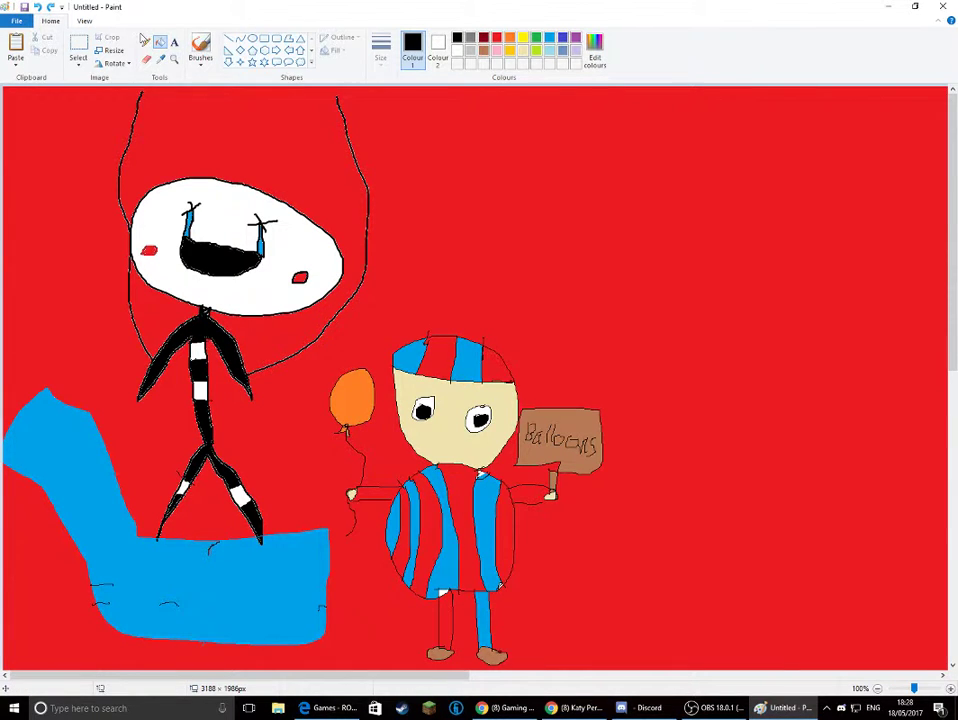
click(146, 42)
mouse_move(418, 426)
mouse_down()
mouse_move(462, 437)
mouse_move(456, 448)
mouse_move(424, 433)
mouse_up()
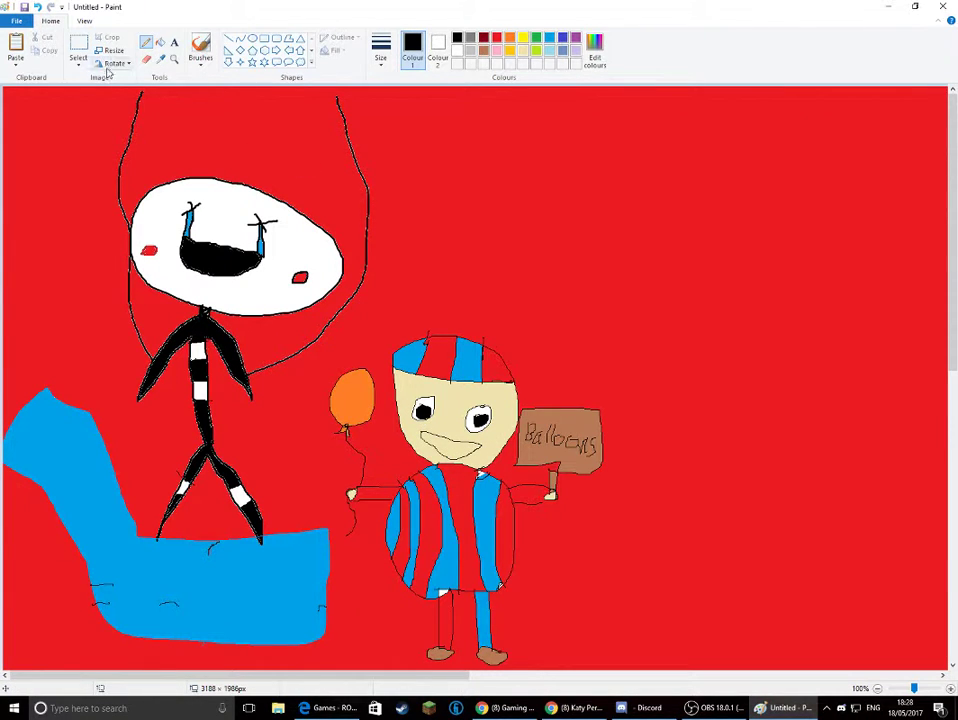
click(160, 42)
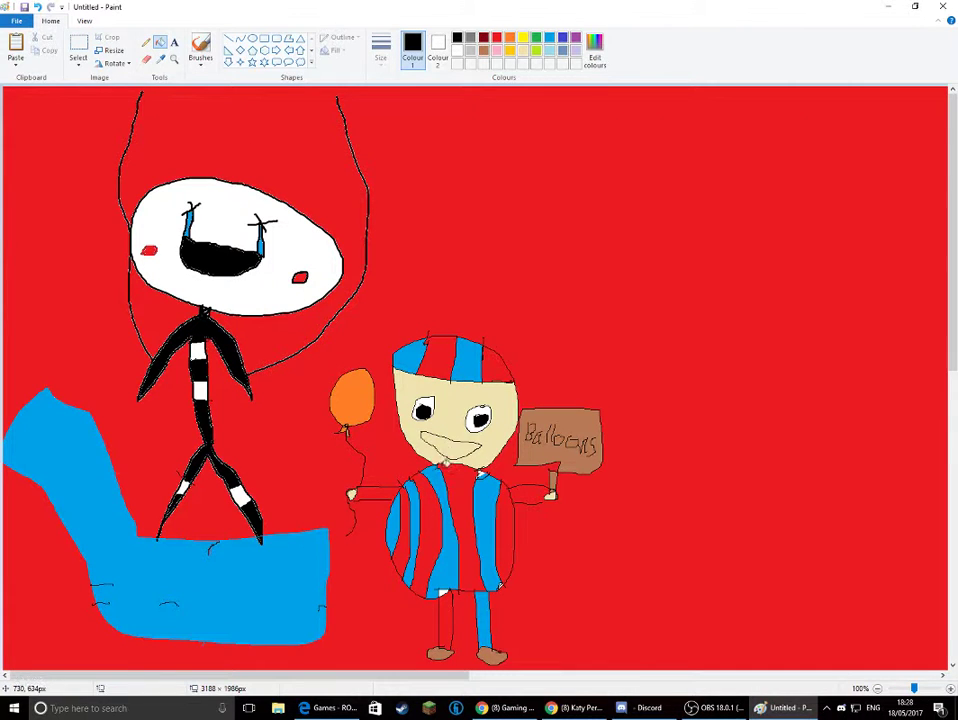
click(453, 449)
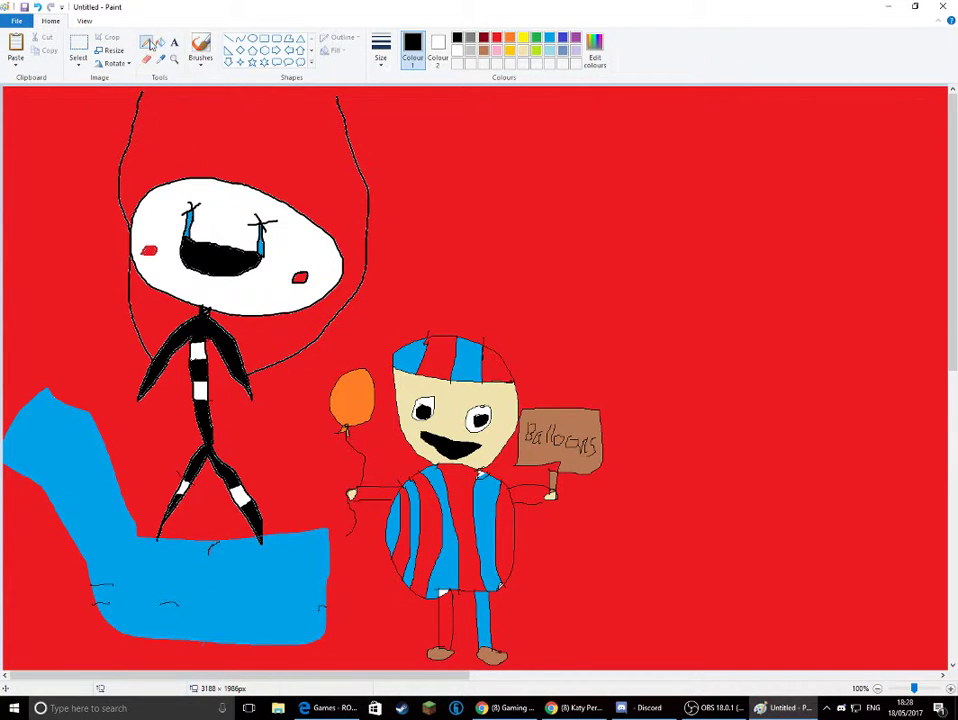
Step: Add small pencil marks to the second character's mouth and left-hand pupil, and draw crossing red ribbon lines on the blue box
click(148, 43)
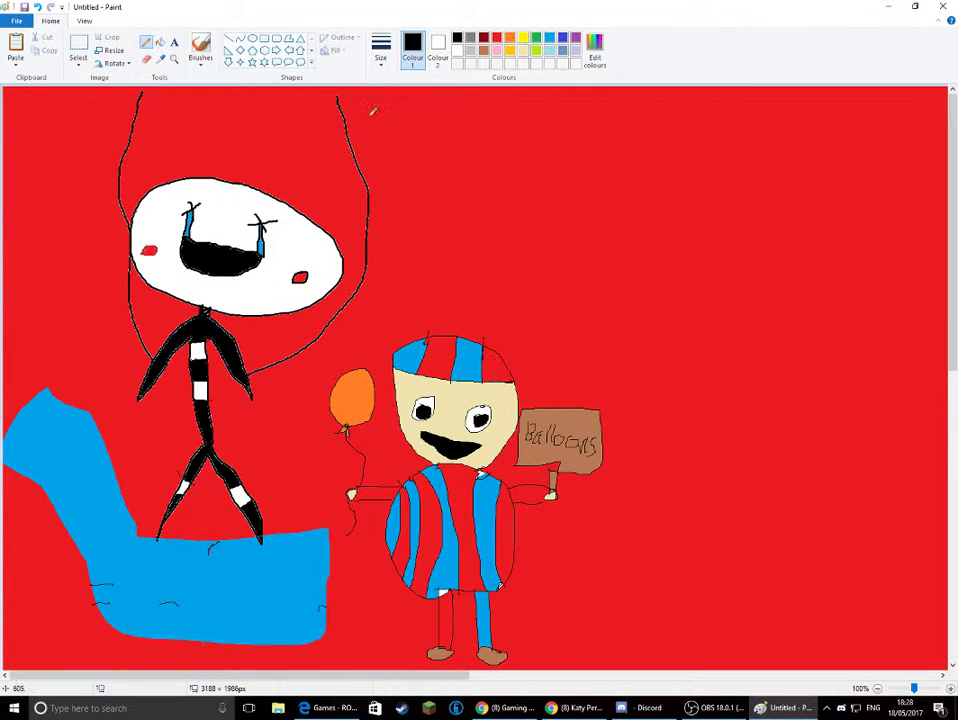
click(457, 51)
click(497, 39)
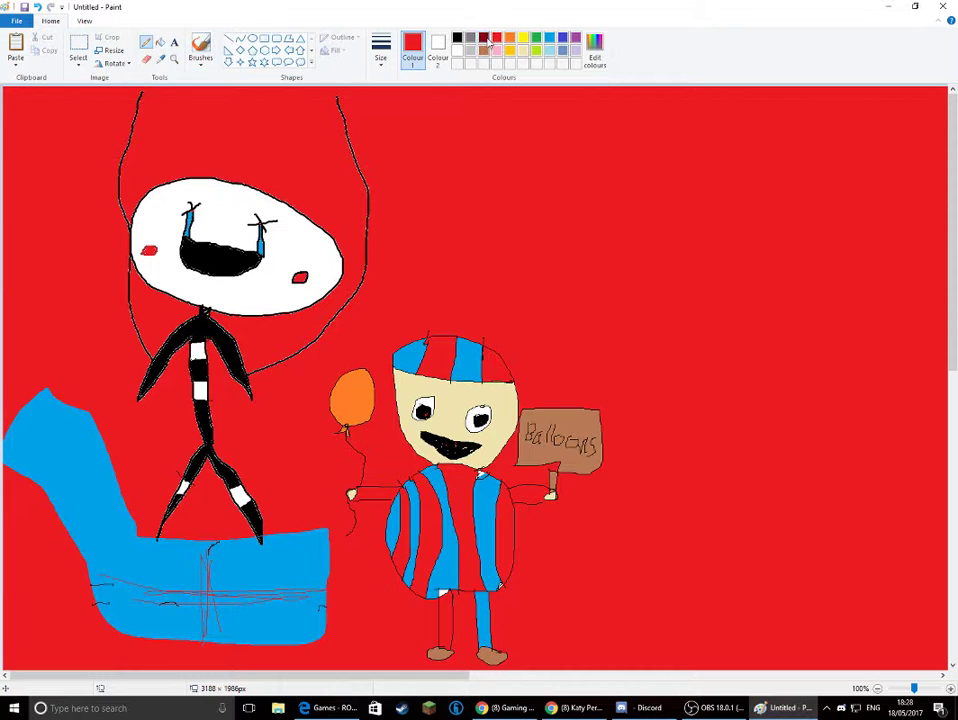
Step: Outline a rabbit head with two bent ears and a curved lower jaw in black pencil, above the "Balloons" sign
click(457, 37)
mouse_move(626, 268)
mouse_down()
mouse_move(557, 290)
mouse_move(593, 381)
mouse_move(685, 343)
mouse_move(667, 287)
mouse_move(591, 266)
mouse_move(586, 232)
mouse_move(609, 230)
mouse_move(590, 184)
mouse_move(603, 201)
mouse_move(594, 232)
mouse_move(591, 222)
mouse_move(510, 237)
mouse_up()
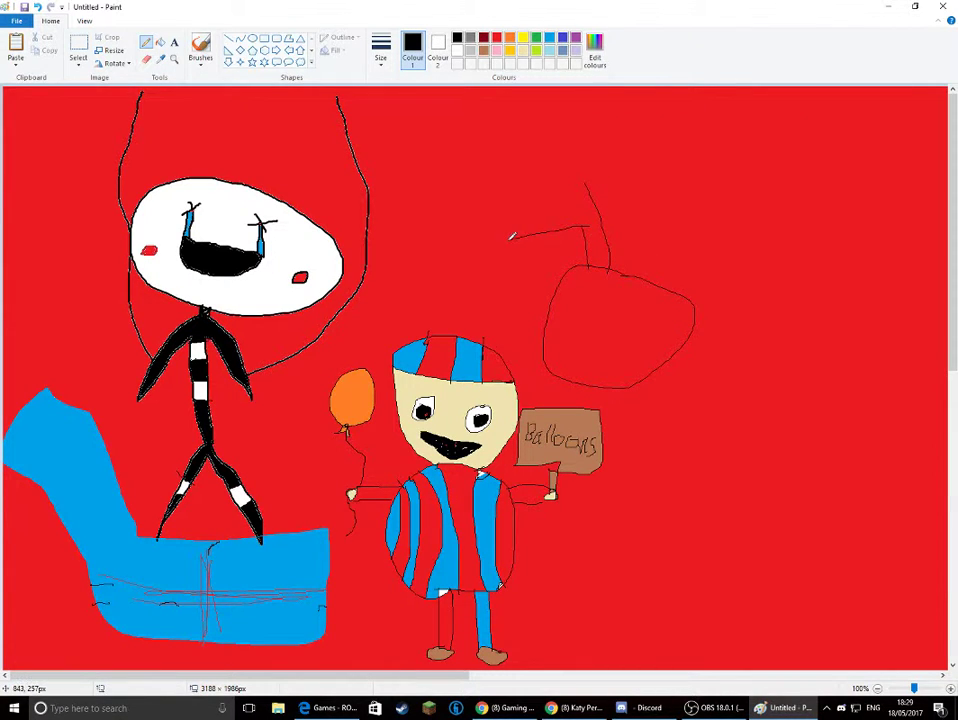
drag(550, 203, 581, 188)
drag(662, 287, 680, 241)
mouse_move(681, 298)
mouse_down()
mouse_move(700, 274)
mouse_move(698, 257)
mouse_move(734, 280)
mouse_up()
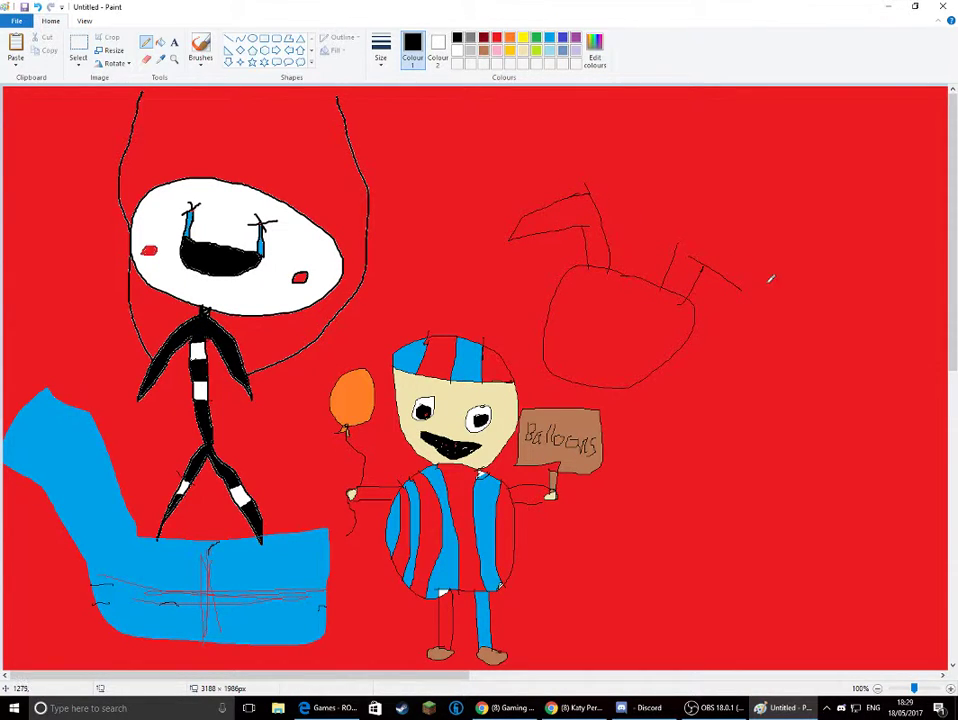
mouse_move(751, 274)
mouse_down()
mouse_move(731, 315)
mouse_move(751, 309)
mouse_move(768, 266)
mouse_move(678, 238)
mouse_up()
mouse_move(559, 283)
mouse_down()
mouse_move(558, 345)
mouse_move(593, 363)
mouse_move(613, 366)
mouse_move(683, 338)
mouse_up()
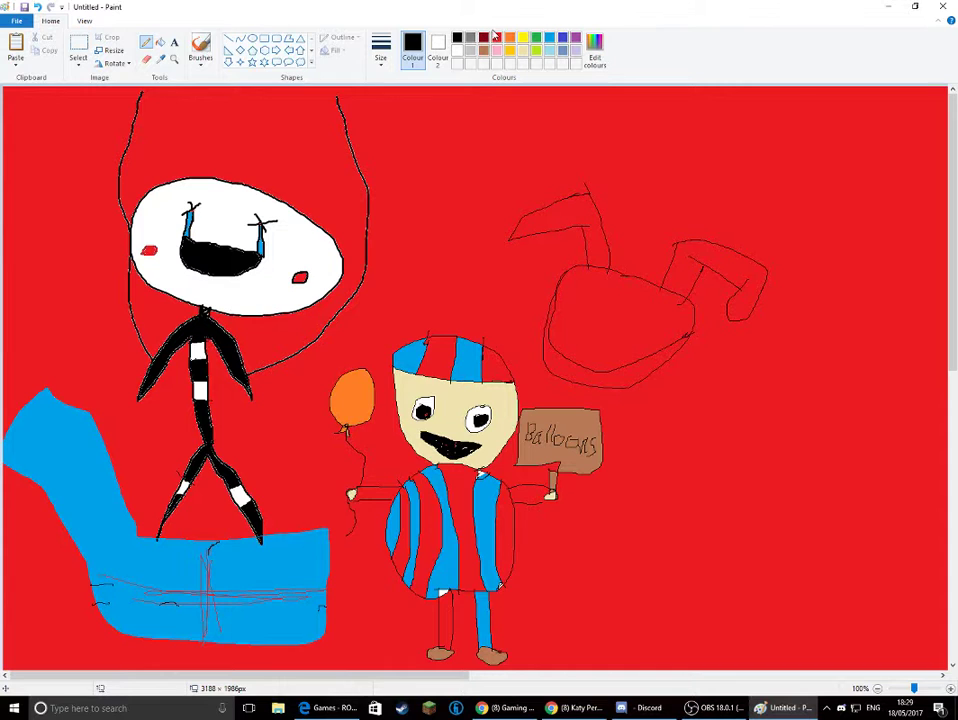
Step: Fill the rabbit's lower jaw and both ears with light blue
click(549, 38)
click(161, 43)
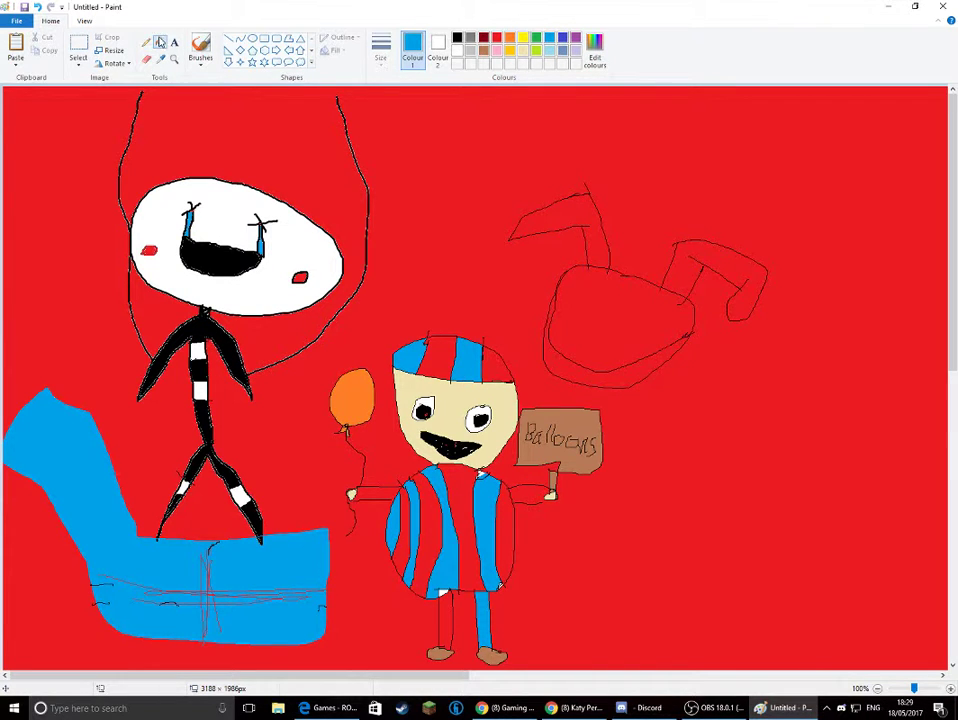
click(575, 375)
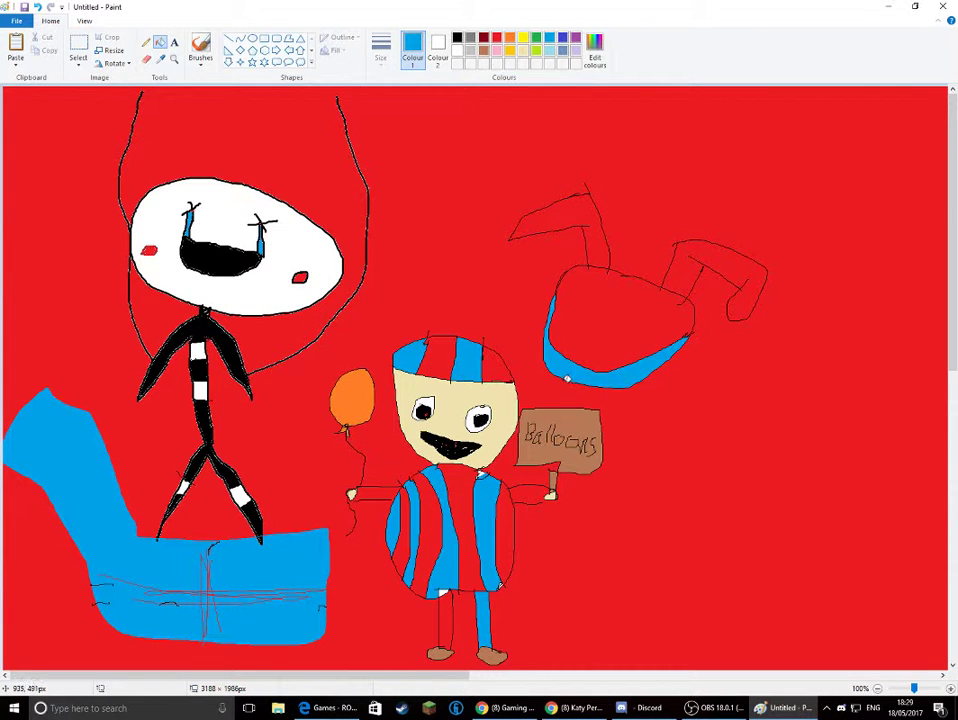
click(593, 240)
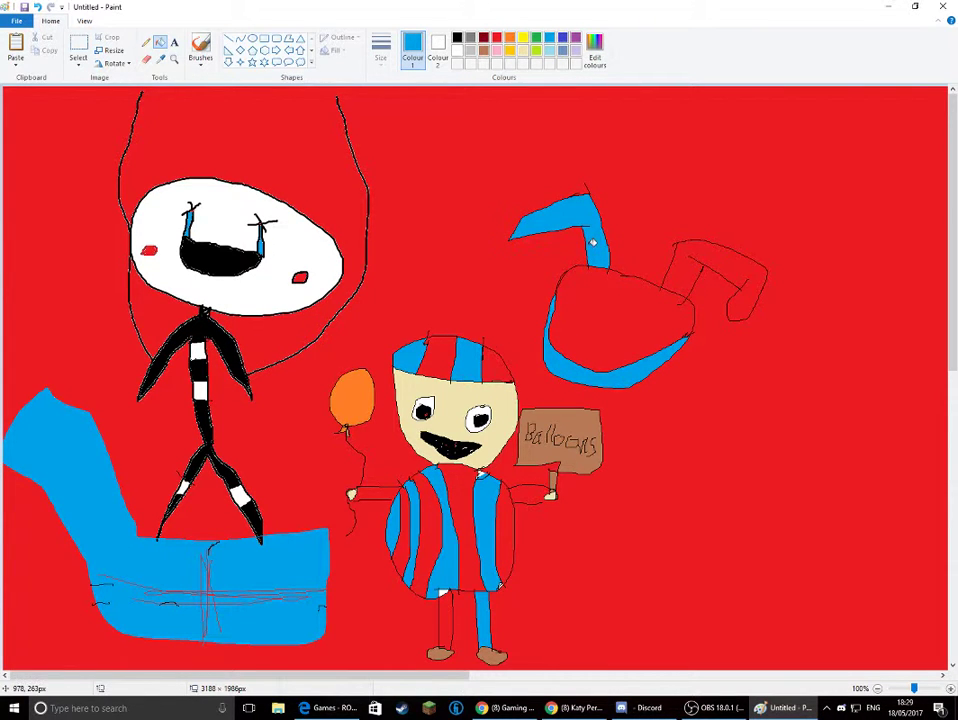
click(731, 269)
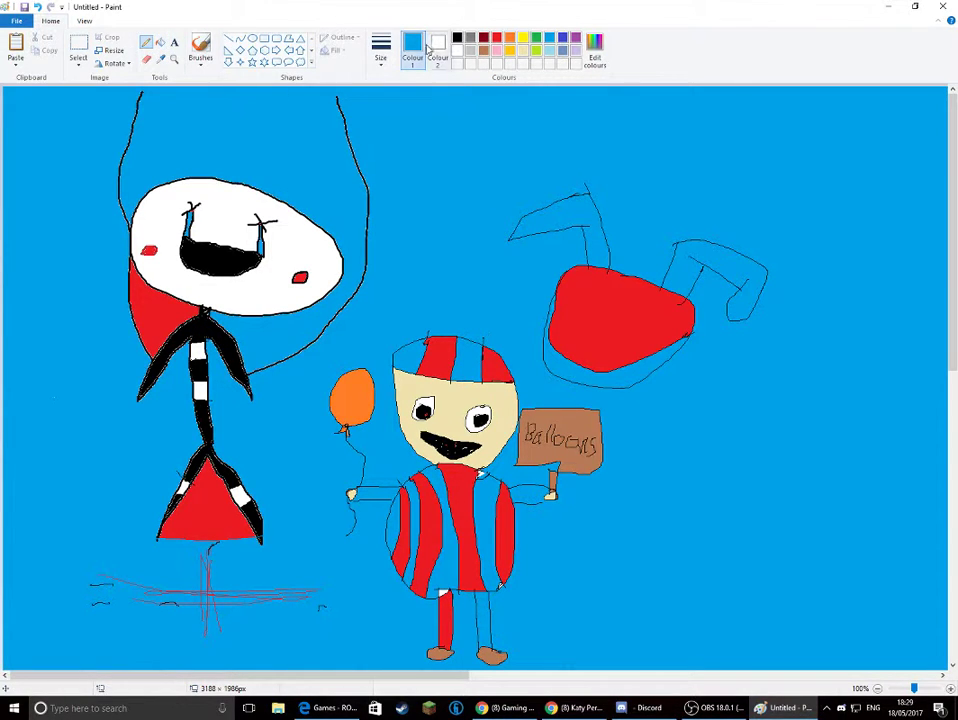
Step: Close the gap in the rabbit's right-hand ear outline with black, and fill the area beside the puppet and the background with yellow
click(456, 38)
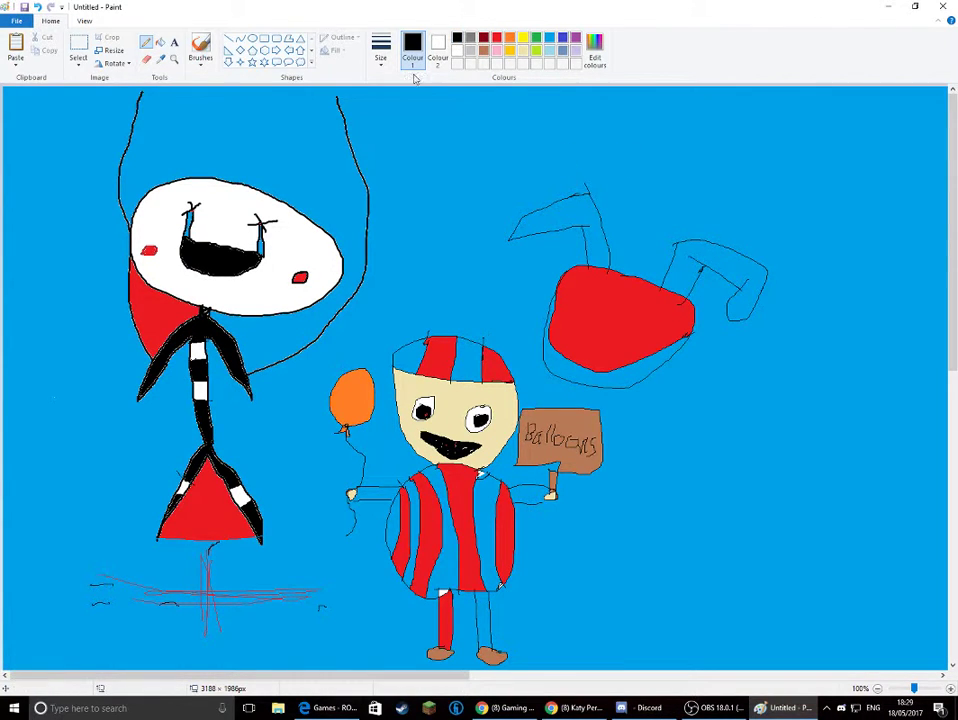
click(460, 51)
click(509, 38)
click(522, 38)
click(160, 42)
click(138, 290)
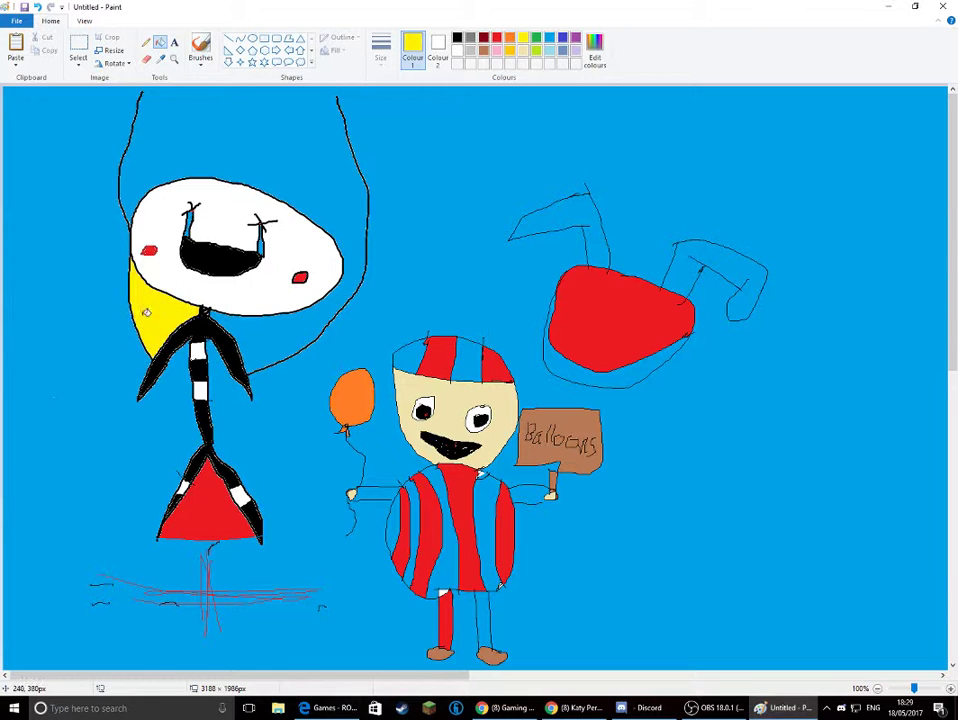
click(126, 296)
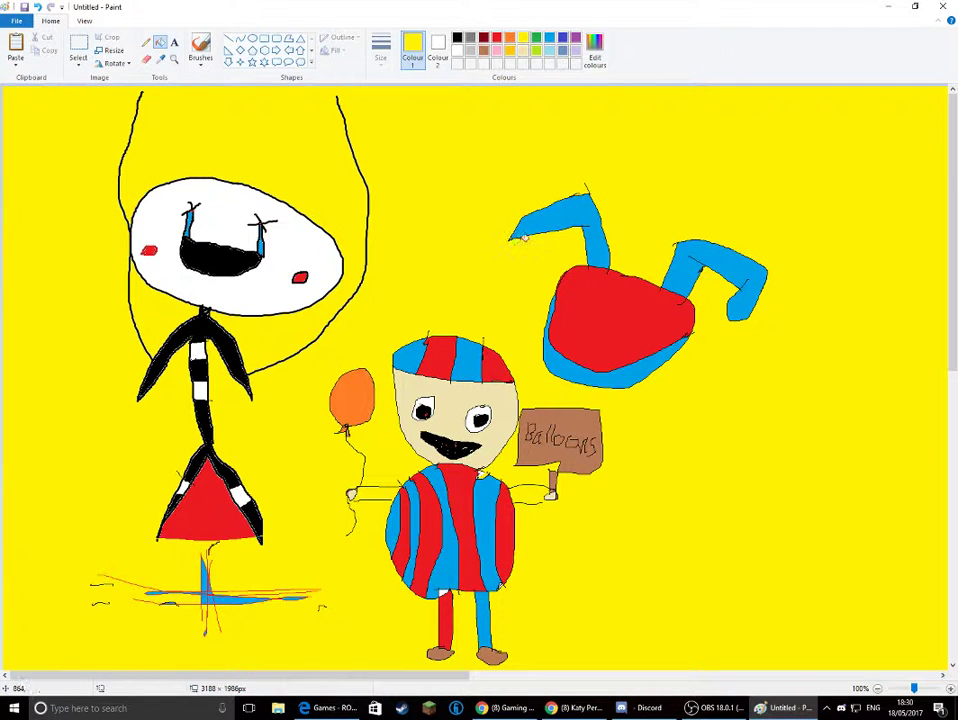
Step: Fill the rabbit's face with black and draw thin grey crack lines across it
click(457, 38)
click(604, 309)
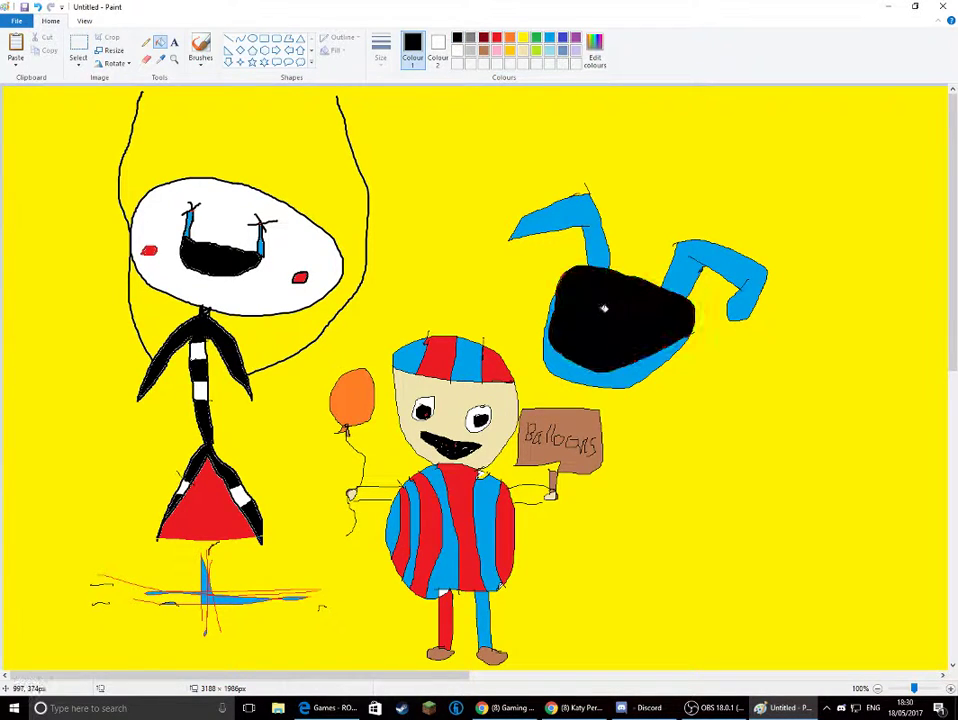
click(146, 42)
click(470, 38)
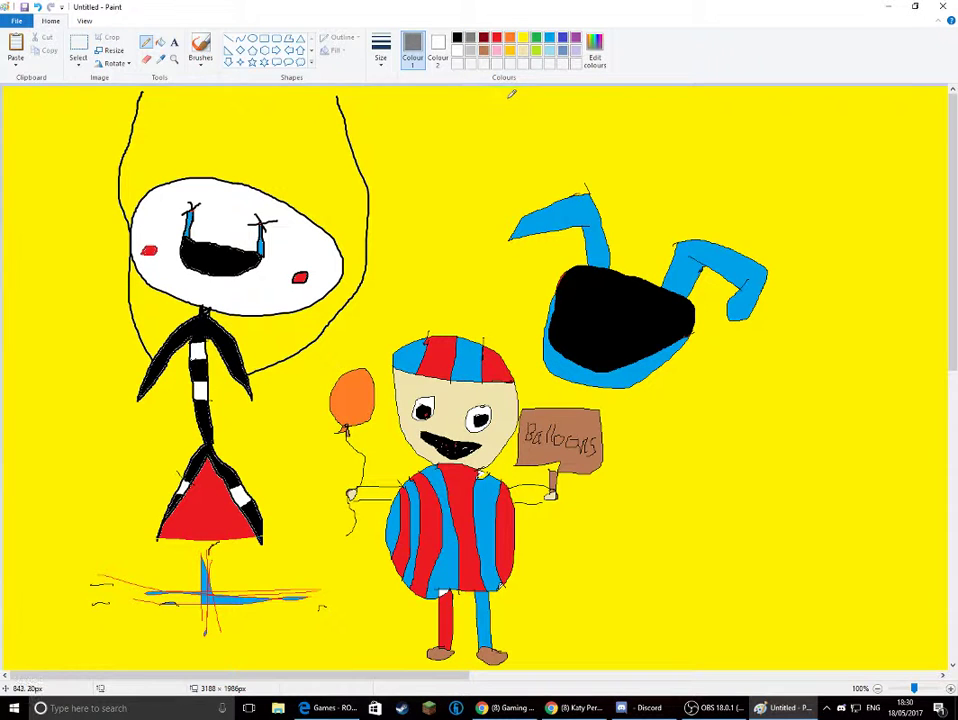
mouse_move(587, 266)
mouse_down()
mouse_move(588, 331)
mouse_move(636, 331)
mouse_move(655, 300)
mouse_up()
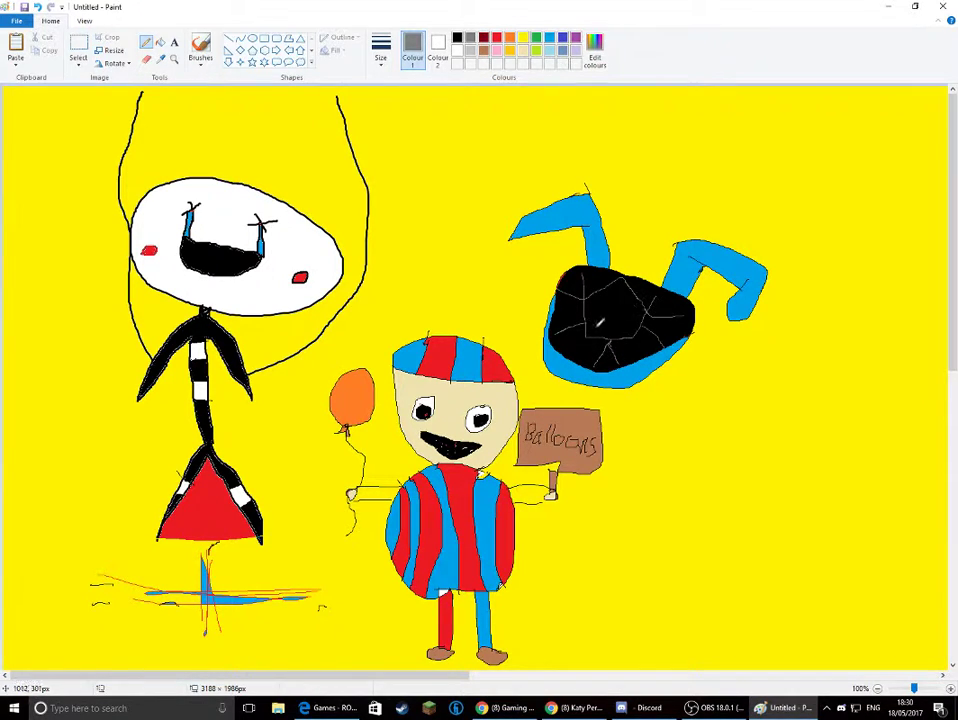
Step: Outline two small eyes in red pencil in the middle of the rabbit's black face and fill them red
click(497, 37)
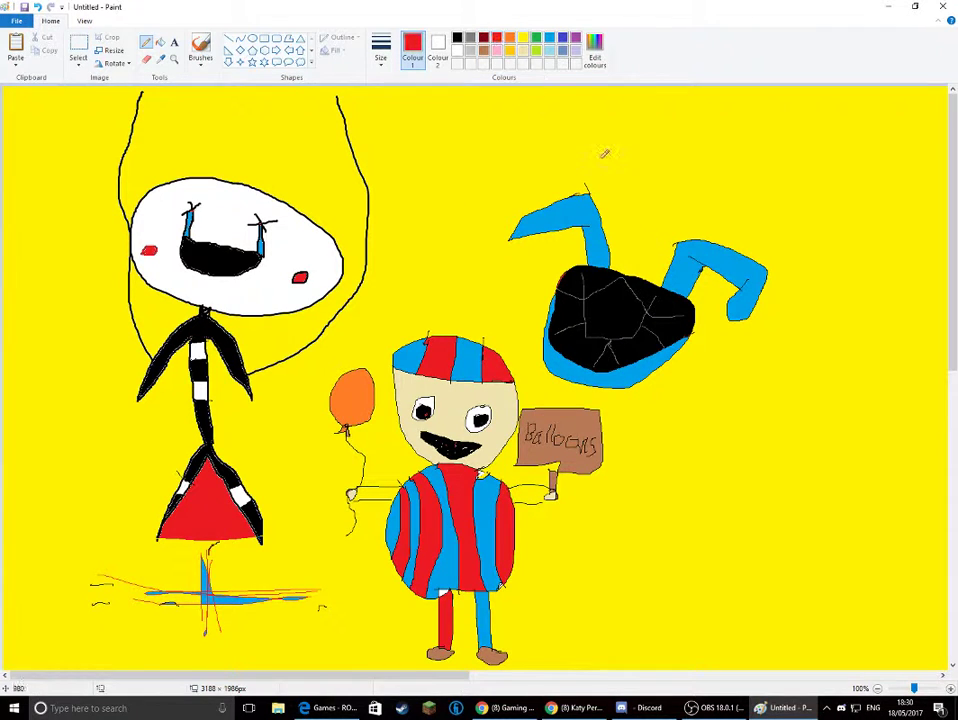
mouse_move(604, 302)
mouse_down()
mouse_move(600, 312)
mouse_move(614, 300)
mouse_up()
mouse_move(628, 309)
mouse_down()
mouse_move(622, 316)
mouse_move(633, 309)
mouse_up()
click(380, 50)
click(380, 48)
click(160, 42)
click(604, 311)
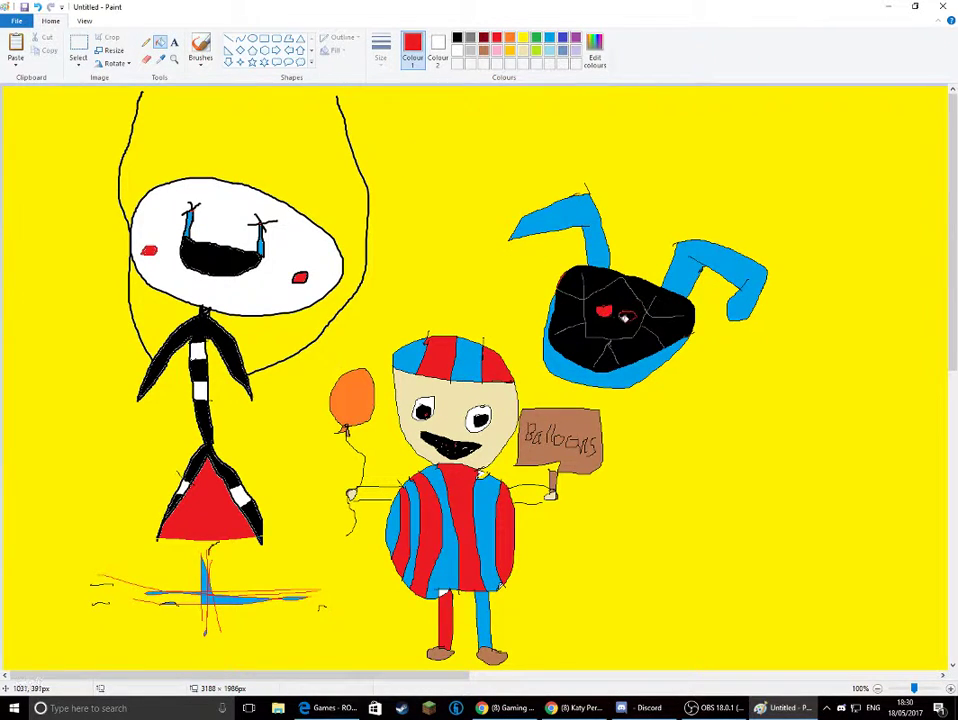
click(627, 315)
click(146, 43)
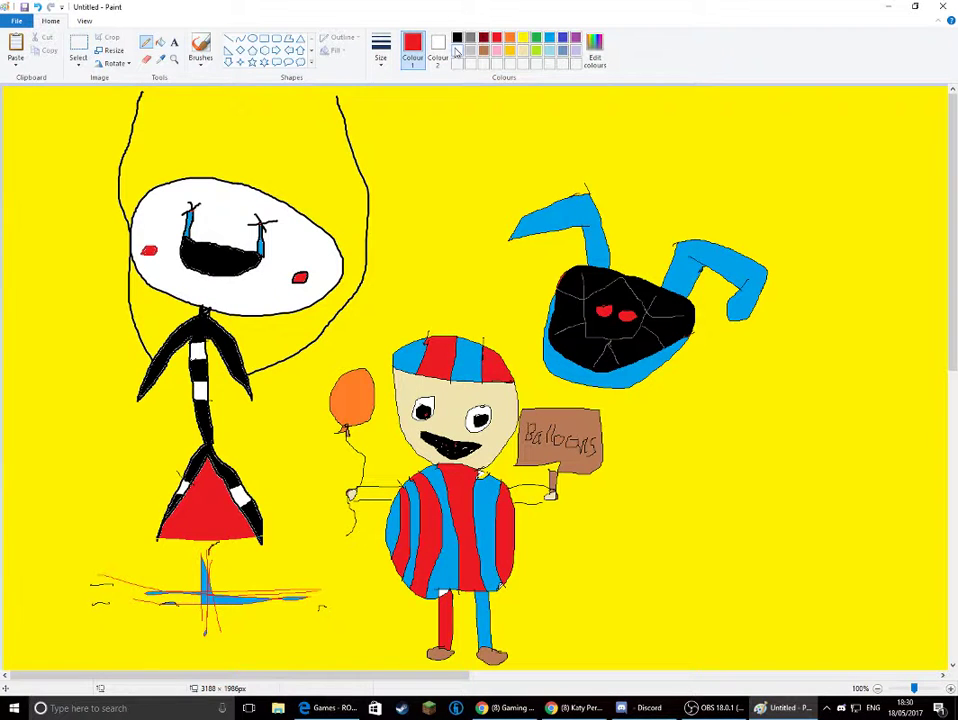
click(578, 708)
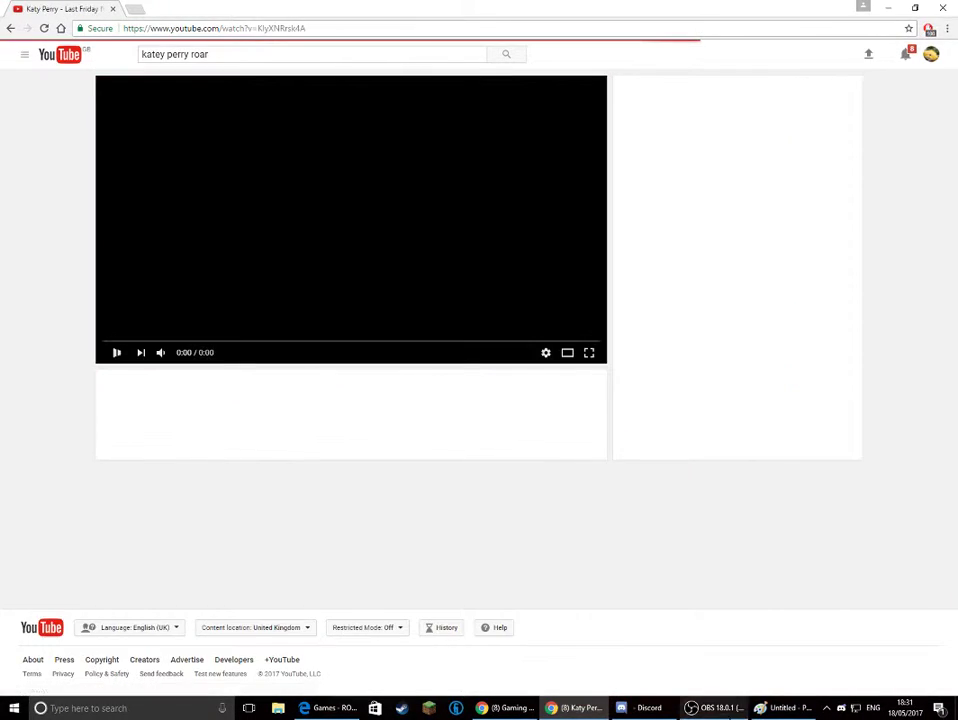
key(alt+Tab)
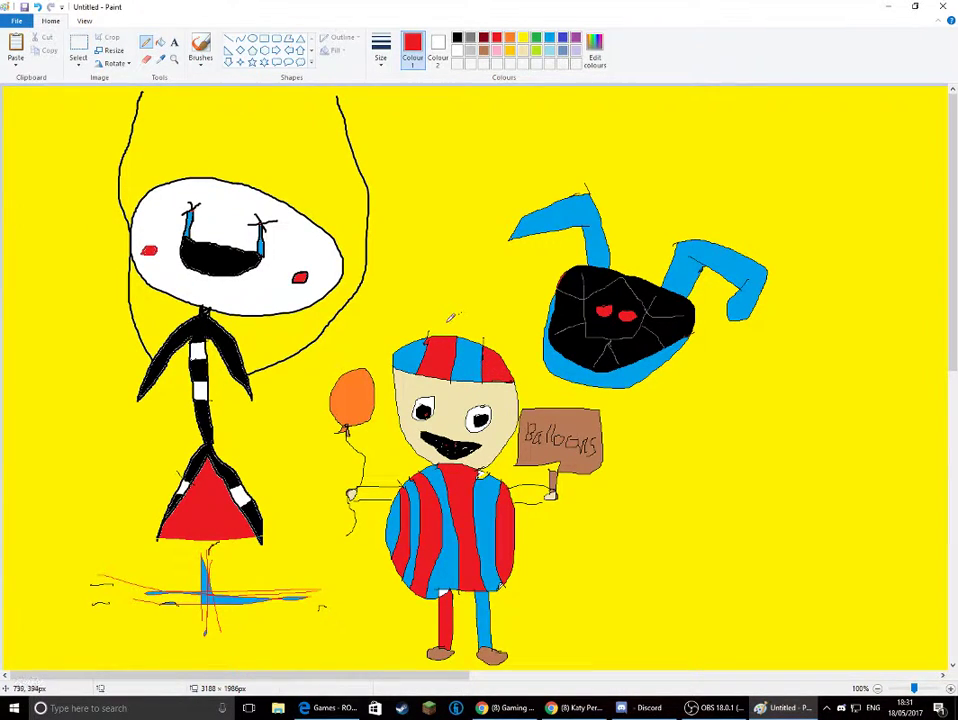
Step: Sketch a small orange topper on the second character's striped cap
mouse_move(443, 348)
mouse_down()
mouse_move(447, 320)
mouse_move(438, 312)
mouse_move(460, 306)
mouse_move(440, 318)
mouse_move(451, 300)
mouse_up()
Step: Add a row of white teeth along the rabbit's lower jaw using the thickest pencil size
click(457, 50)
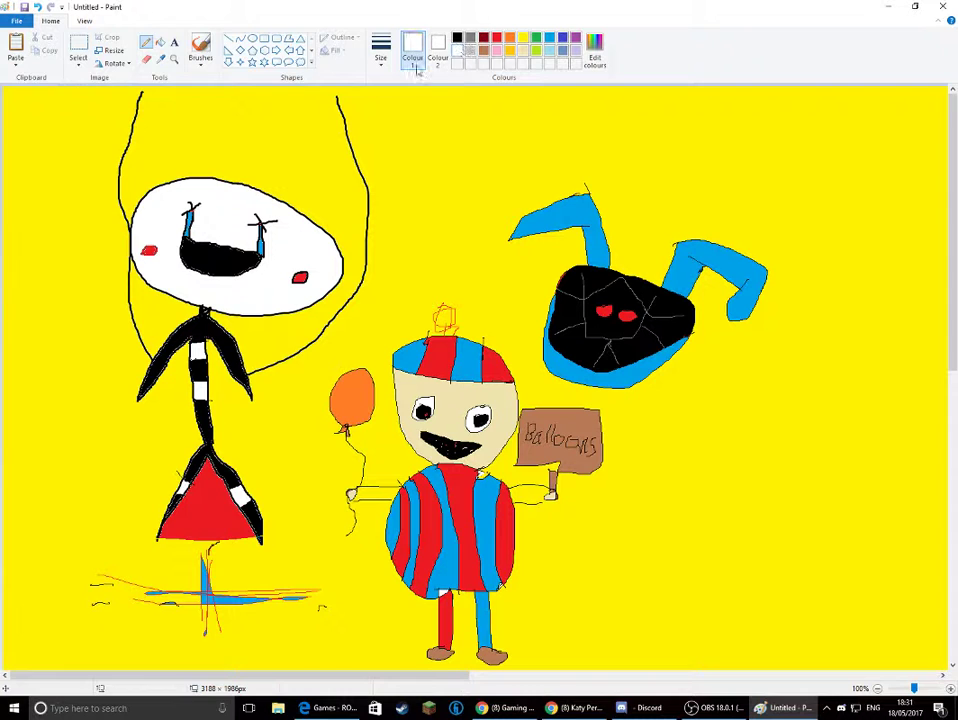
click(381, 52)
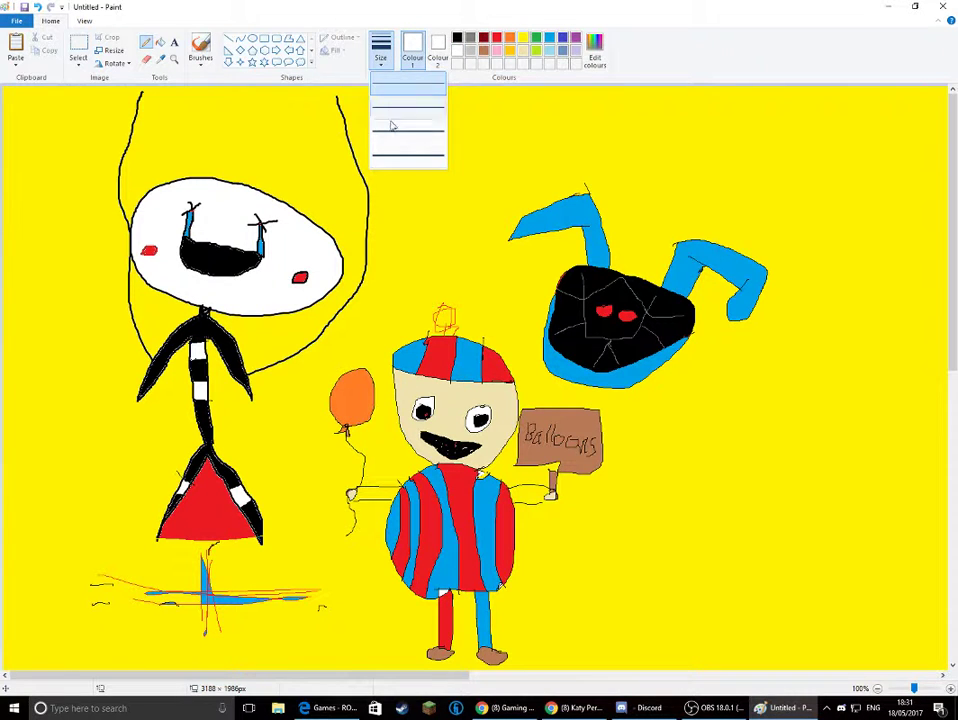
click(394, 157)
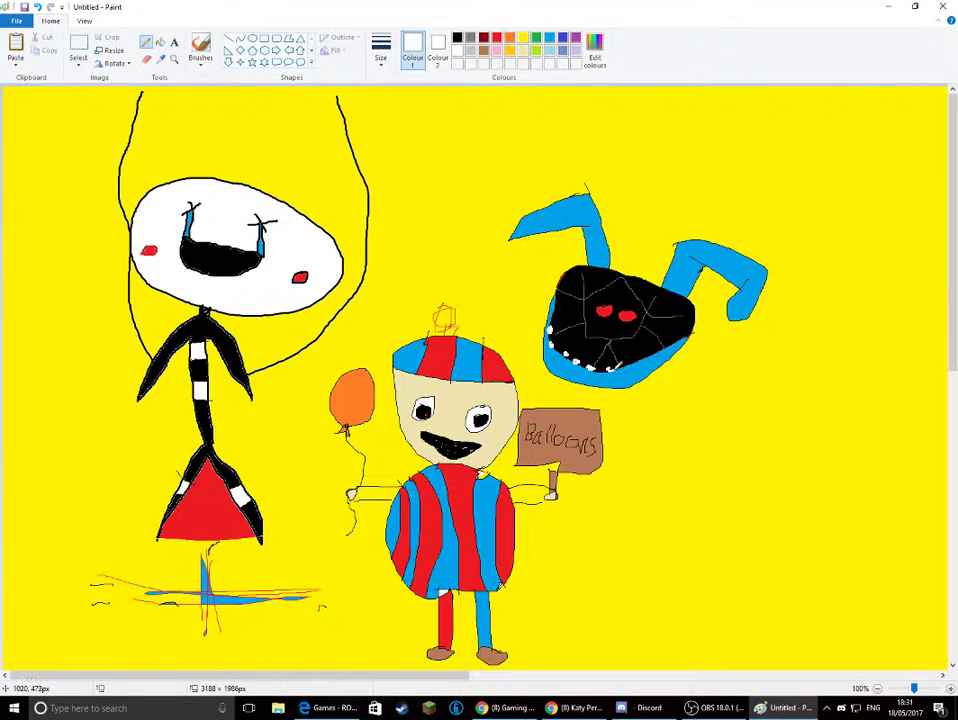
drag(615, 370, 656, 355)
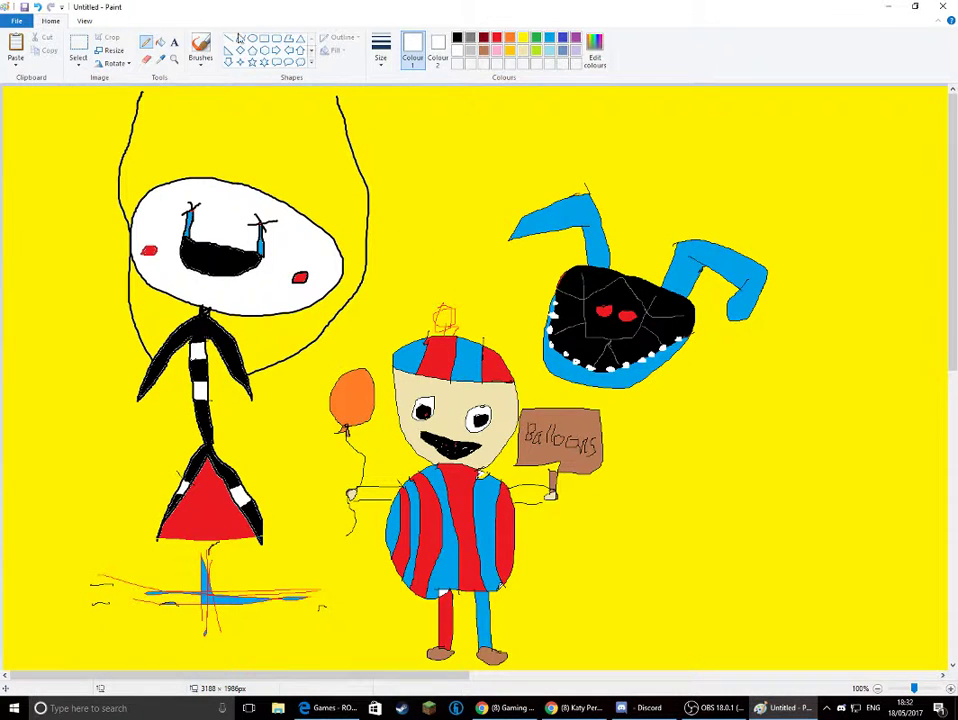
Step: Draw tangled red, light blue and green wires hanging below the rabbit's jaw, over the "Balloons" sign
click(496, 38)
drag(621, 388, 636, 465)
mouse_move(612, 393)
mouse_down()
mouse_move(628, 476)
mouse_move(602, 398)
mouse_move(590, 472)
mouse_up()
drag(563, 400, 566, 462)
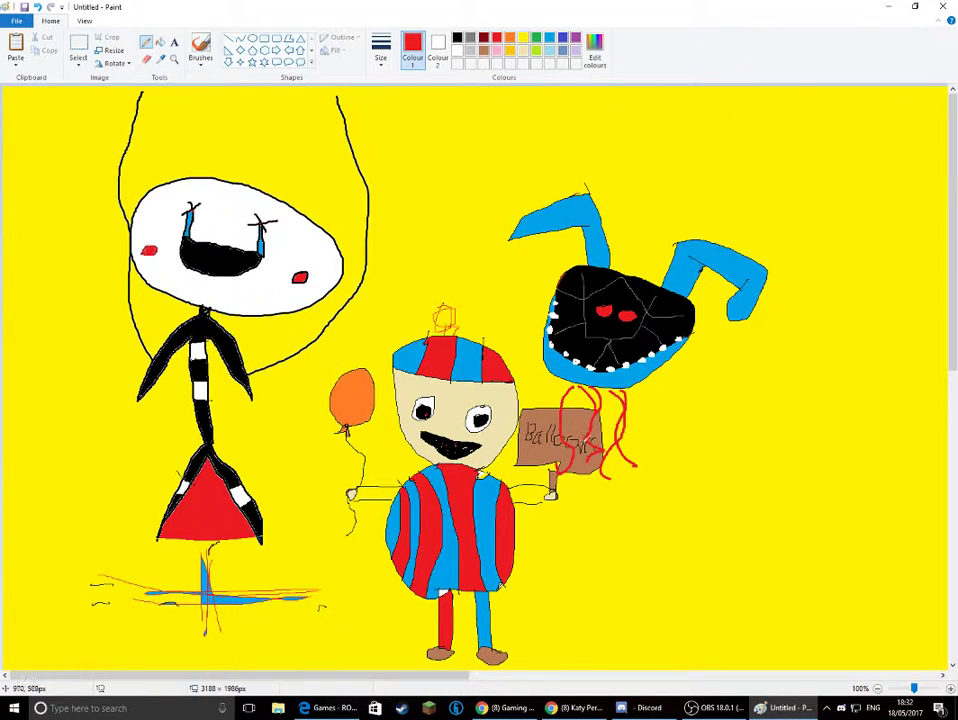
drag(550, 388, 537, 473)
click(548, 38)
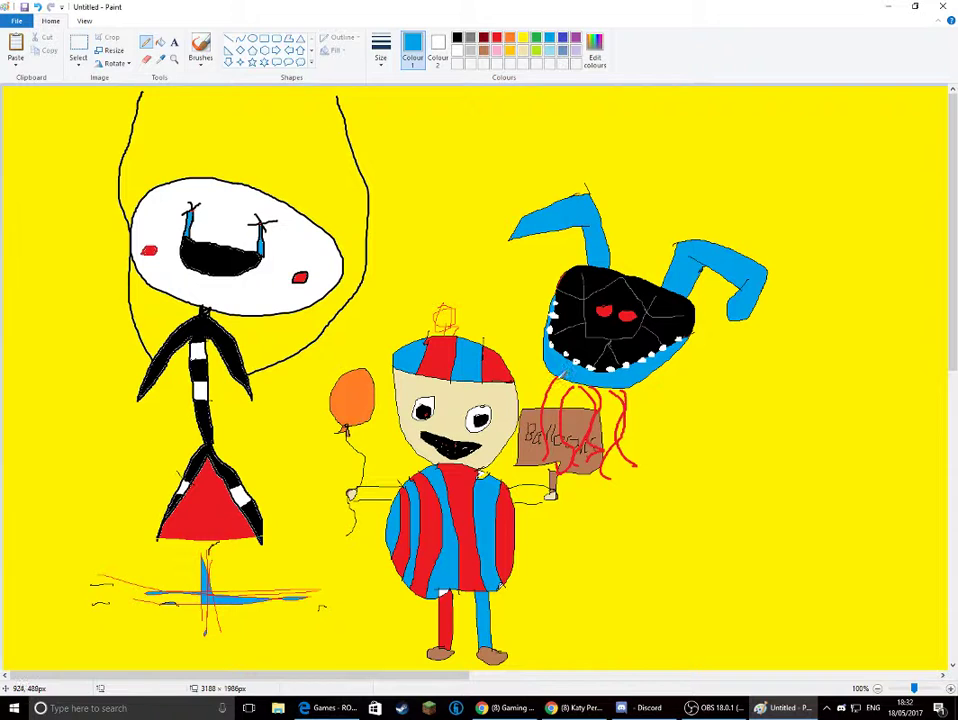
mouse_move(556, 380)
mouse_down()
mouse_move(556, 410)
mouse_move(578, 438)
mouse_move(590, 487)
mouse_up()
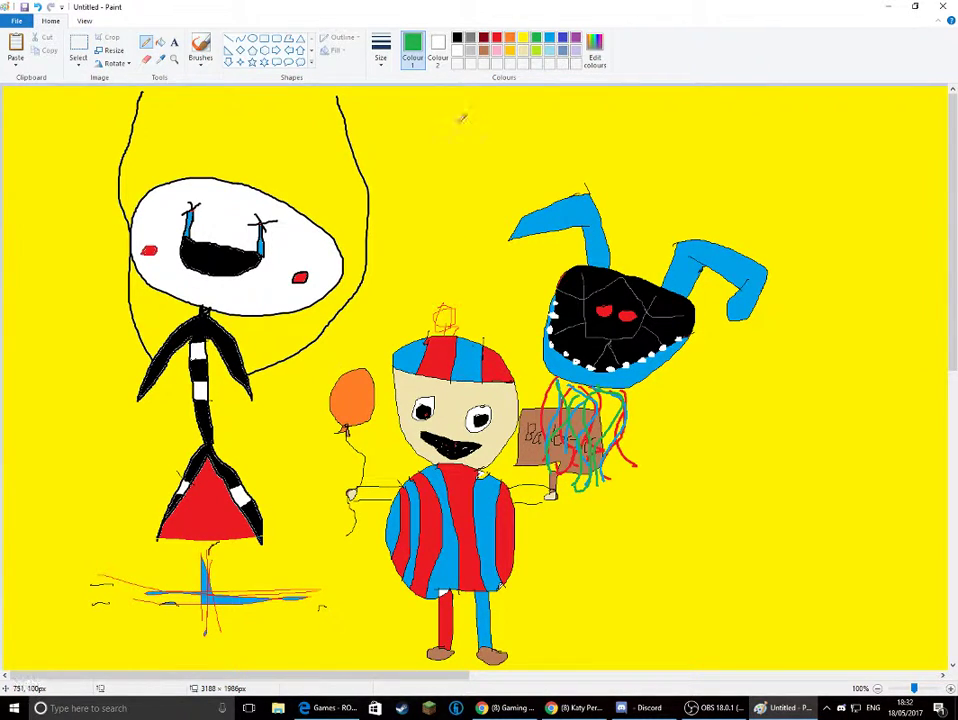
Step: Outline a round bear head with two small ears on short stalks in brown pencil, below and right of the rabbit
click(483, 49)
mouse_move(822, 430)
mouse_down()
mouse_move(756, 423)
mouse_move(733, 507)
mouse_move(822, 560)
mouse_move(890, 535)
mouse_move(901, 489)
mouse_move(826, 423)
mouse_up()
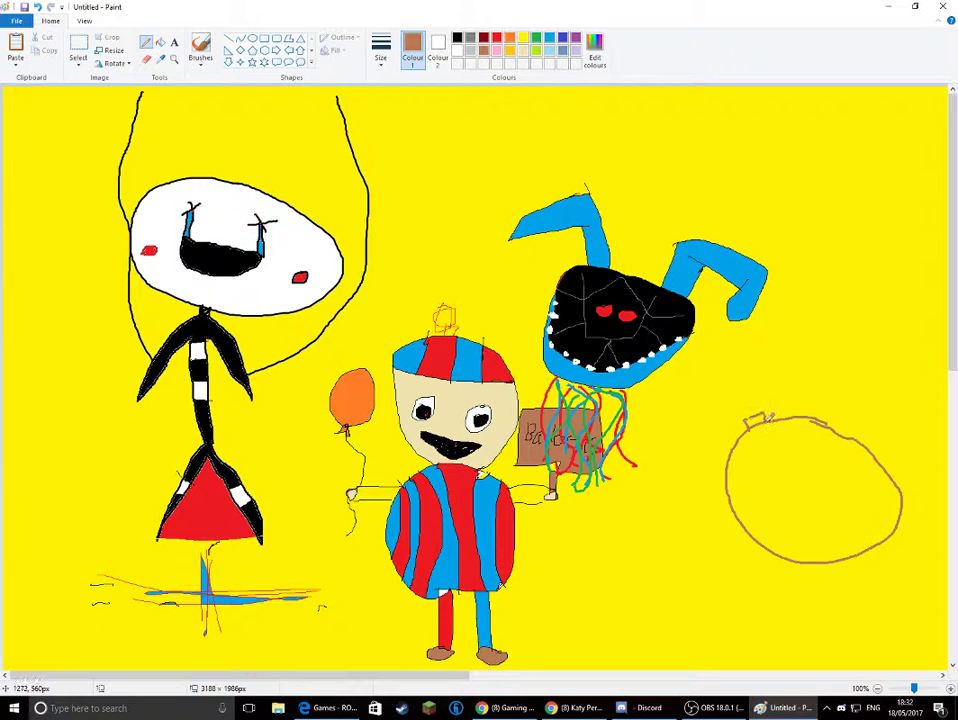
mouse_move(737, 419)
mouse_down()
mouse_move(732, 405)
mouse_move(744, 393)
mouse_move(778, 410)
mouse_up()
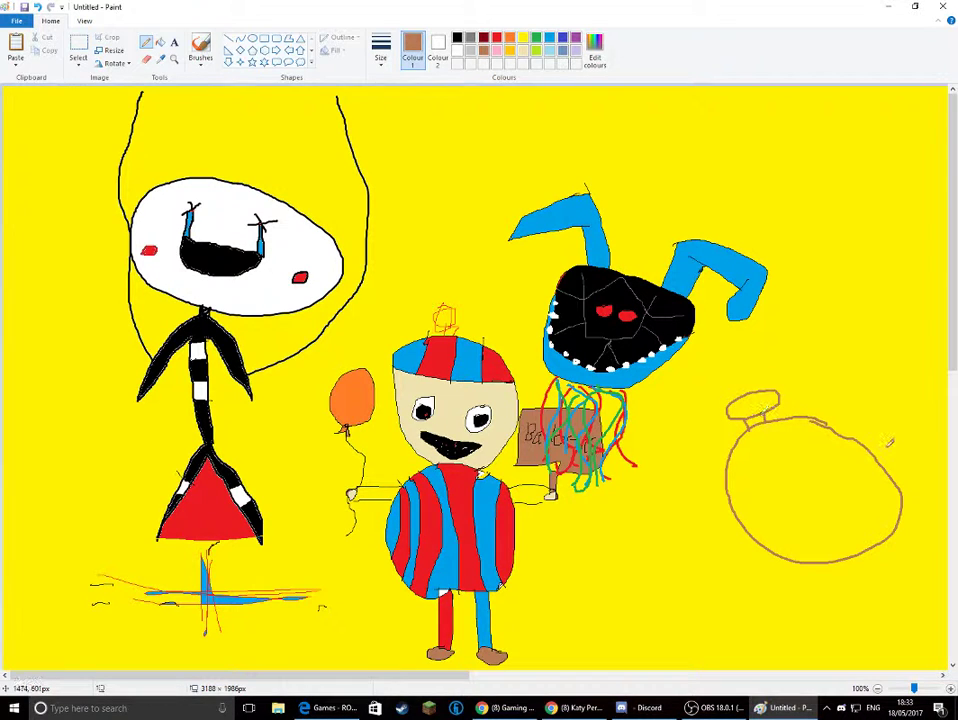
mouse_move(890, 474)
mouse_down()
mouse_move(916, 456)
mouse_move(920, 472)
mouse_move(900, 471)
mouse_up()
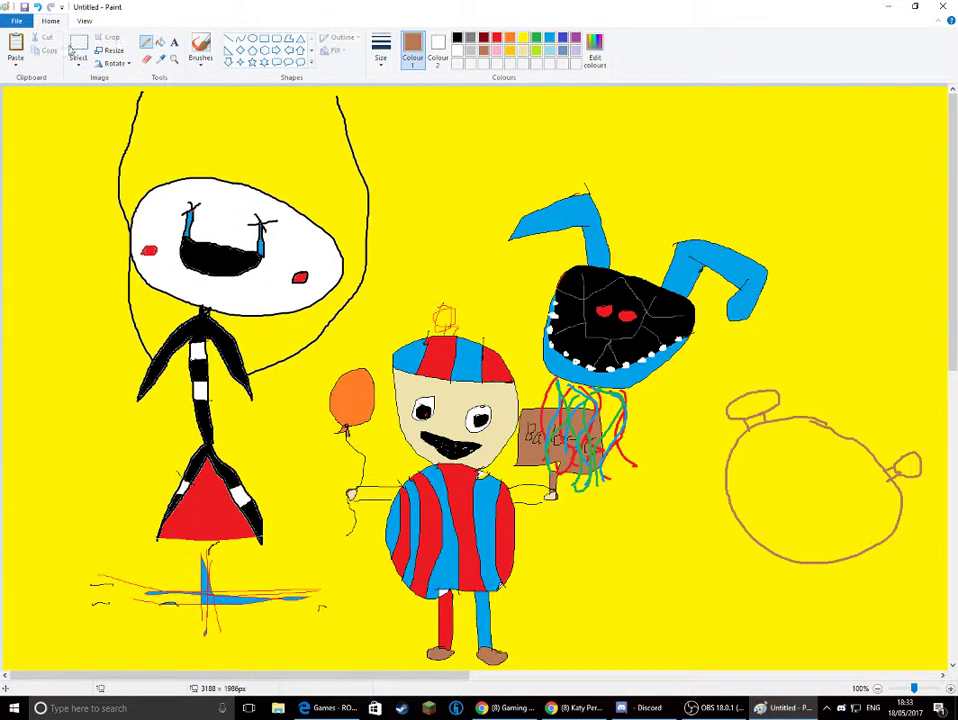
Step: Fill the bear's head and both ears with brown and the ear stalks with grey
click(159, 45)
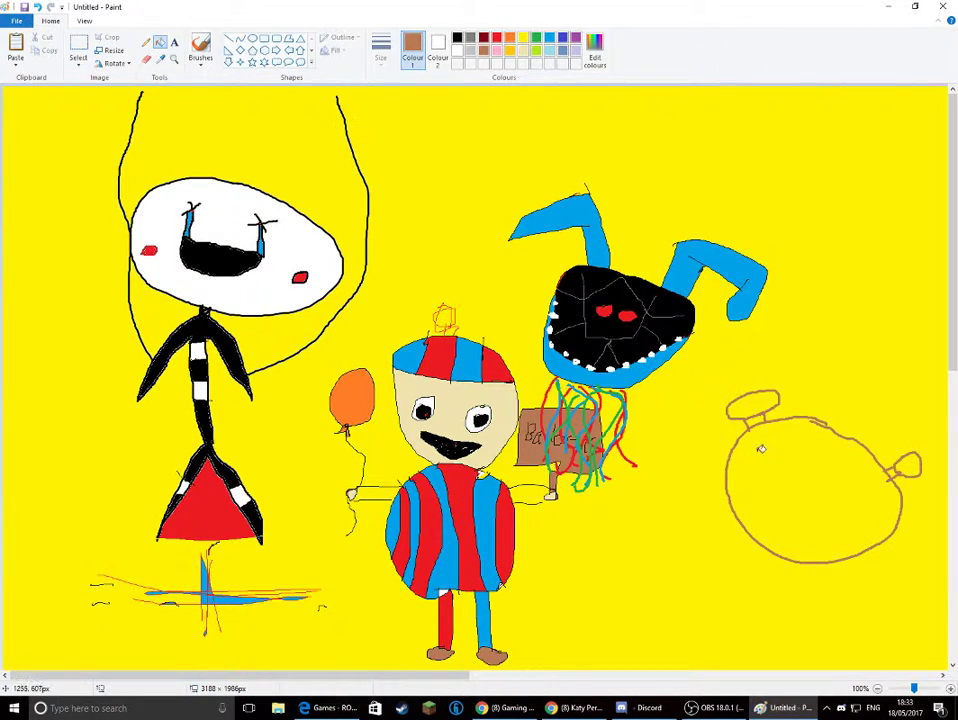
click(806, 477)
click(745, 397)
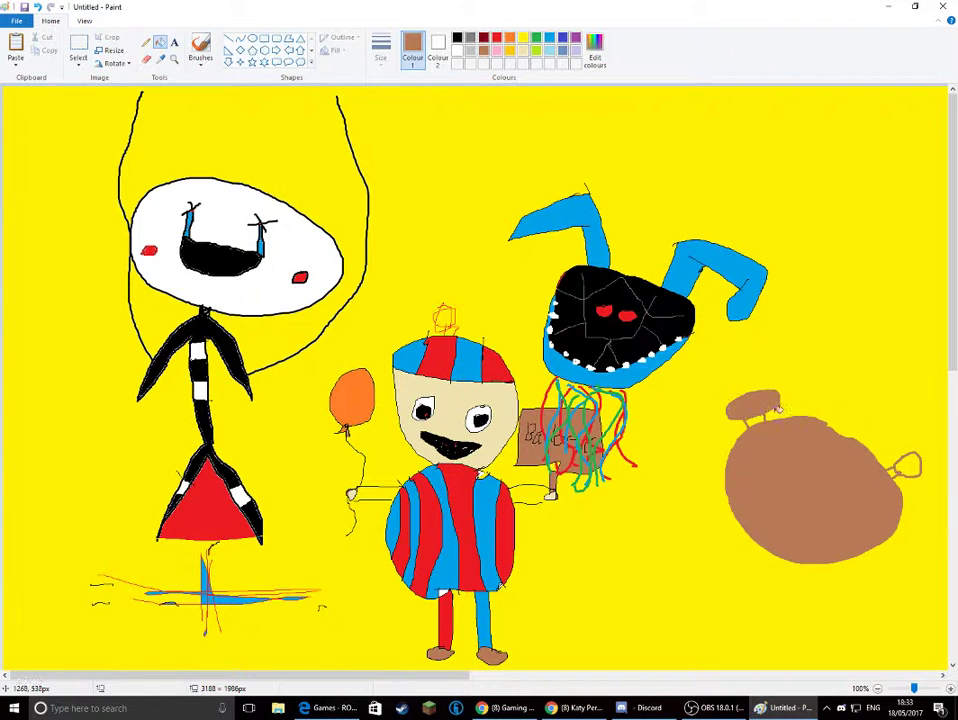
click(907, 464)
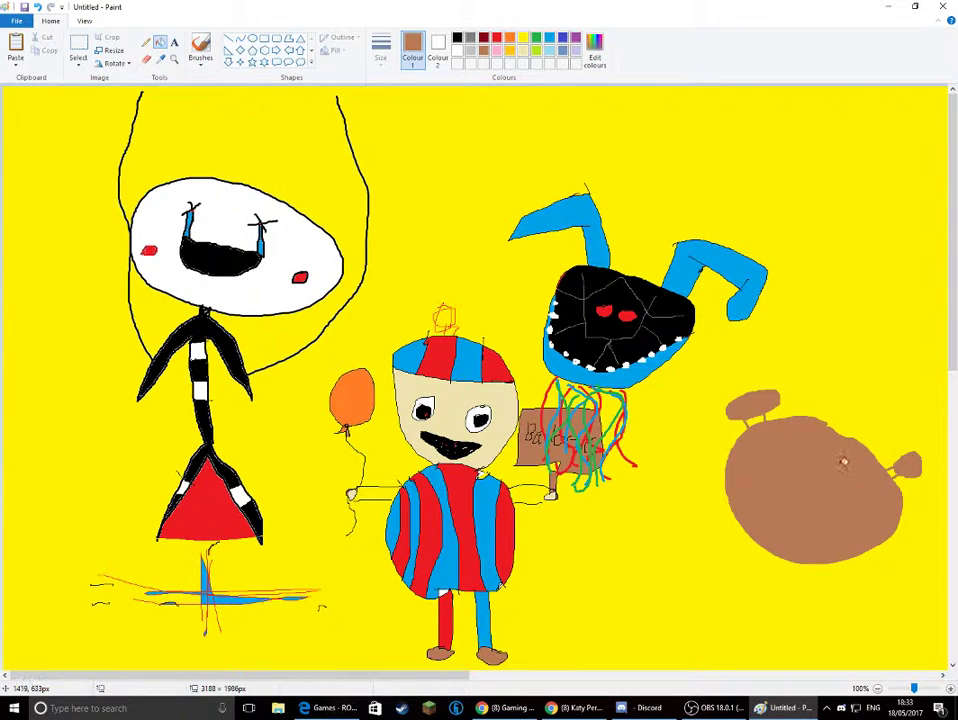
click(470, 38)
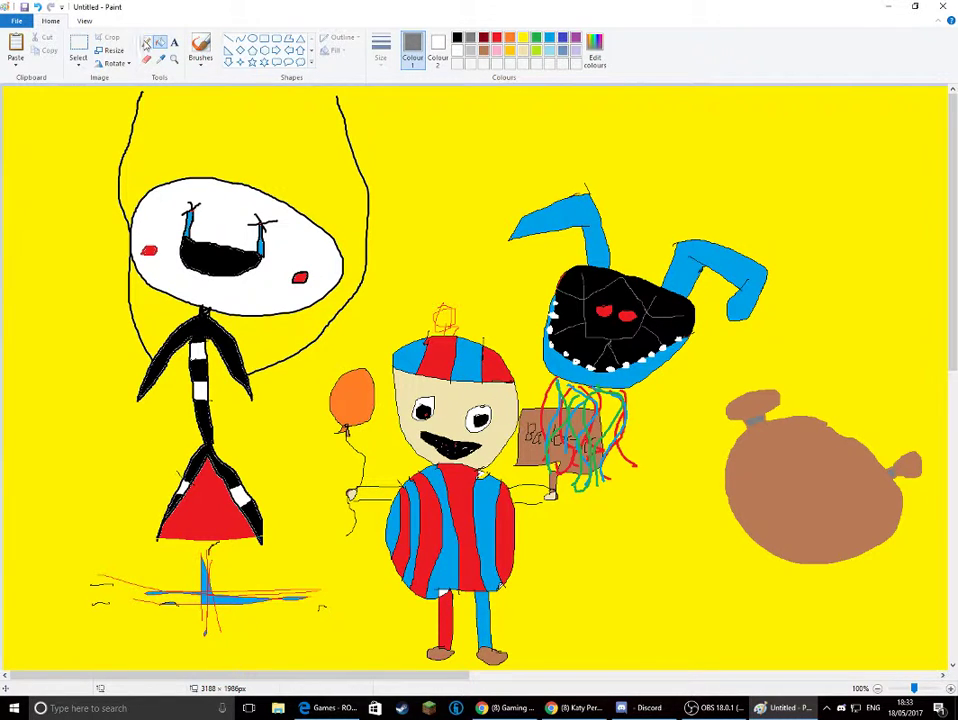
Step: Mark the bear's ear stalks with black pencil and outline a tall top hat with a brim on its head
click(146, 42)
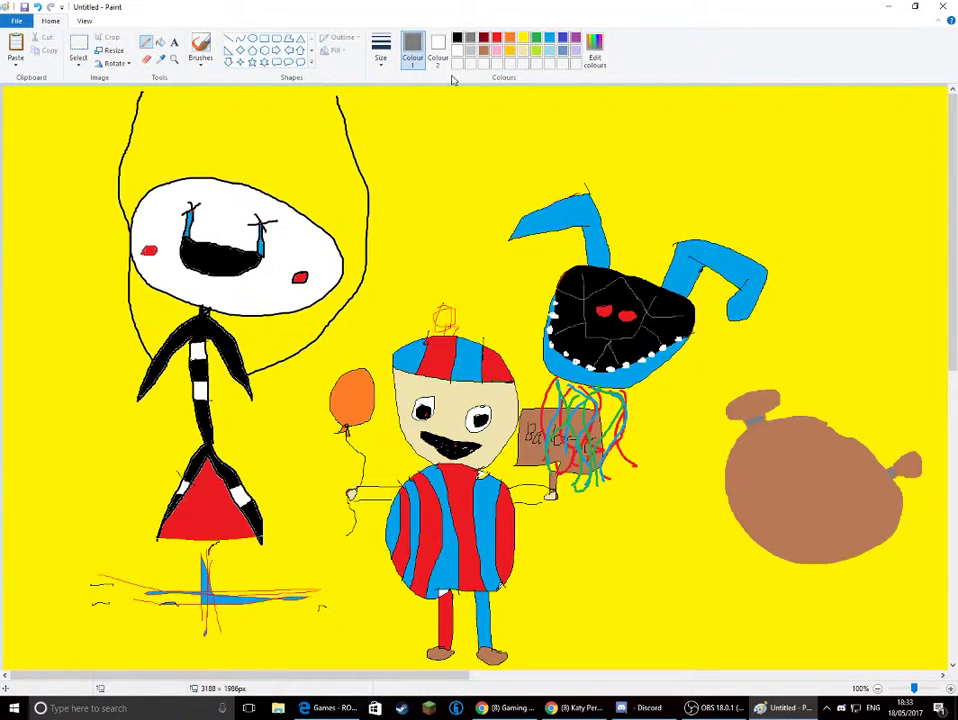
click(456, 38)
drag(757, 419, 775, 411)
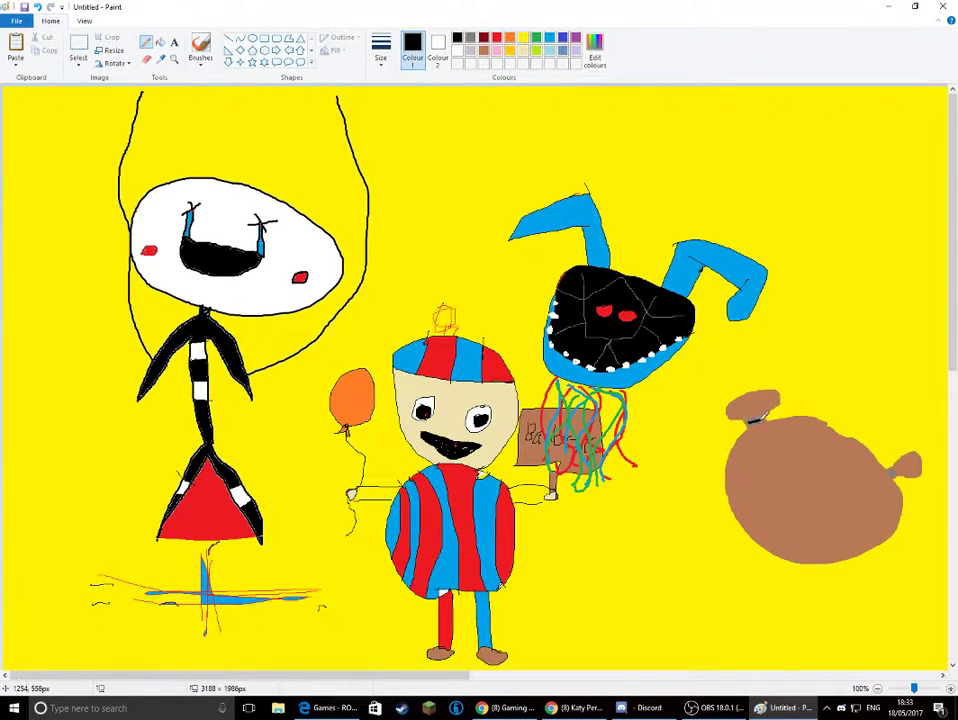
drag(890, 471, 898, 463)
mouse_move(790, 412)
mouse_down()
mouse_move(885, 455)
mouse_move(870, 443)
mouse_move(889, 335)
mouse_move(845, 327)
mouse_move(815, 382)
mouse_move(829, 420)
mouse_move(860, 433)
mouse_up()
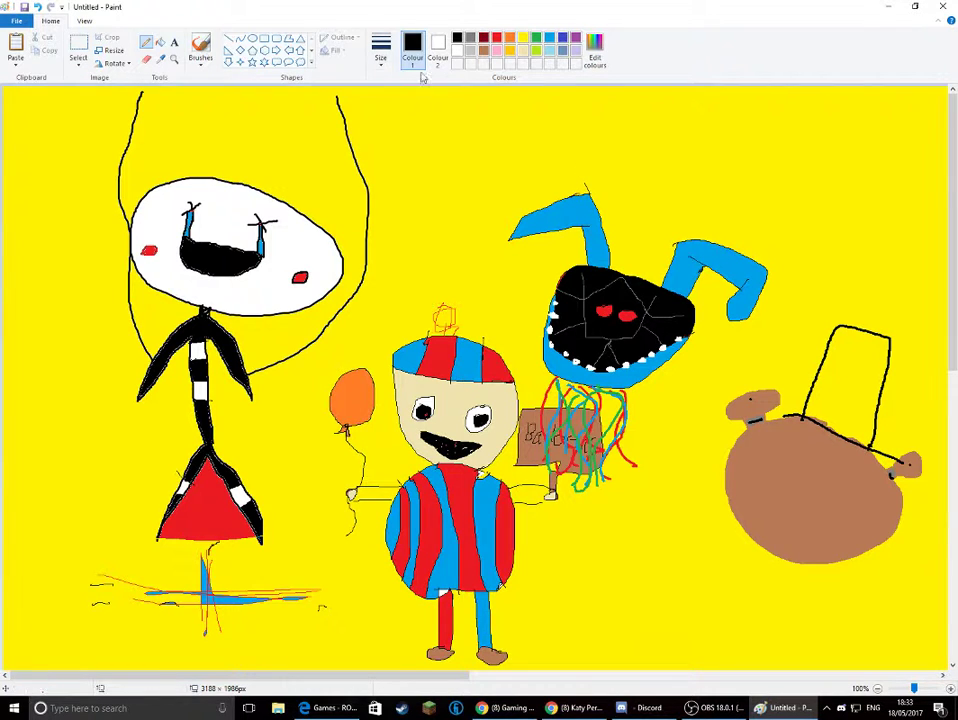
Step: Try to fill the bear's top hat and the gap by its brim with black, and recolour the head brown
click(160, 42)
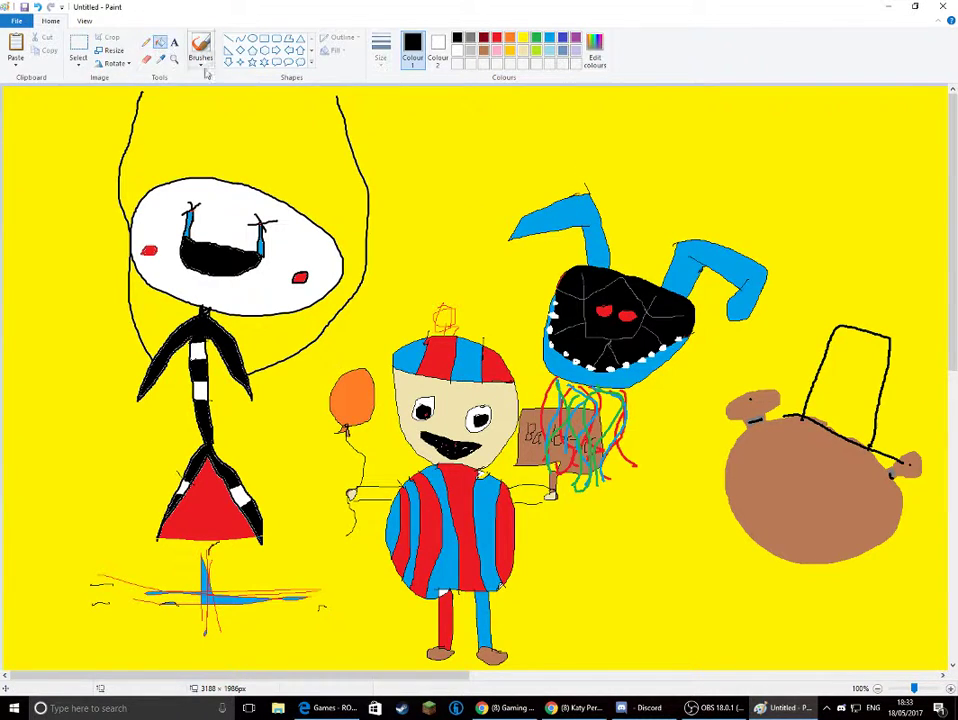
click(836, 405)
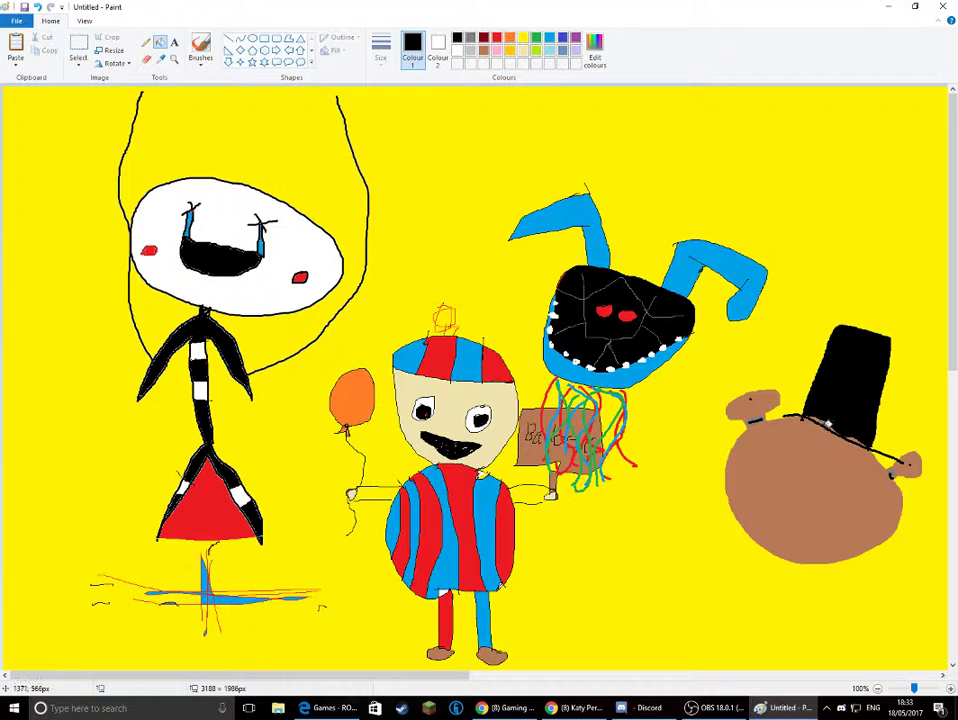
click(829, 426)
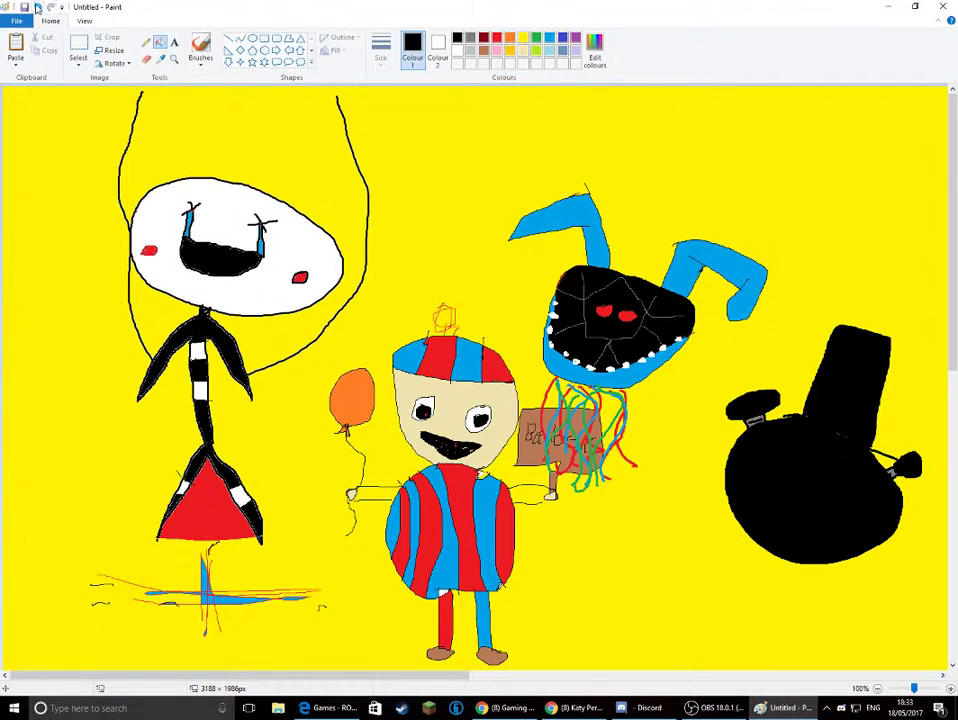
click(37, 8)
click(37, 8)
click(483, 50)
click(782, 492)
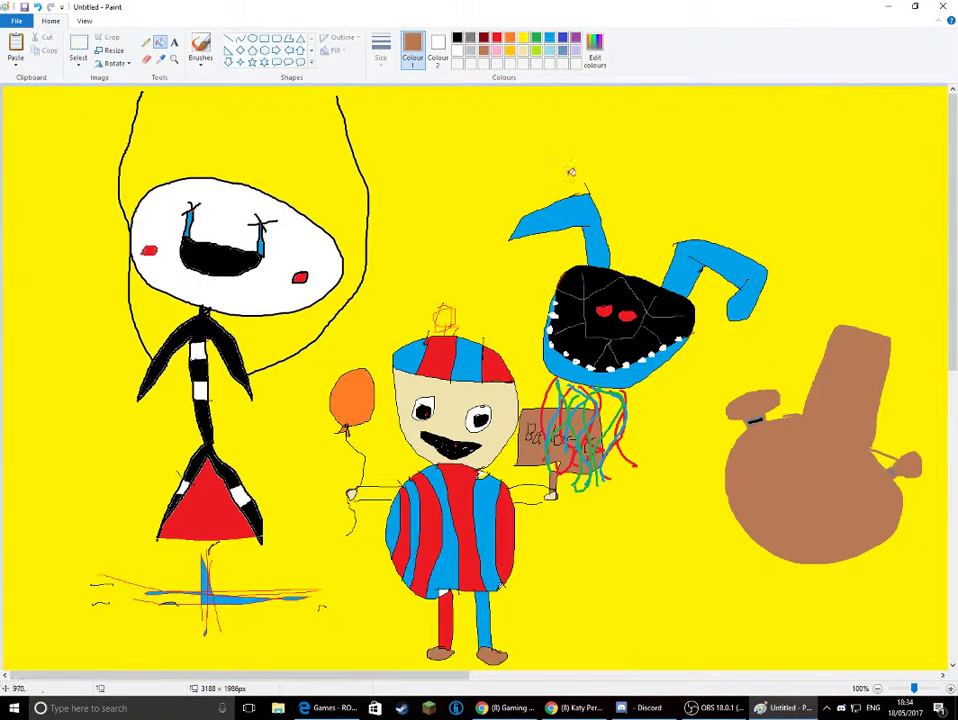
Step: Redraw the top hat's outline and brim on the bear's head in black pencil and fill the hat with black
click(457, 37)
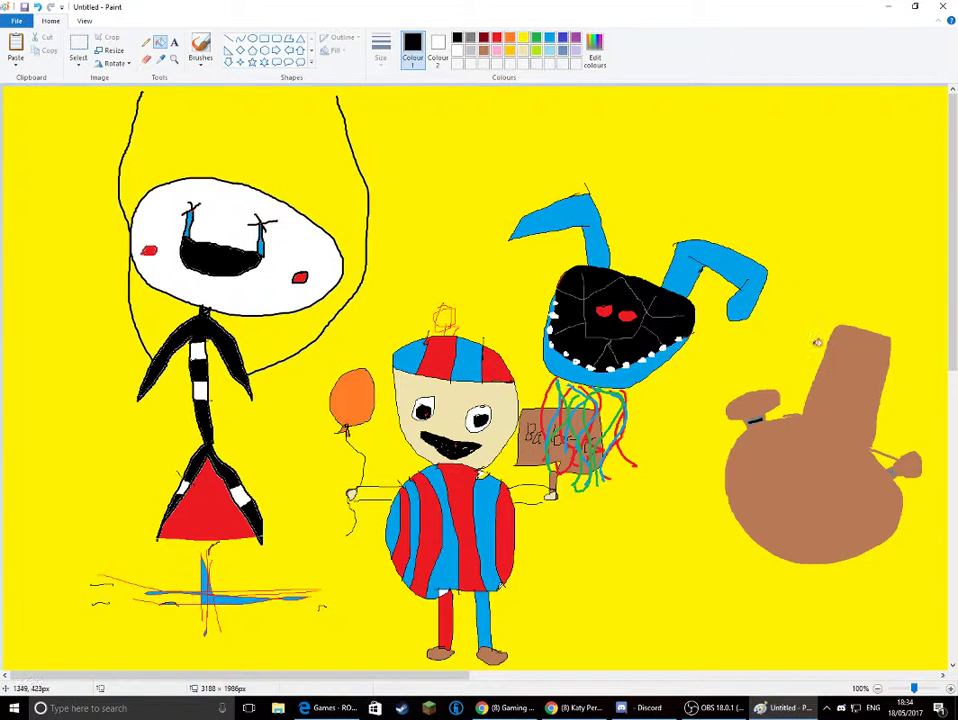
click(148, 41)
drag(889, 457, 786, 416)
mouse_move(828, 380)
mouse_down()
mouse_move(841, 327)
mouse_move(891, 341)
mouse_move(874, 456)
mouse_up()
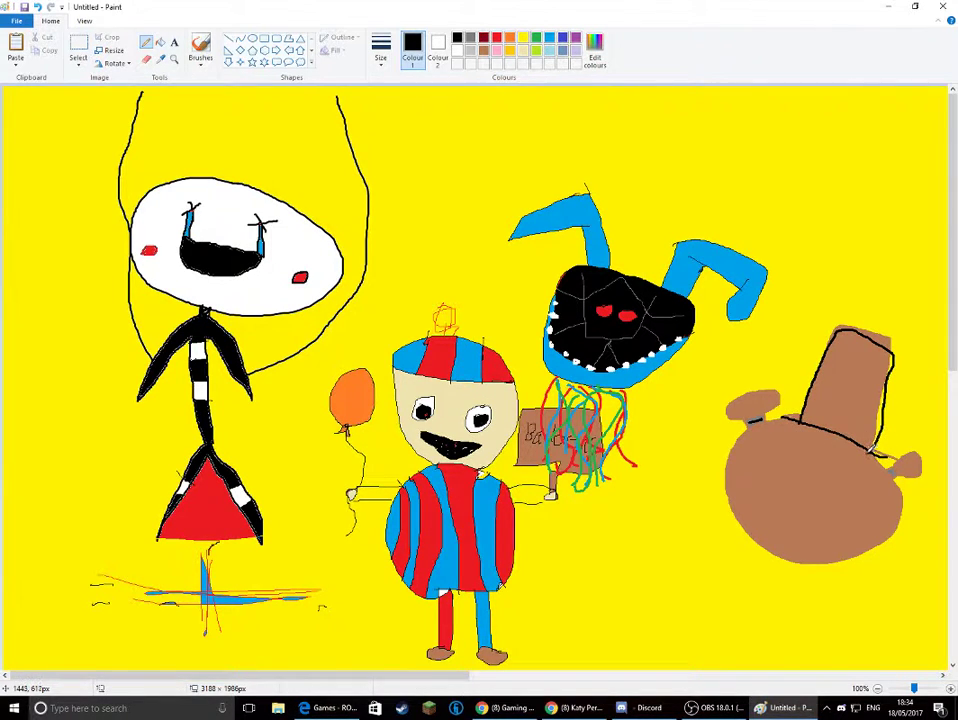
click(160, 42)
click(870, 405)
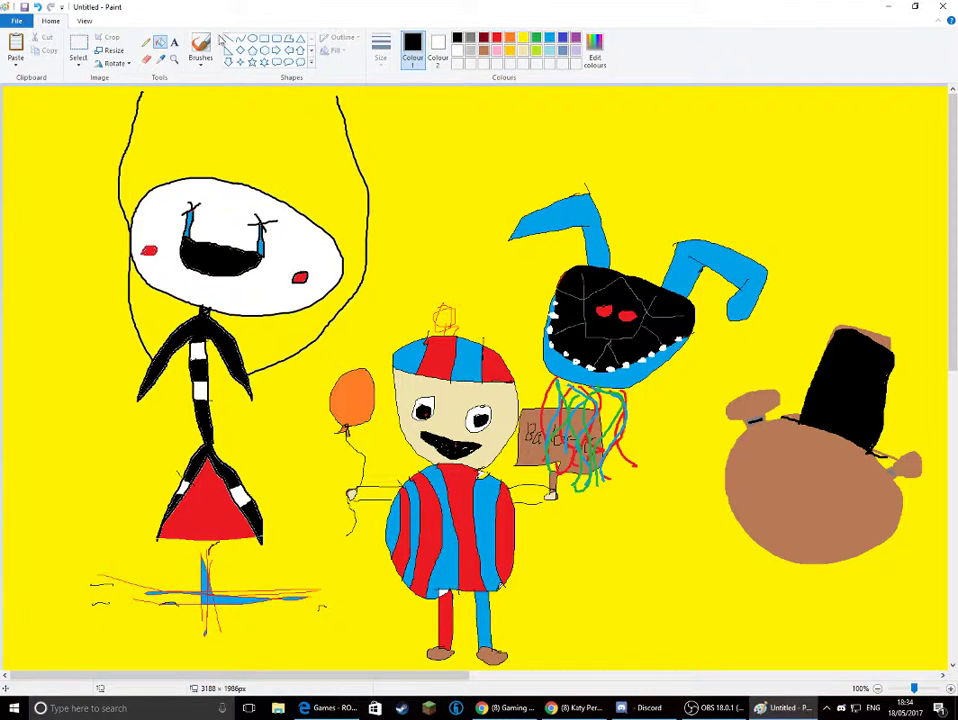
Step: Outline two round eyes and a small divided snout on the bear's face in black pencil
click(146, 42)
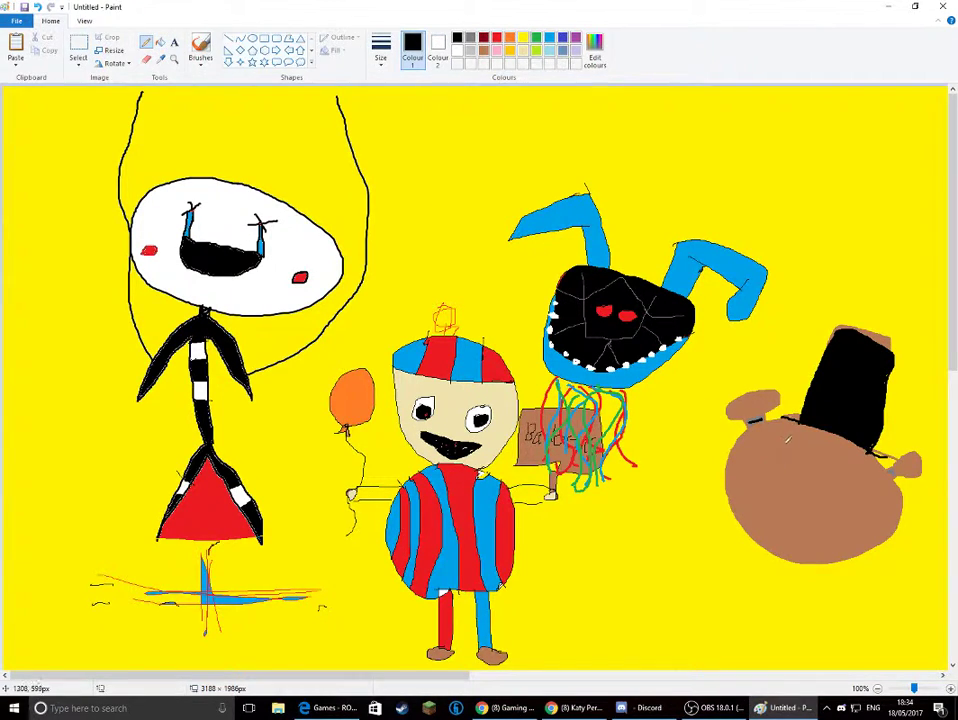
mouse_move(787, 437)
mouse_down()
mouse_move(764, 434)
mouse_move(786, 463)
mouse_move(781, 438)
mouse_up()
mouse_move(848, 470)
mouse_down()
mouse_move(822, 492)
mouse_move(848, 468)
mouse_up()
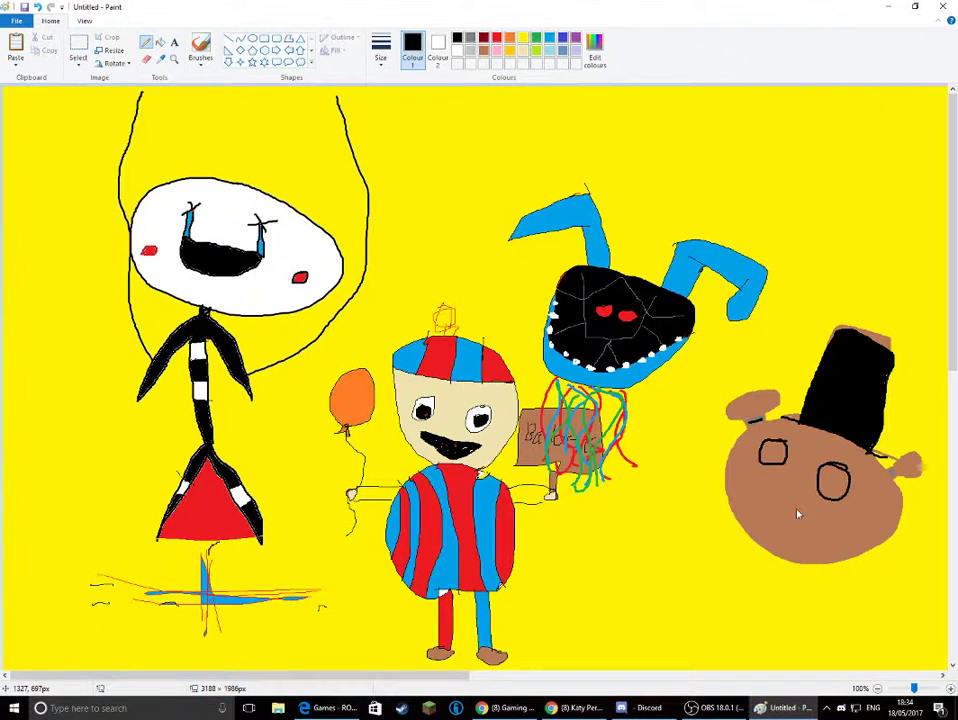
key(ctrl+z)
mouse_move(790, 497)
mouse_down()
mouse_move(800, 503)
mouse_move(790, 513)
mouse_move(779, 504)
mouse_up()
drag(771, 501, 791, 518)
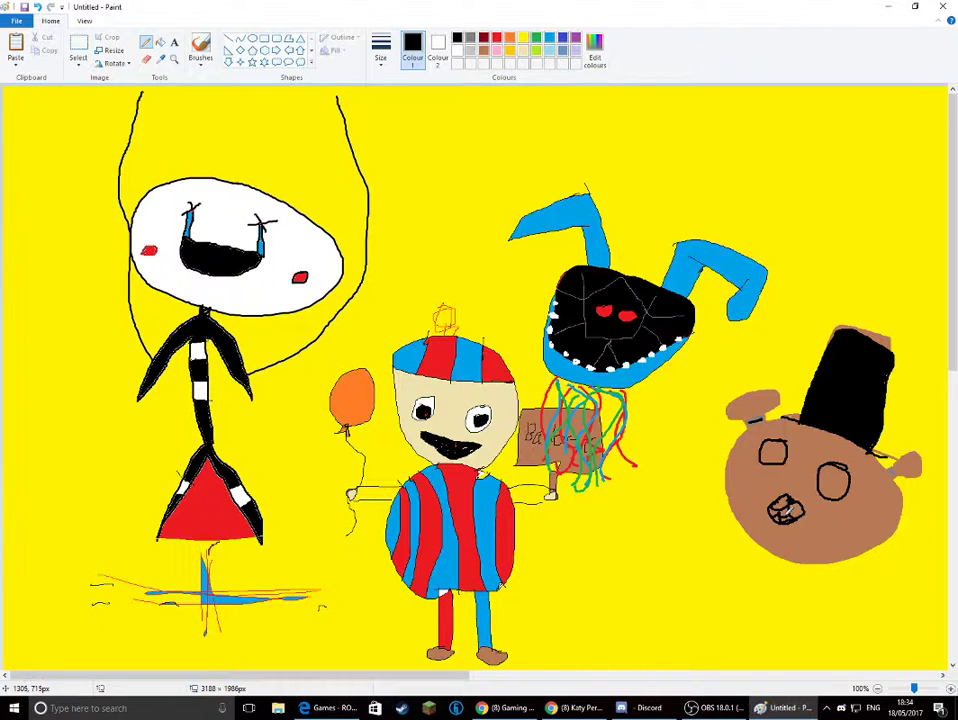
Step: Fill the small lower sections of the bear's snout with red and undo the fill that covers its outline
click(497, 37)
click(160, 42)
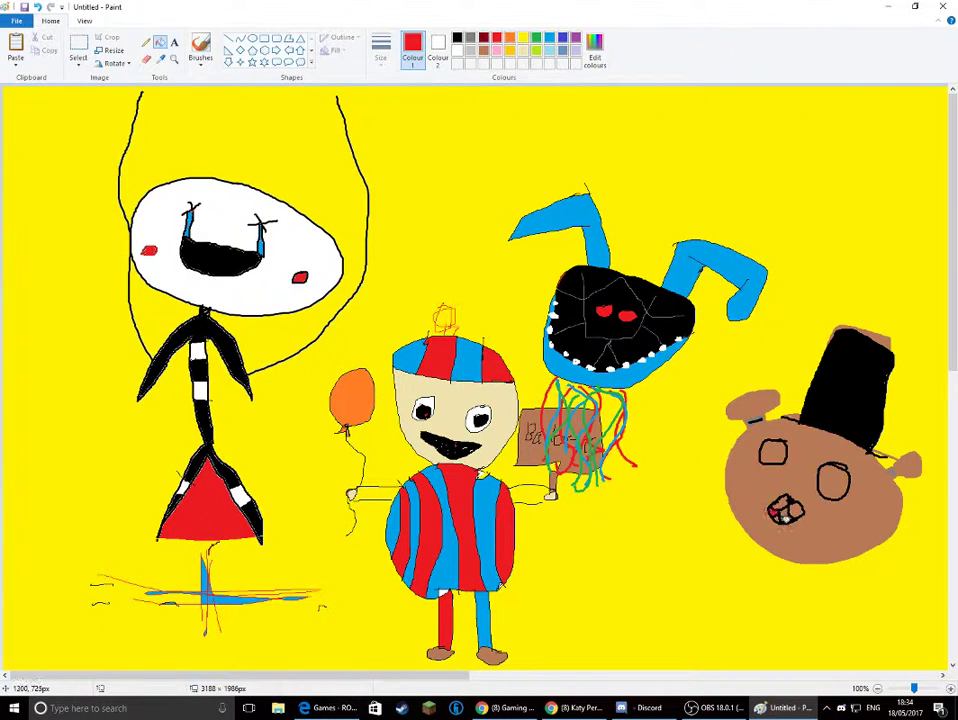
click(789, 512)
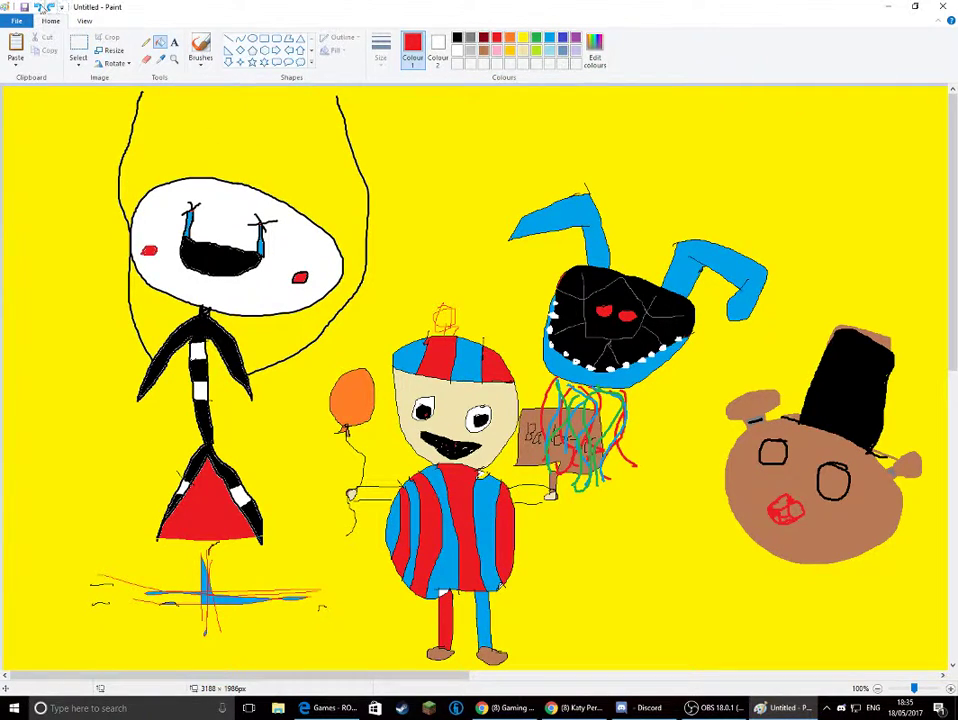
click(37, 8)
click(37, 8)
click(50, 7)
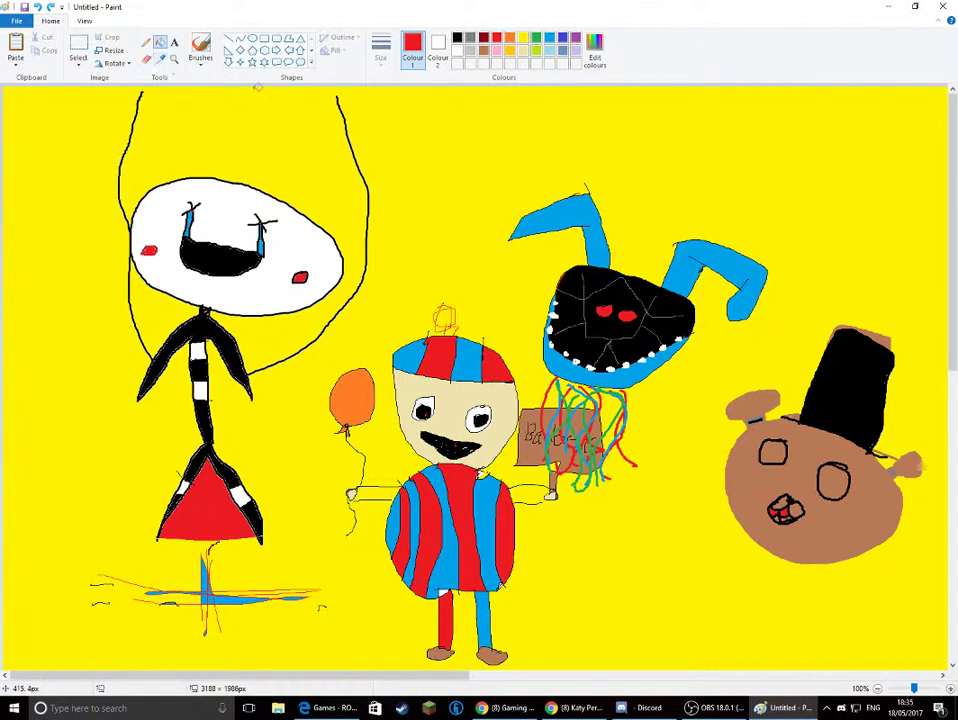
Step: Fill both of the bear's eyes with white and draw a small black pupil in each
click(457, 51)
click(773, 453)
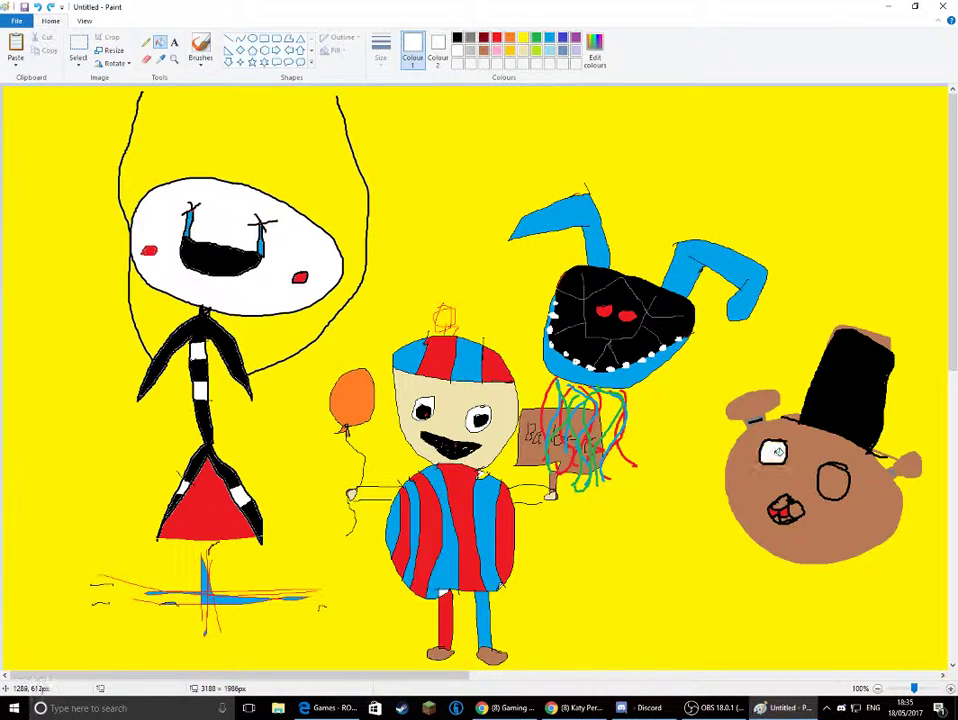
click(835, 478)
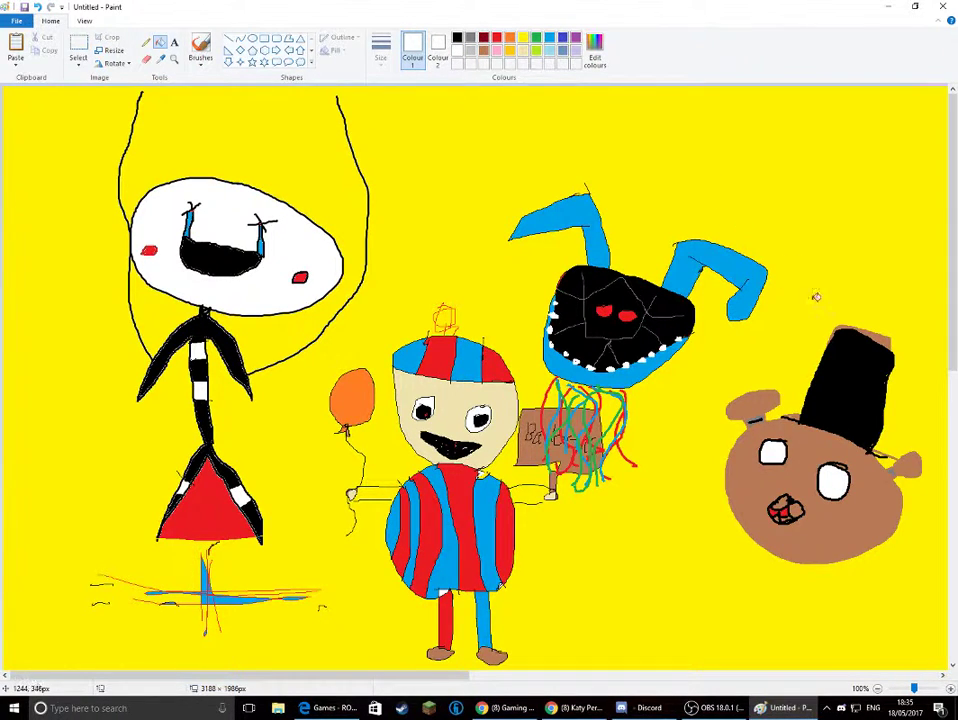
click(496, 37)
click(459, 38)
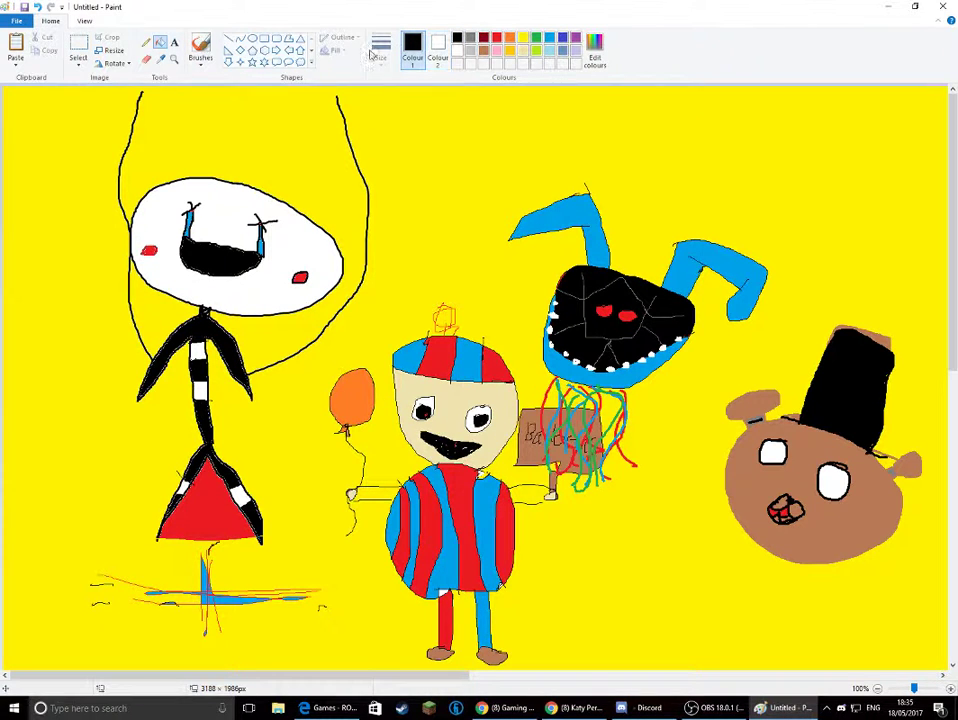
click(146, 42)
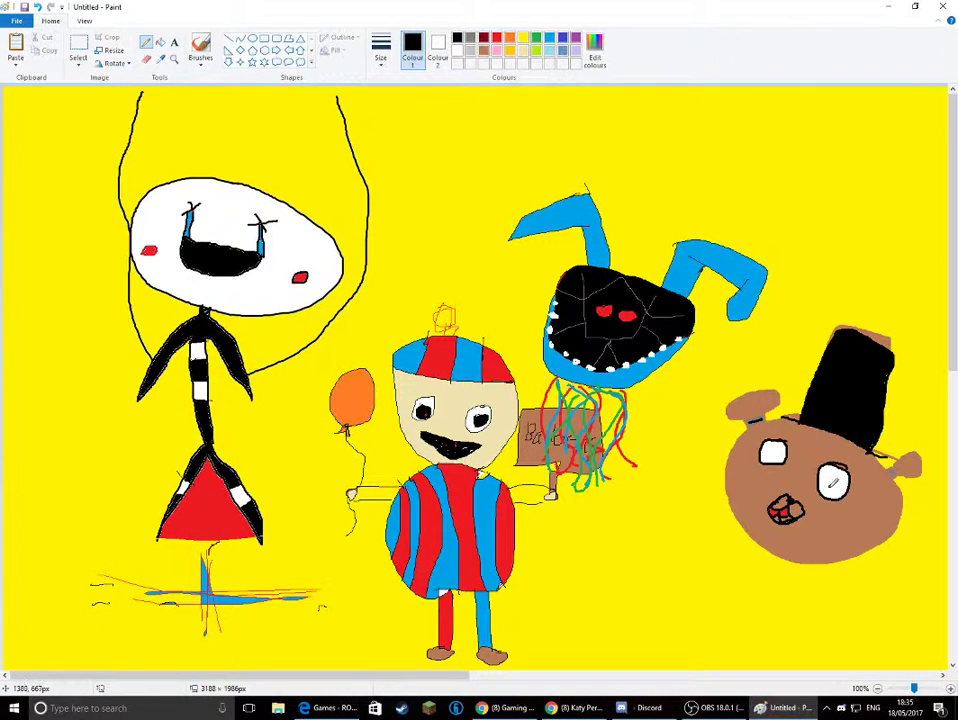
drag(832, 483, 838, 491)
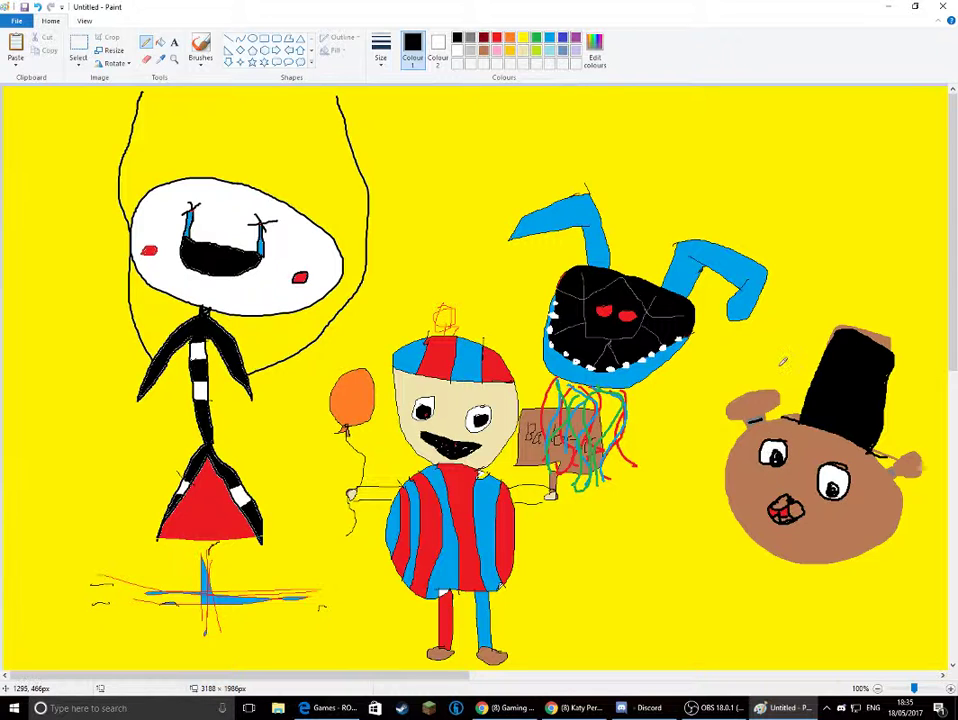
Step: Draw a brown stick body with two arms and two legs slanting down from the underside of the bear's head
click(482, 51)
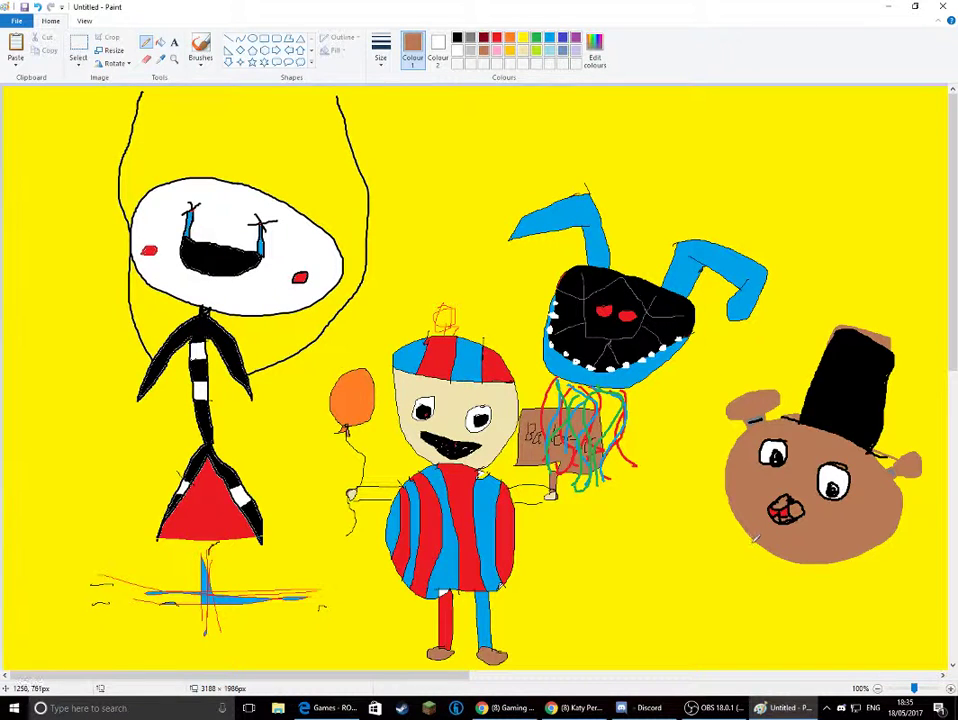
drag(770, 538, 660, 655)
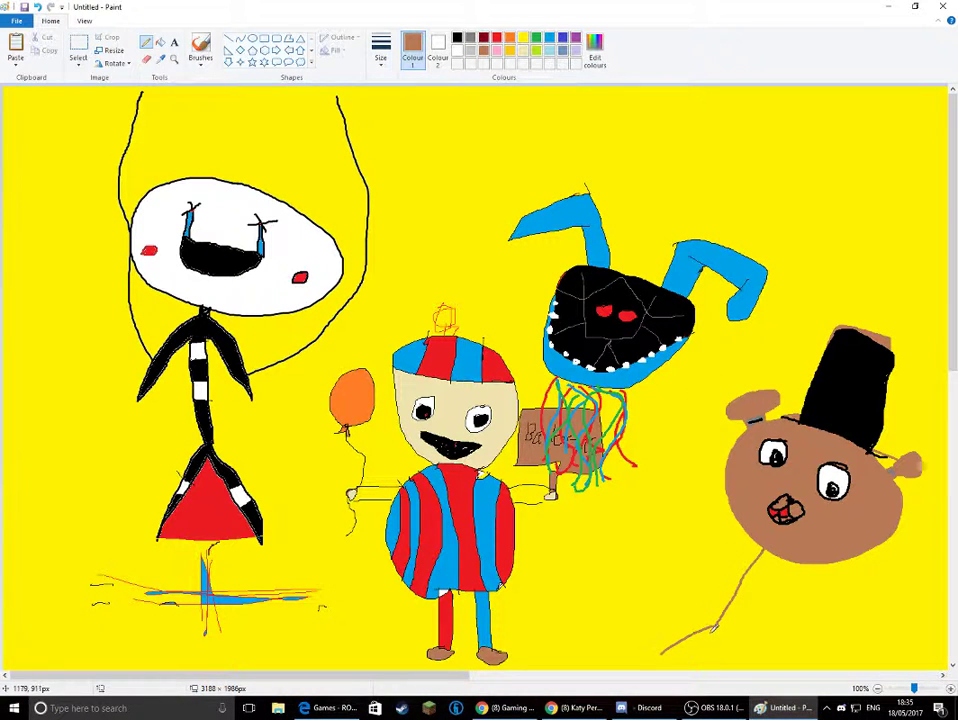
drag(711, 619, 729, 658)
mouse_move(764, 549)
mouse_down()
mouse_move(714, 558)
mouse_move(782, 604)
mouse_up()
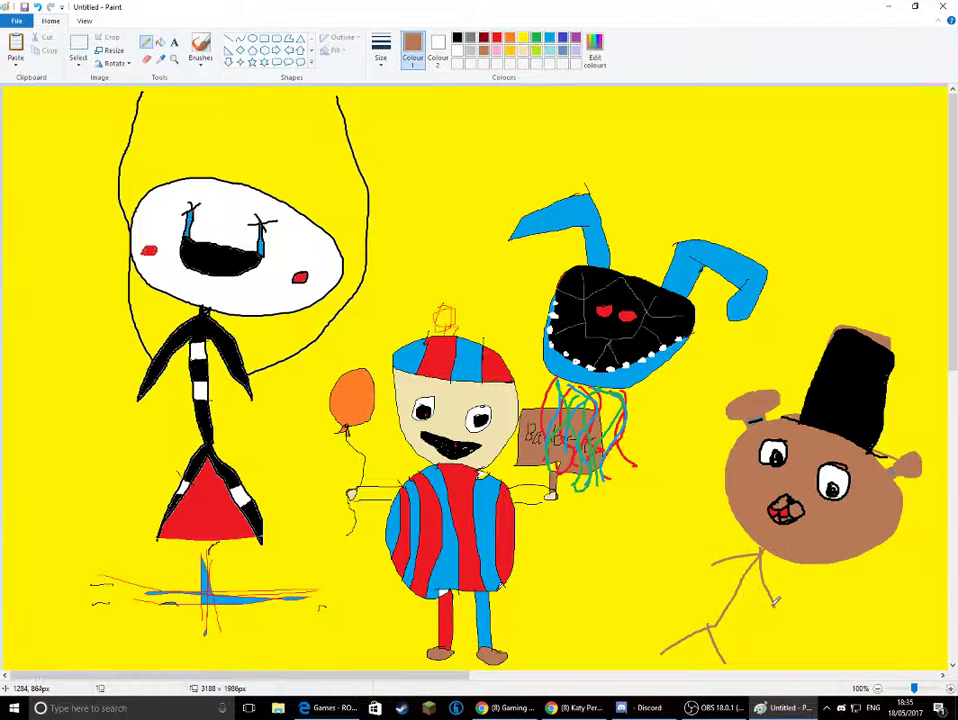
Step: Switch to YouTube, pause the playing video, and search for "katey perry roar" to open the official Roar video
click(583, 708)
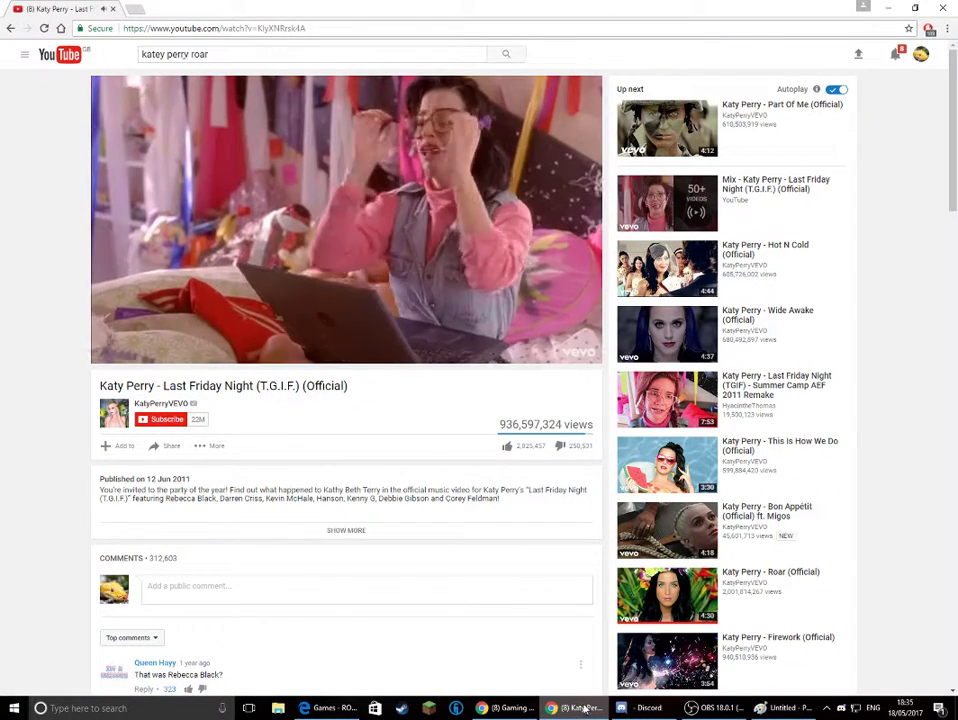
click(466, 215)
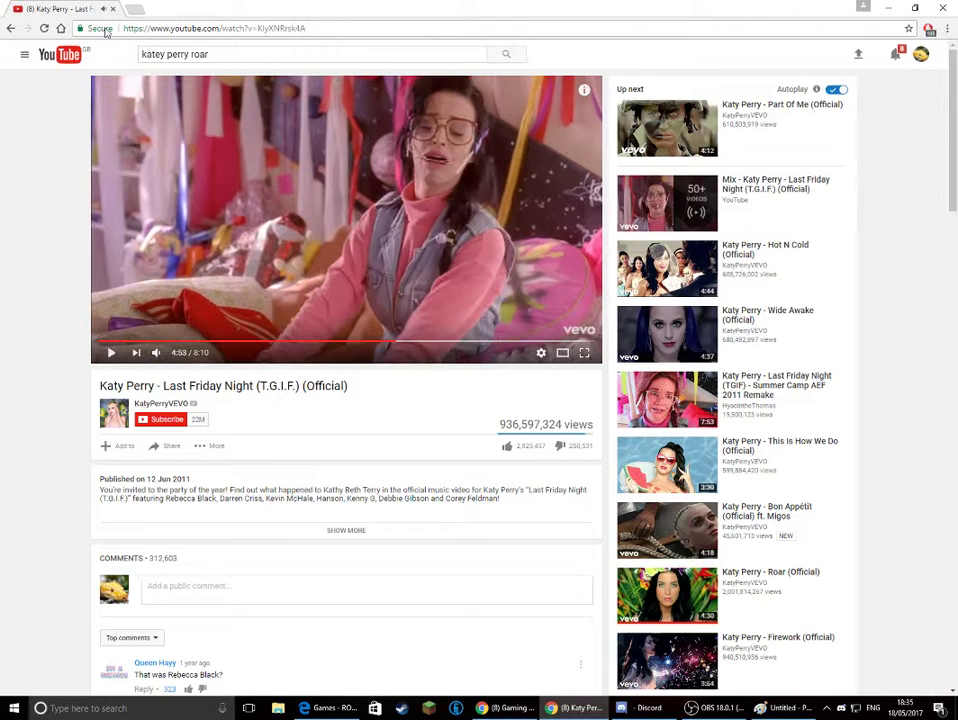
click(227, 55)
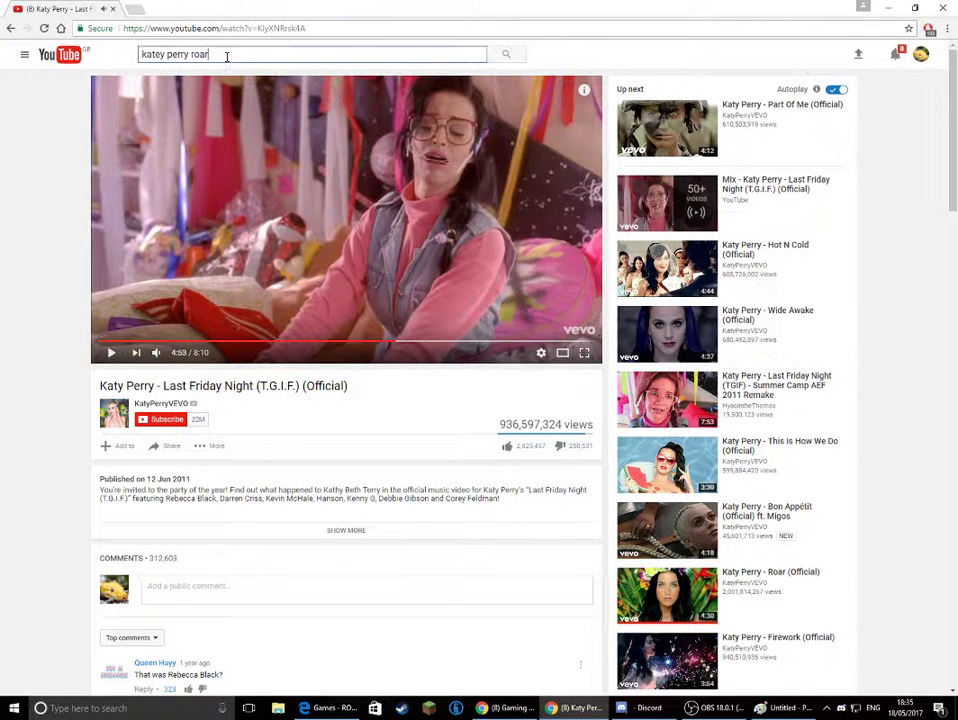
key(Return)
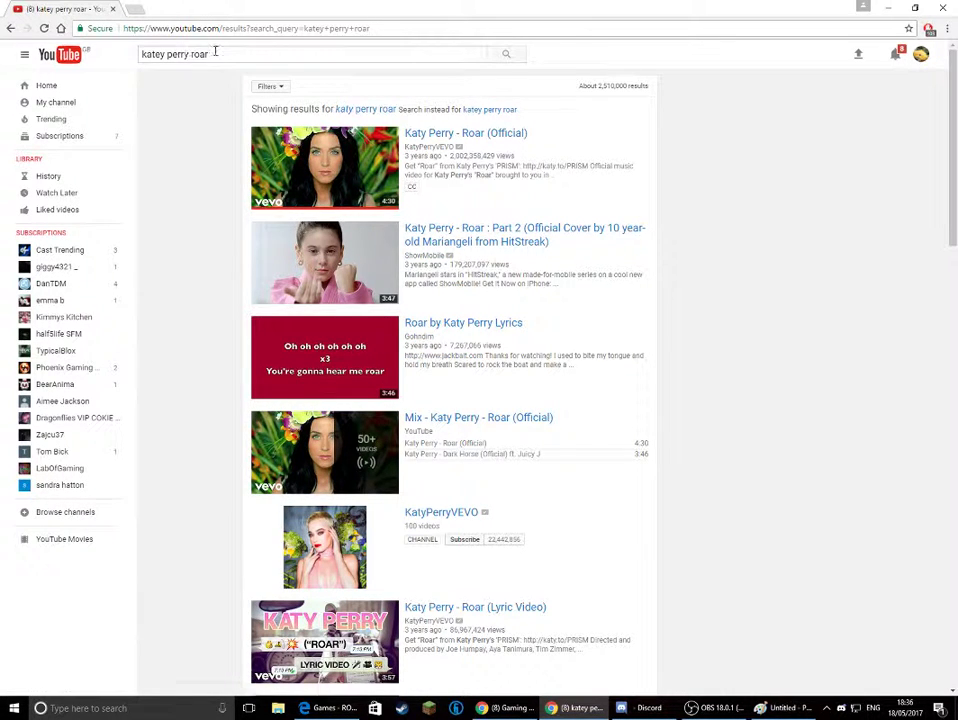
click(355, 158)
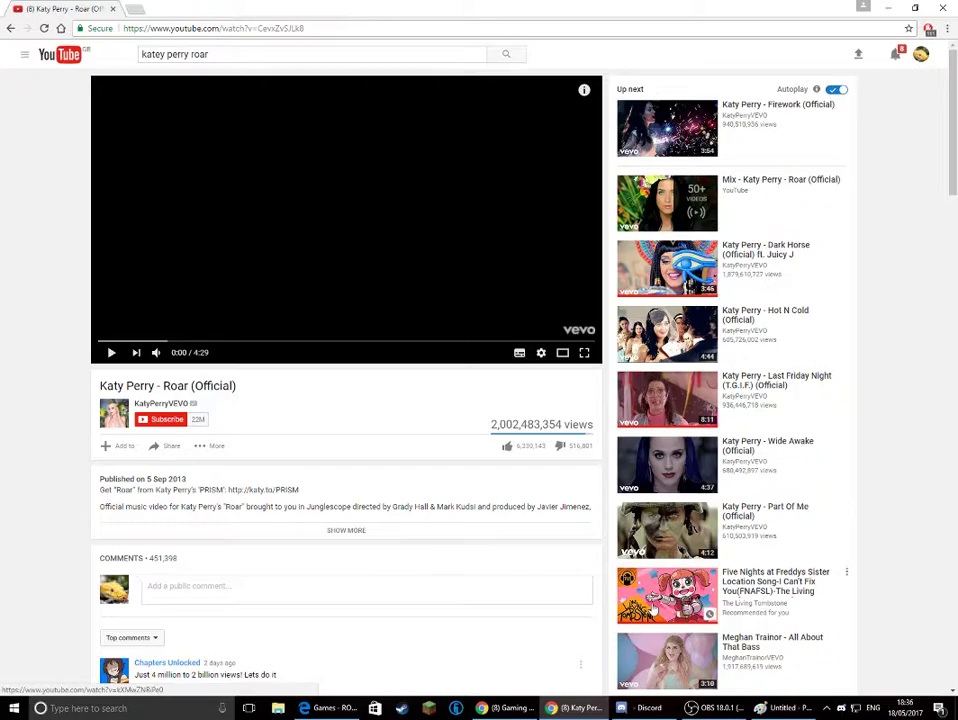
Step: Browse the suggested videos and open The Living Tombstone's Five Nights at Freddys Sister Location song
scroll(648, 440, down, 5)
scroll(616, 392, down, 4)
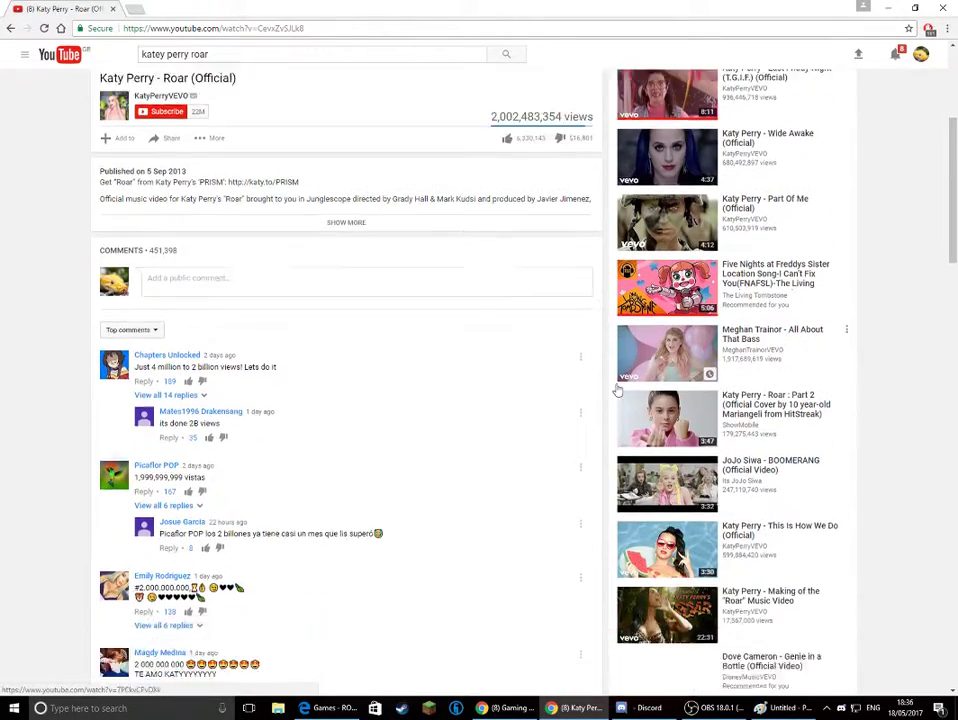
scroll(613, 374, up, 5)
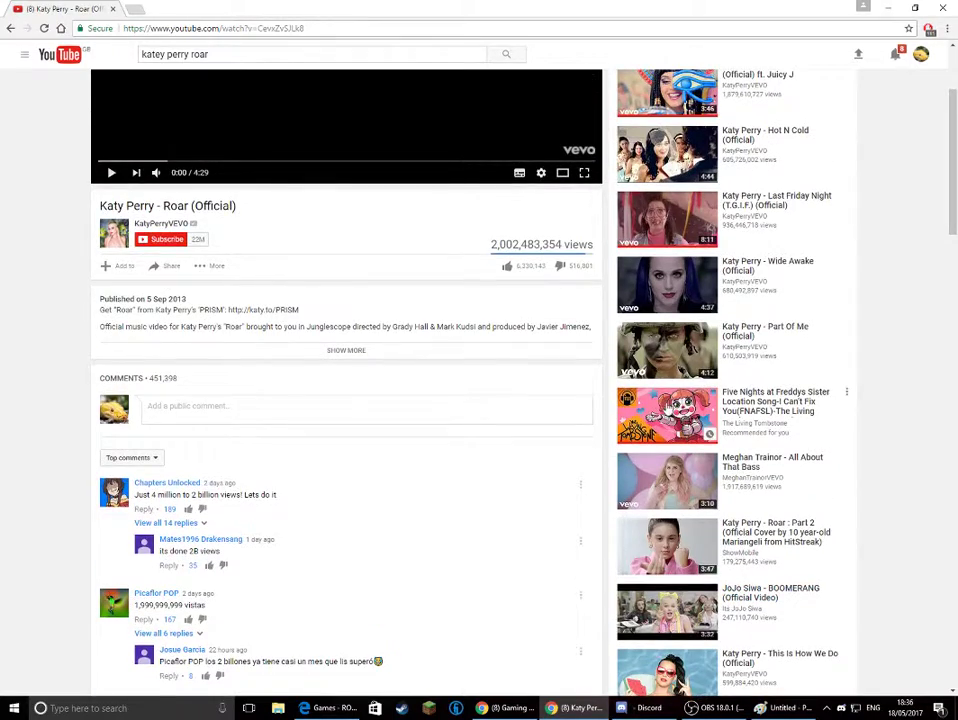
click(665, 405)
Step: Switch back to Paint and place the brown text "Happy FNAF times :)" above the rabbit's ears
click(788, 708)
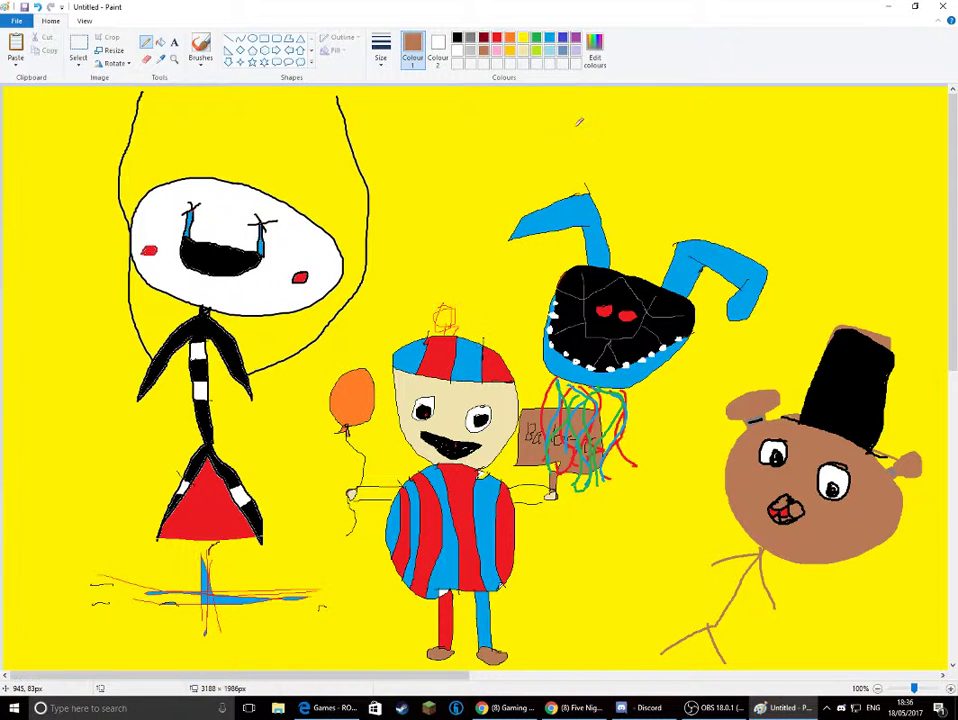
click(172, 41)
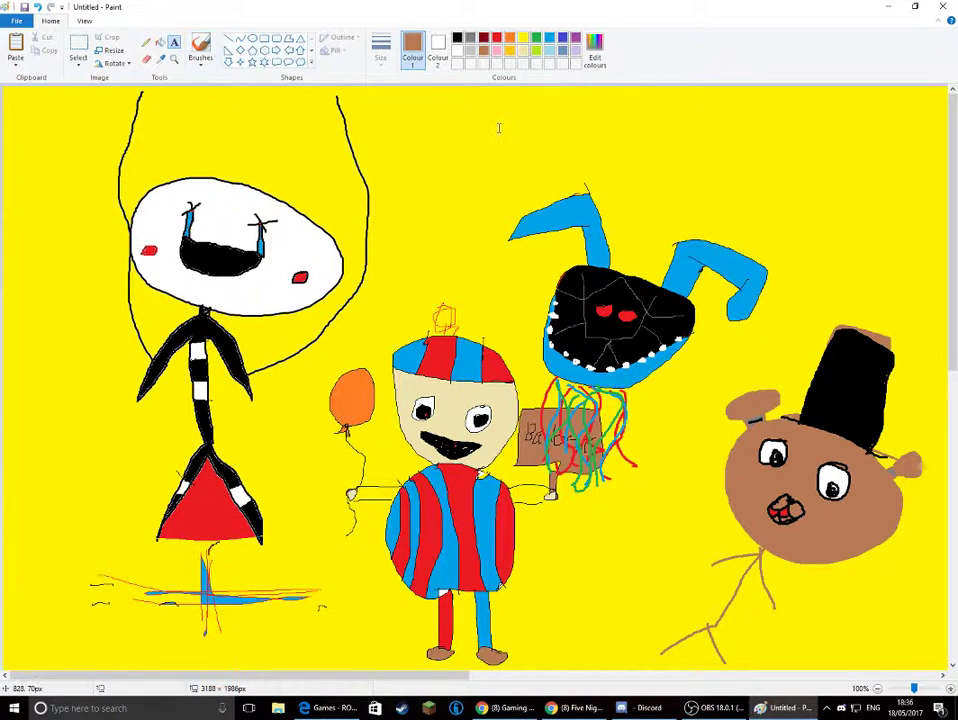
click(424, 125)
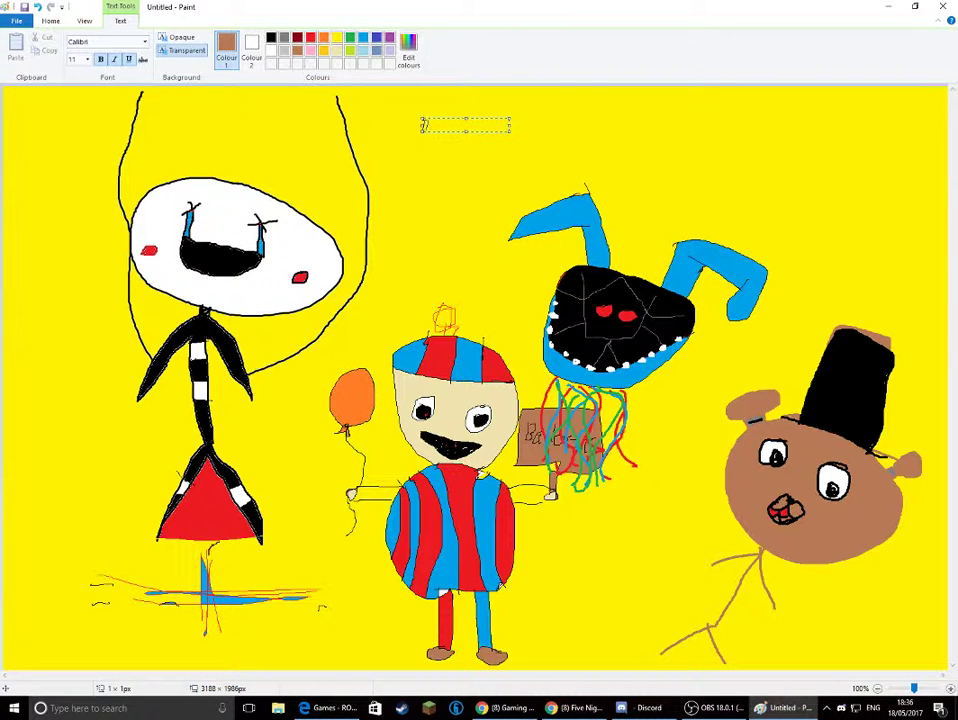
drag(466, 133, 465, 218)
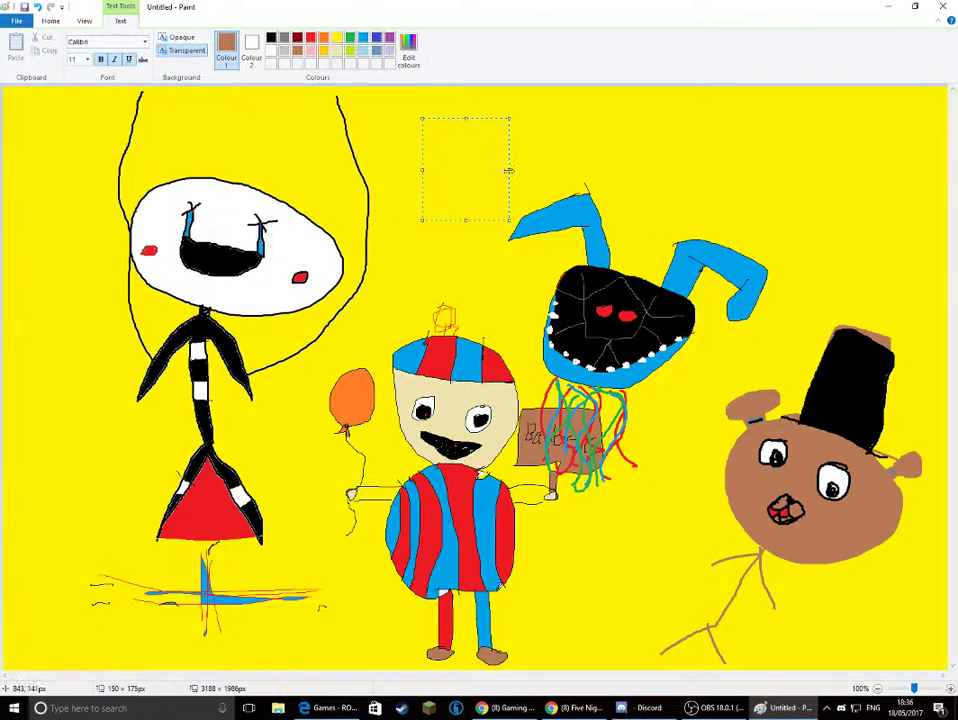
click(508, 170)
click(476, 158)
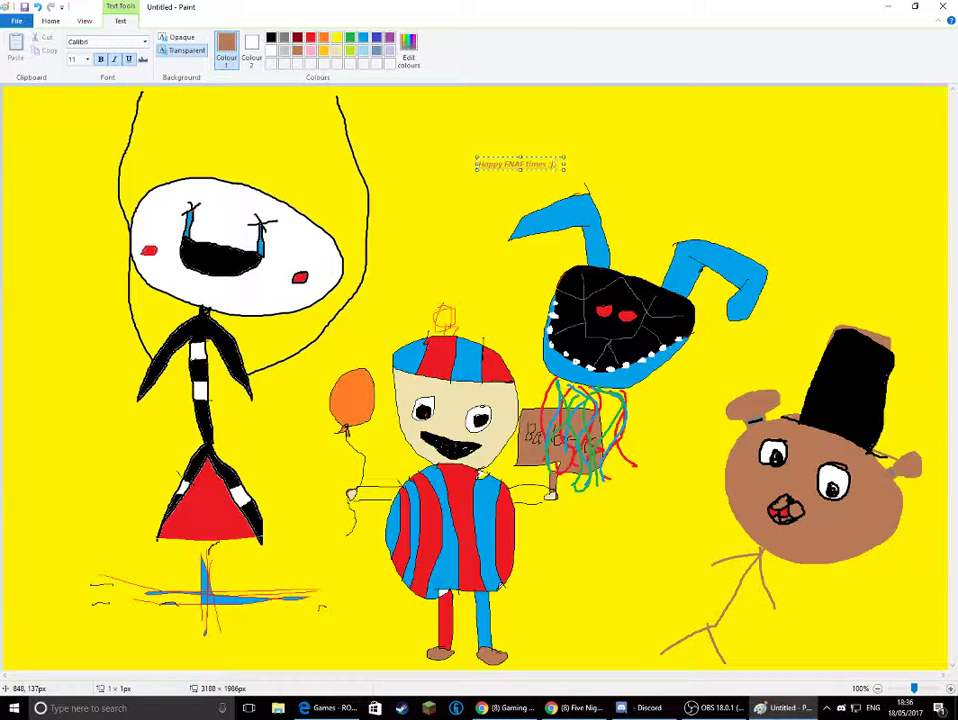
drag(565, 170, 626, 128)
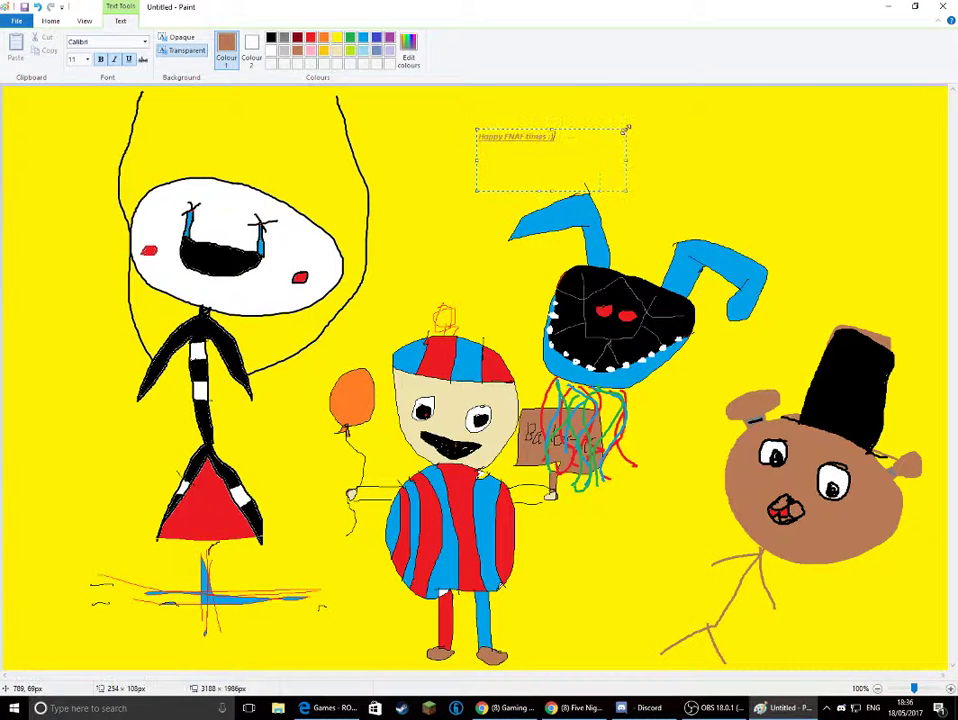
click(691, 155)
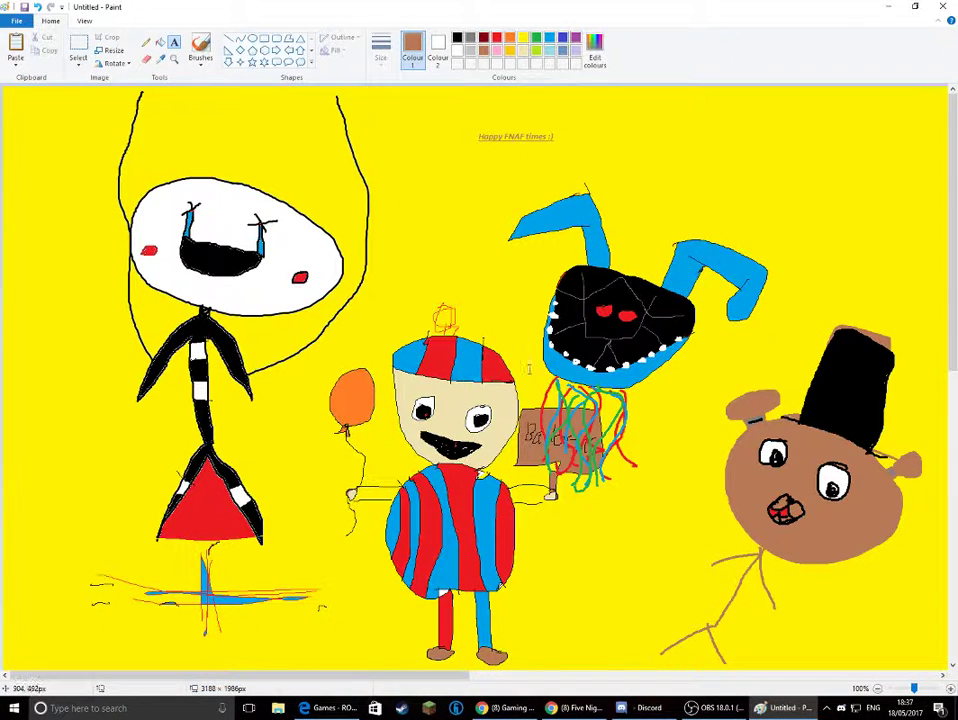
Step: Draw a black bow tie at the bear's neck and a scribbled black microphone shape at the end of its lower arm with the Pencil
click(457, 37)
click(146, 42)
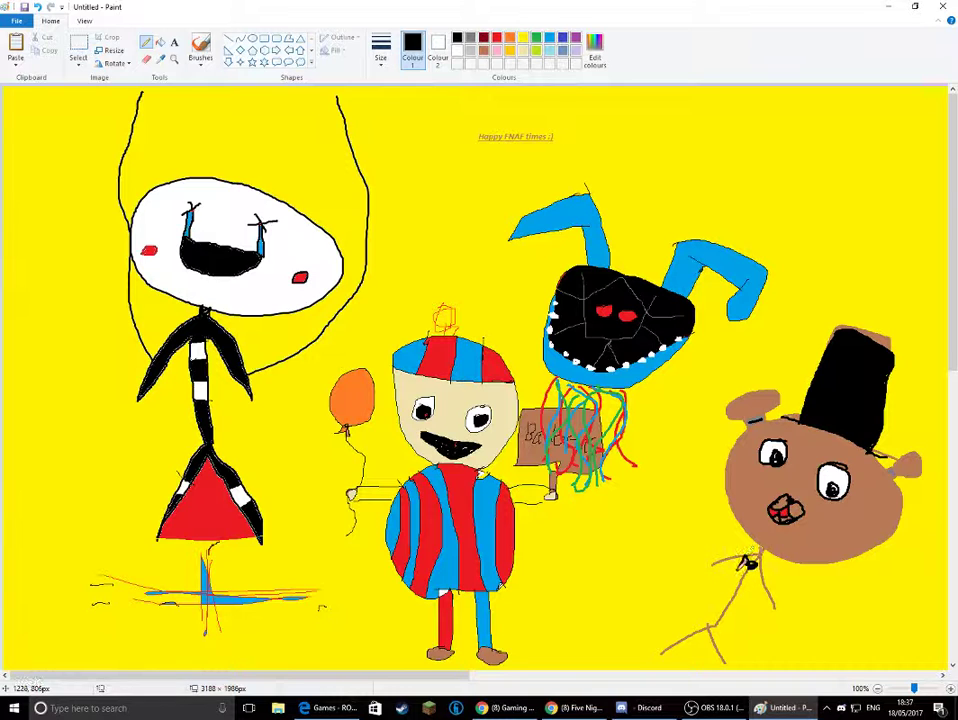
drag(741, 561, 752, 564)
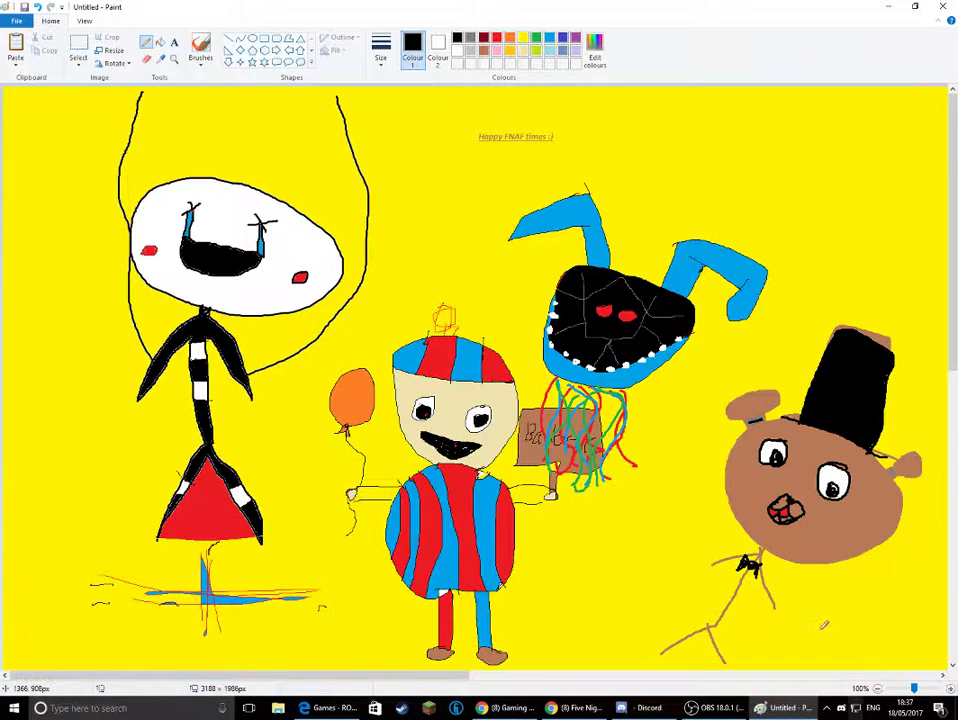
mouse_move(766, 608)
mouse_down()
mouse_move(792, 622)
mouse_move(796, 608)
mouse_move(793, 626)
mouse_move(789, 607)
mouse_up()
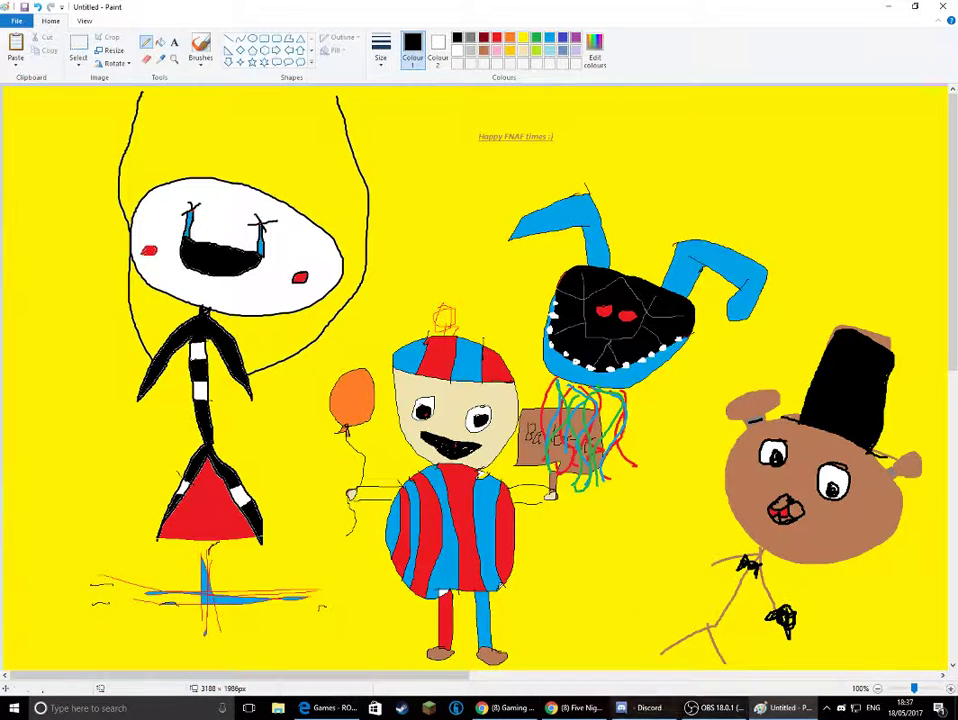
Step: Switch to YouTube and pause the Sister Location song, then check the recording in OBS and return to the video
click(573, 700)
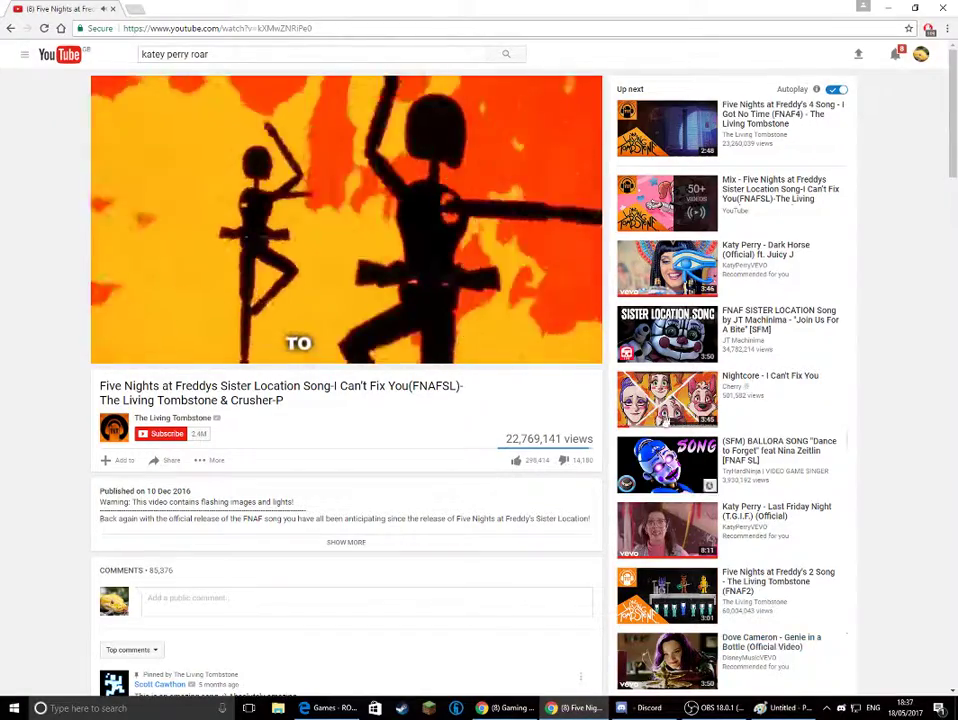
click(423, 251)
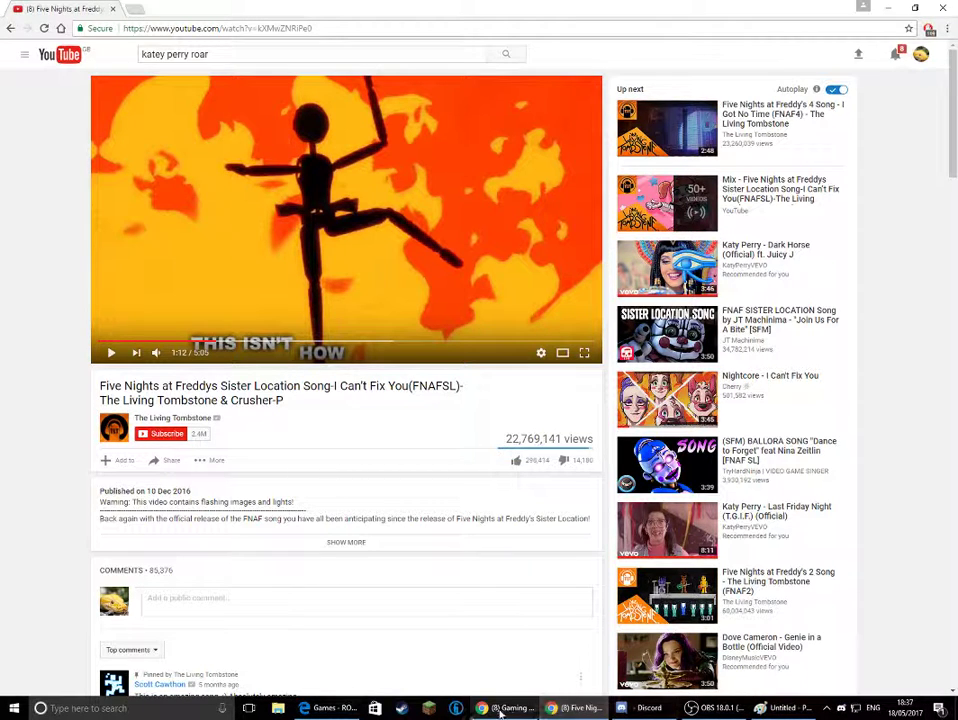
click(718, 708)
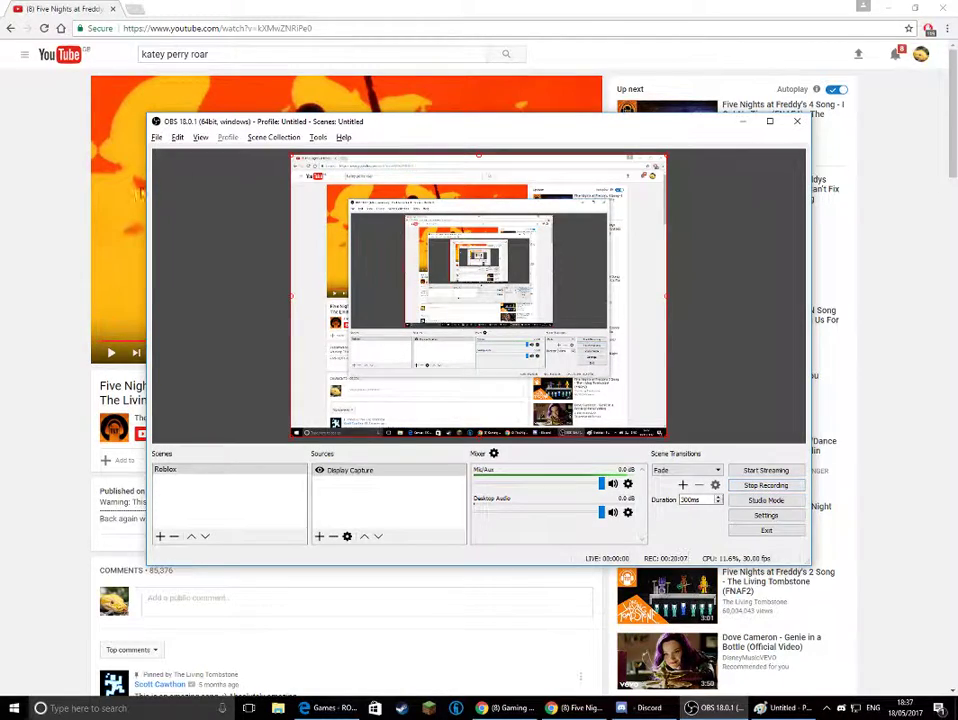
click(578, 708)
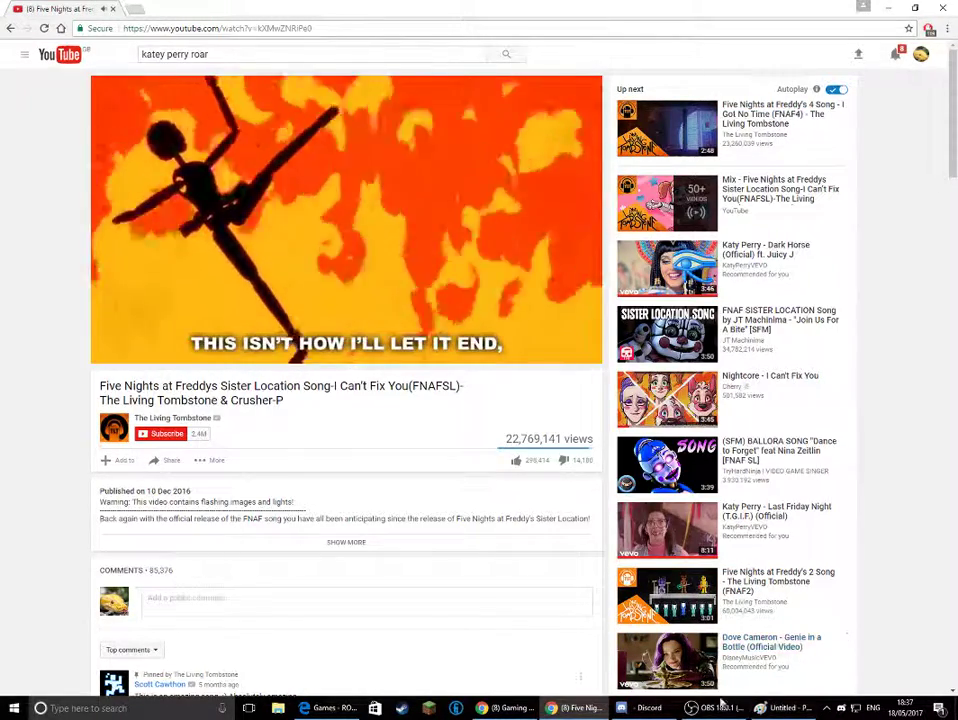